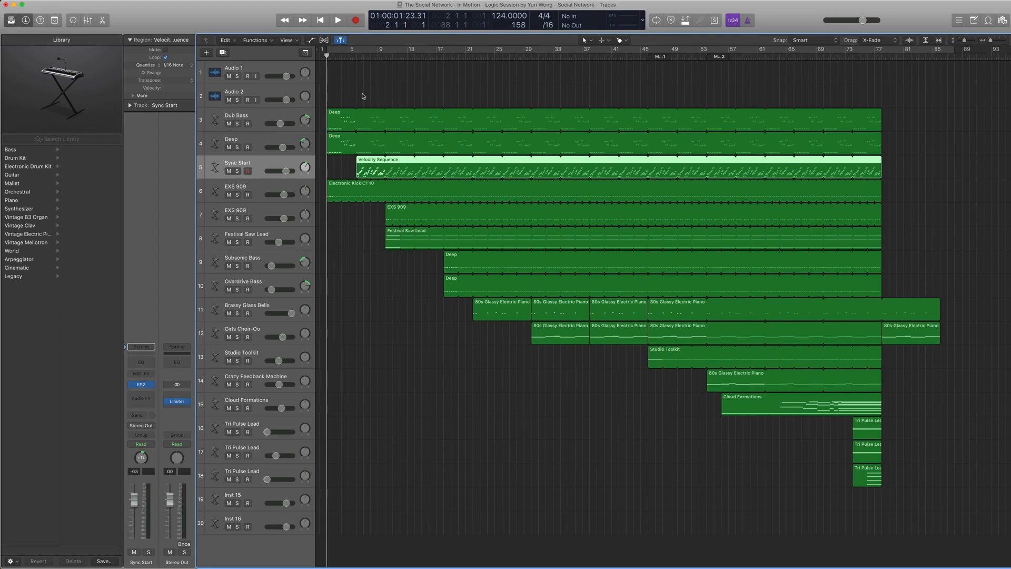
Play the whole arrangement through to its end, stop playback and return the playhead to the start
key(space)
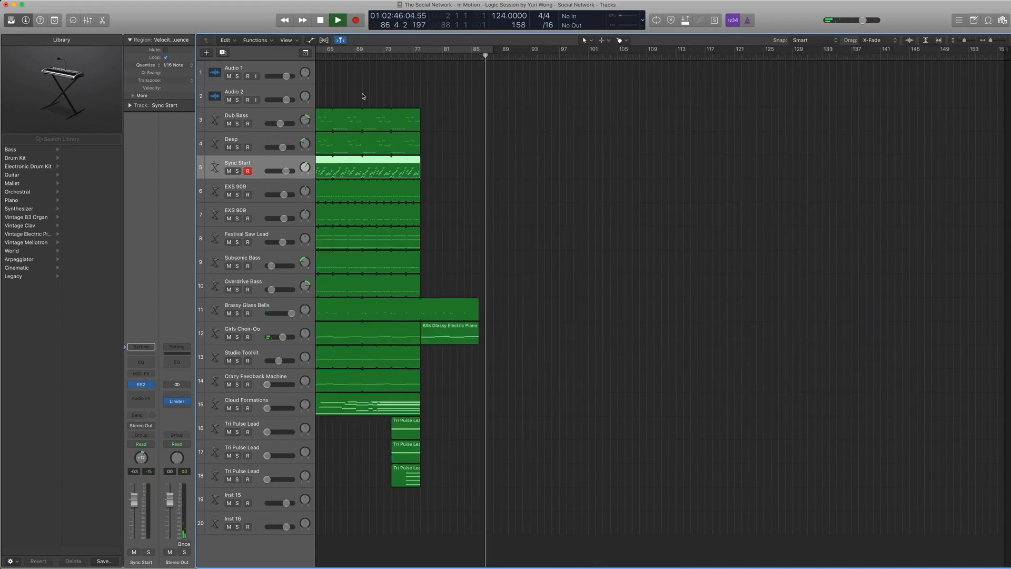
key(space)
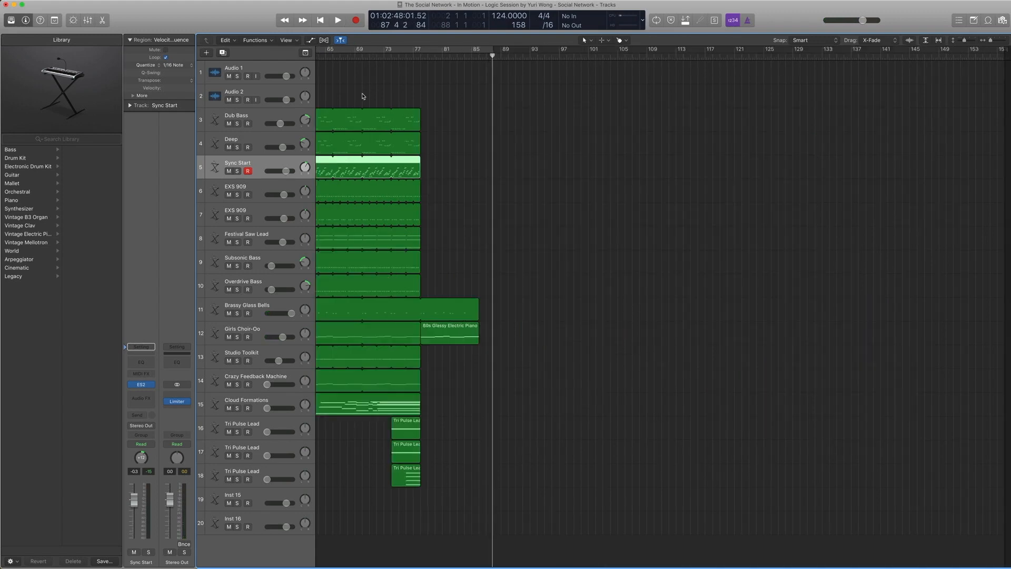
scroll(370, 96, left, 10)
key(Return)
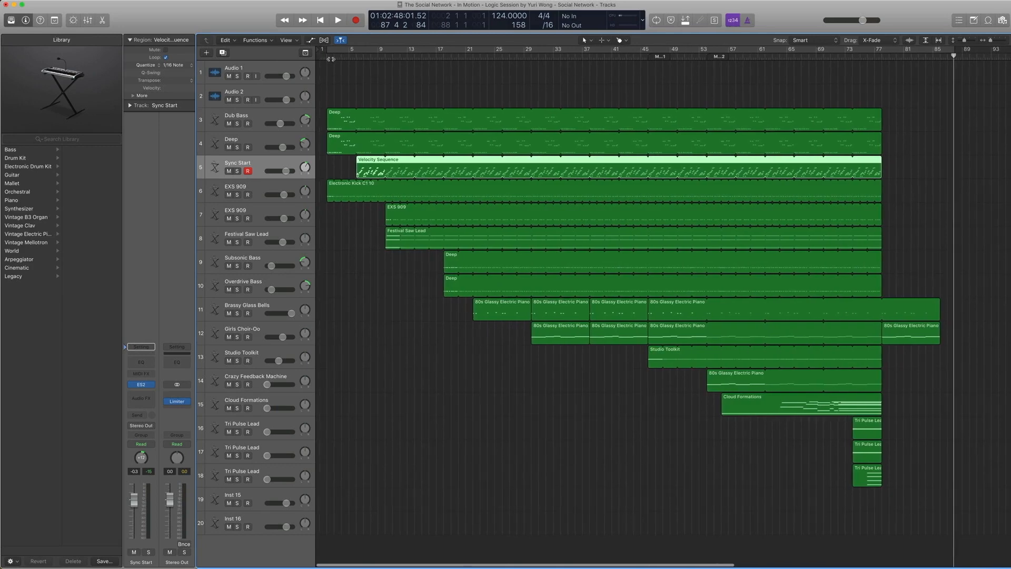
key(space)
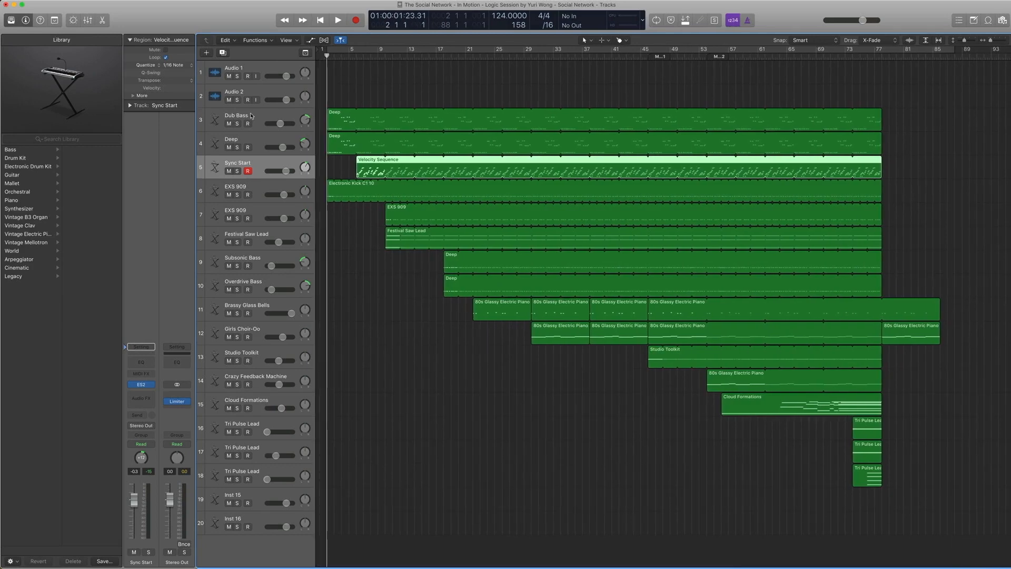
Open the Deep region on the Dub Bass track in the Piano Roll and show its notes from bar 2
click(251, 116)
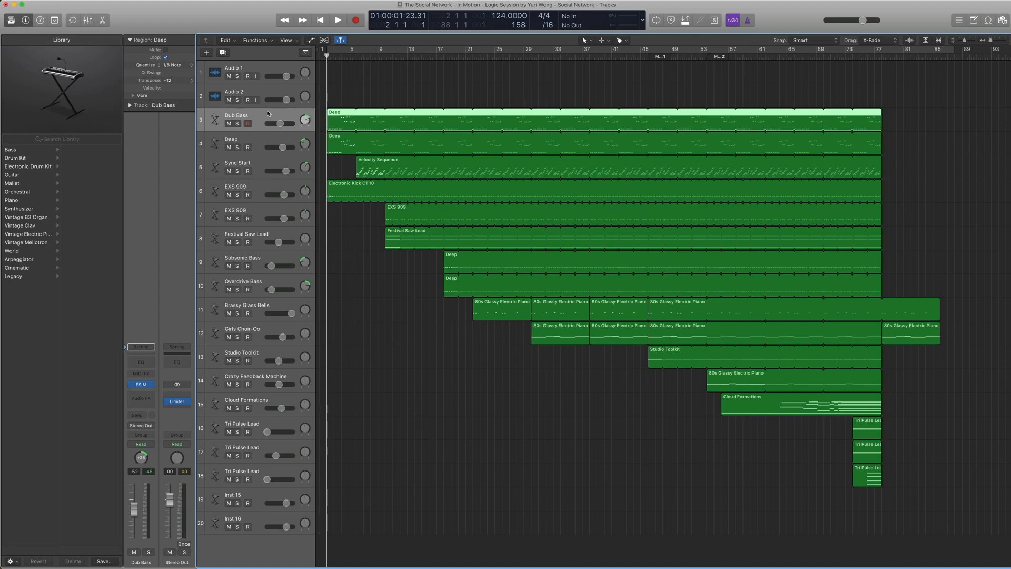
double_click(338, 112)
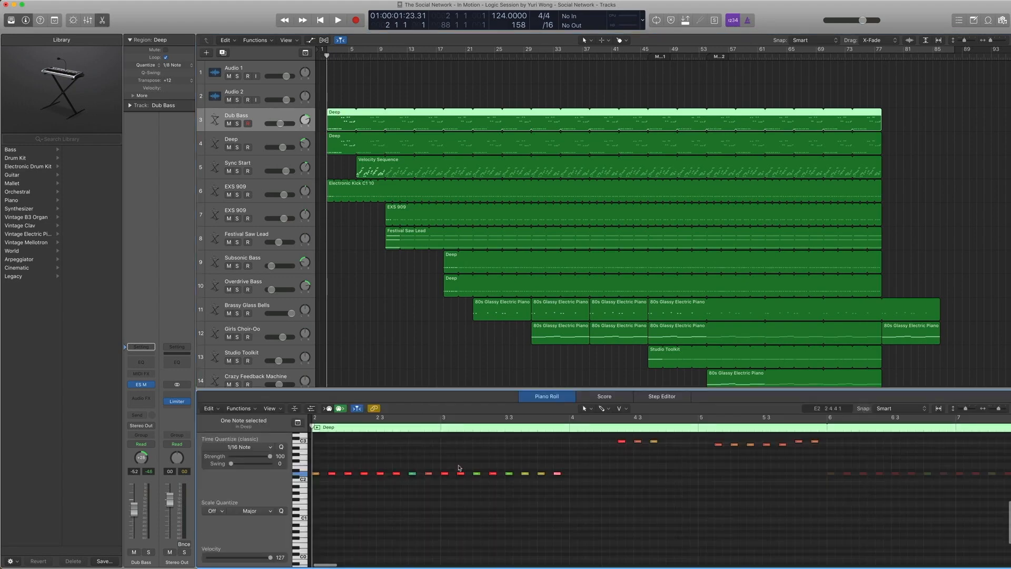
scroll(494, 479, up, 3)
key(super+Left)
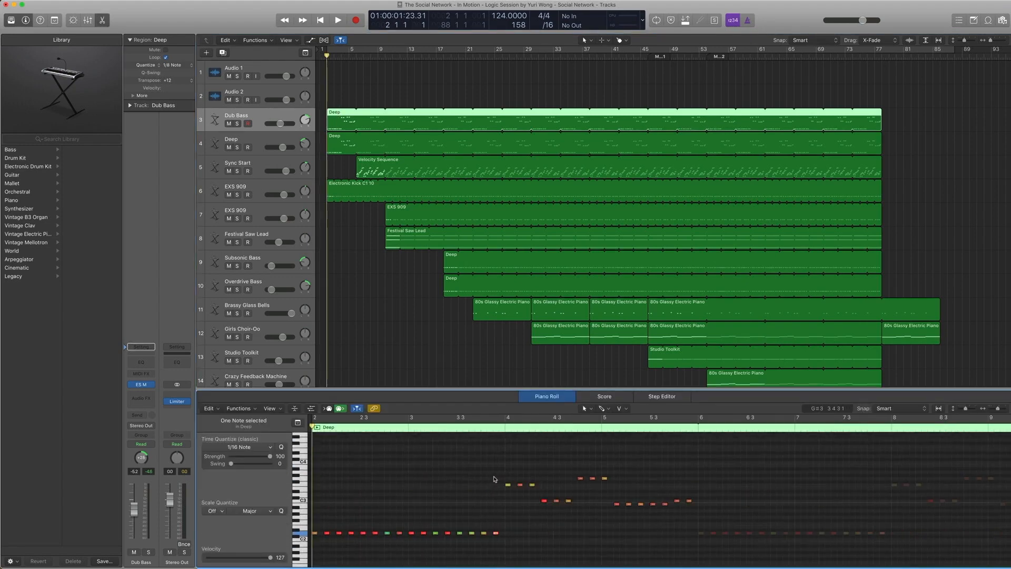
Solo the Dub Bass track's Deep region, listen to its opening phrase up to bar 6 and turn solo off
key(ctrl+s)
key(space)
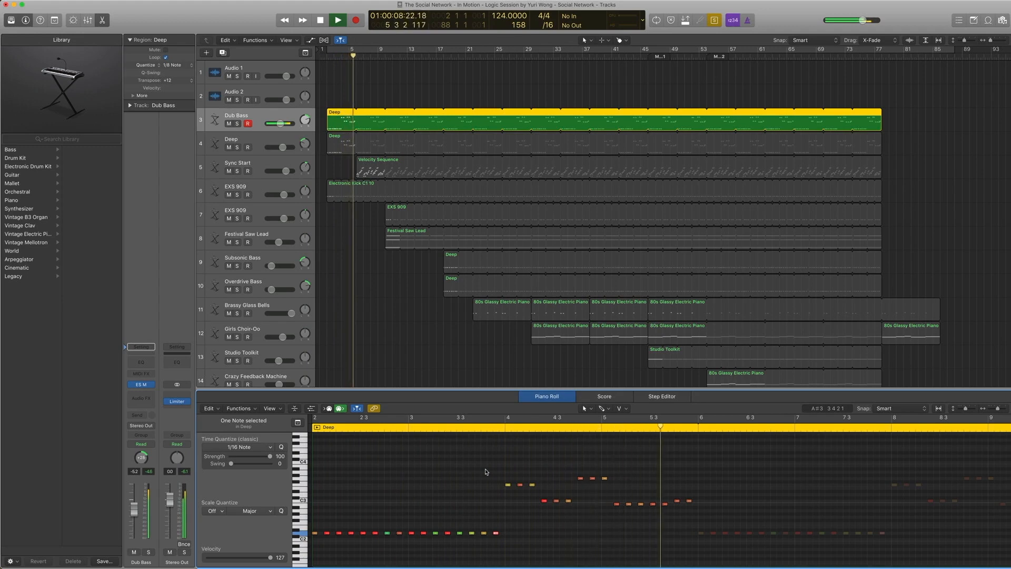
key(space)
click(388, 109)
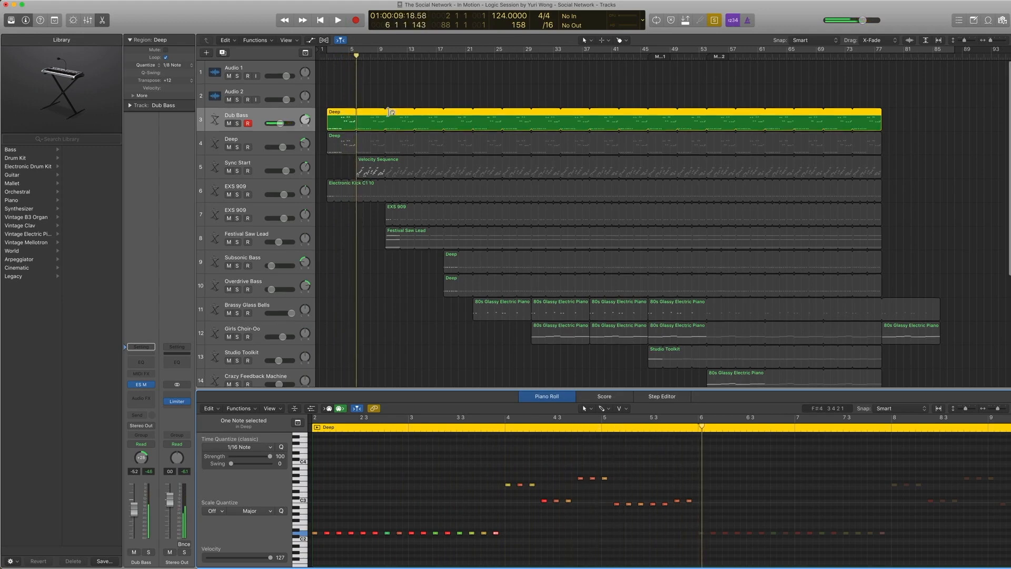
key(super+a)
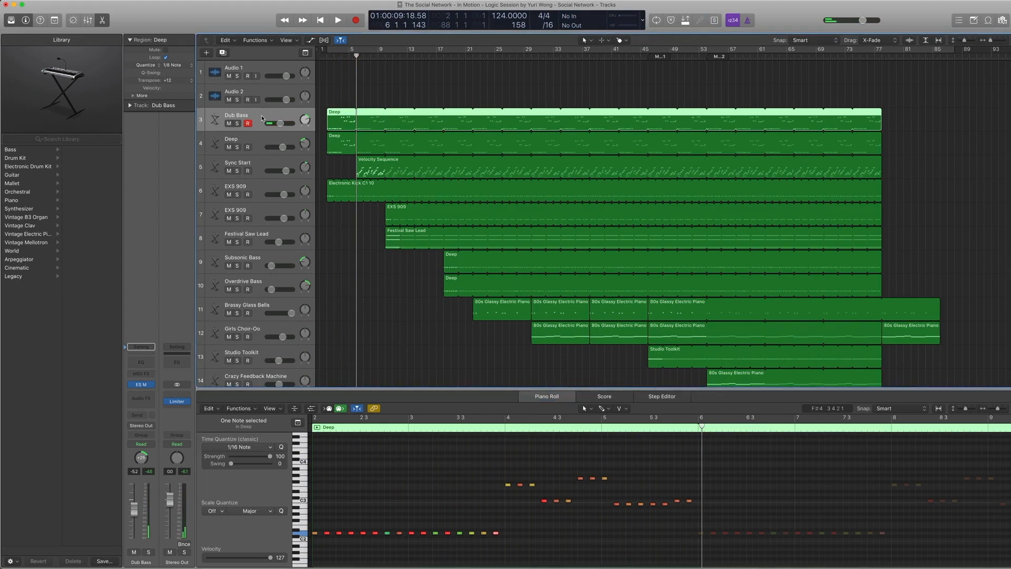
Open the ES M synth on the Dub Bass track, view its preset list keeping Dub Bass, and close it
click(145, 387)
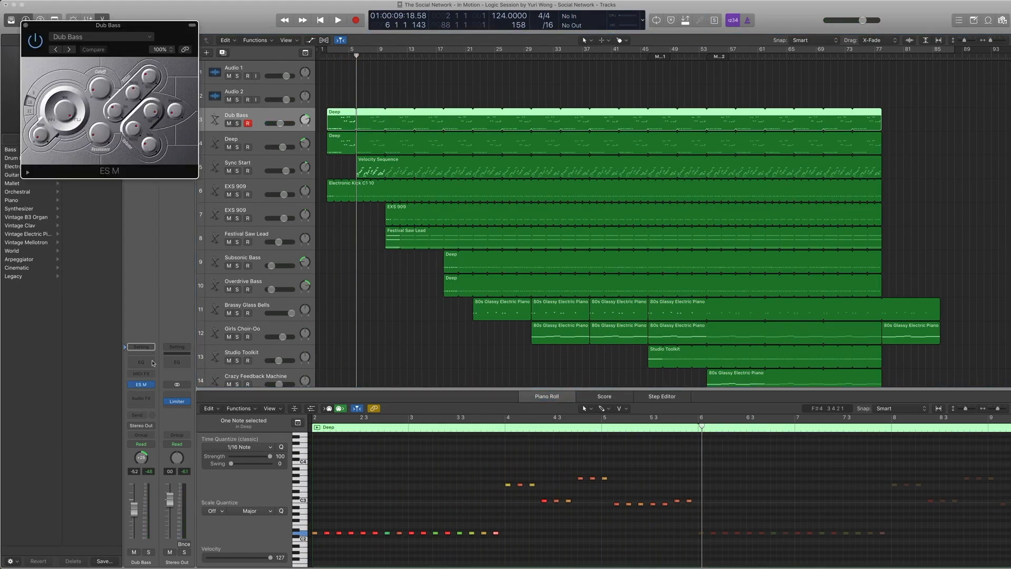
drag(60, 30, 66, 85)
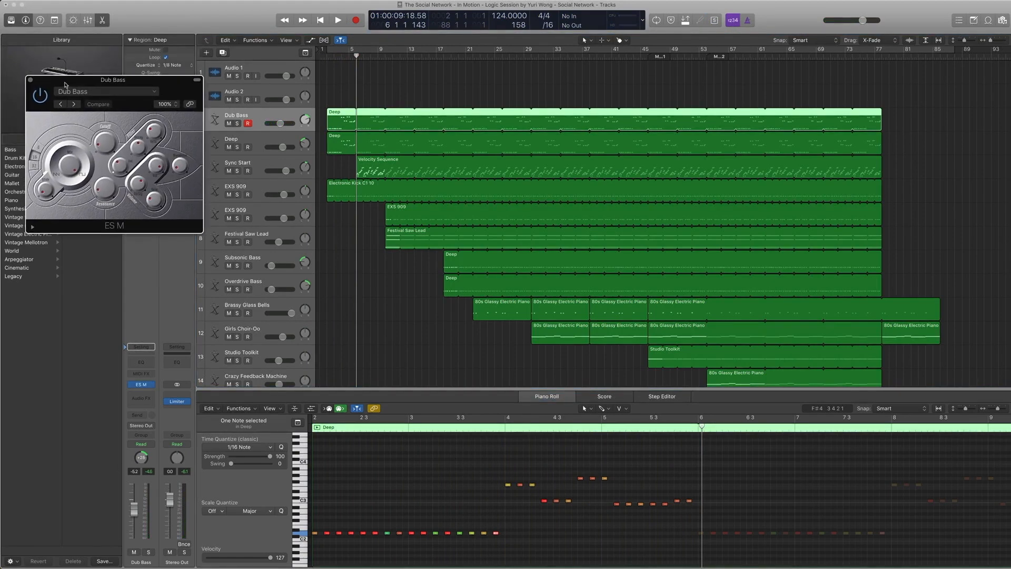
click(113, 93)
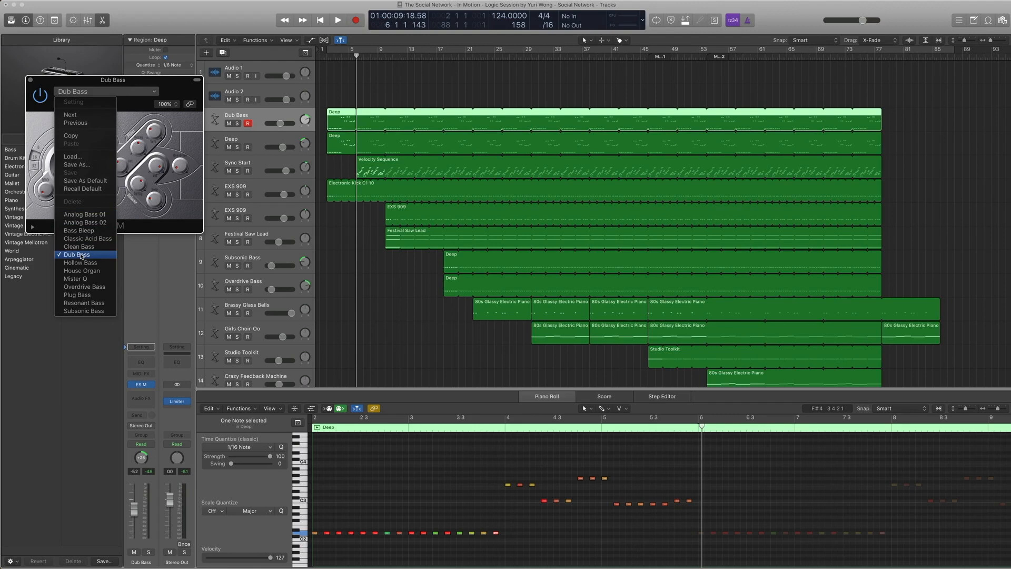
click(148, 101)
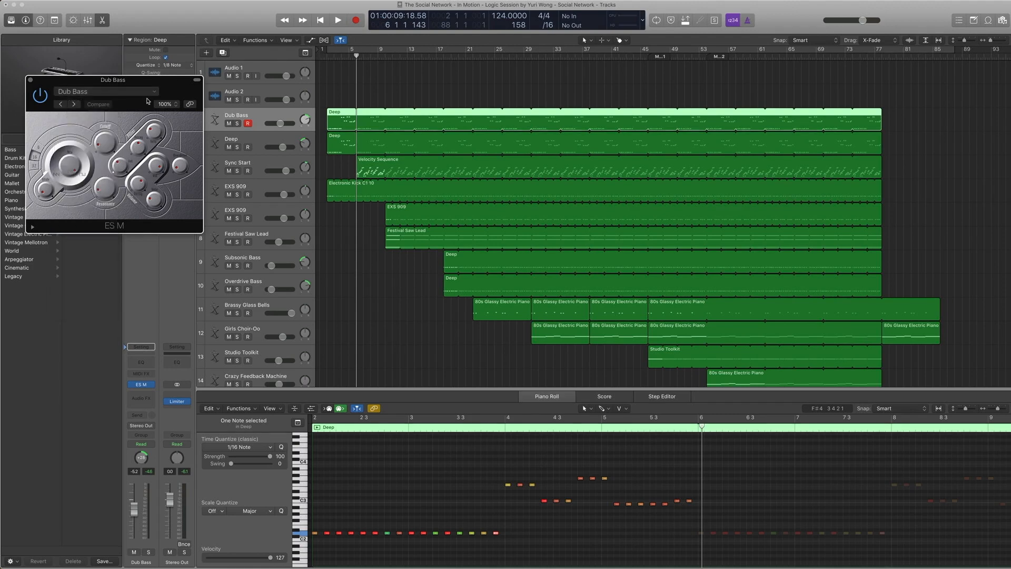
click(30, 82)
Rewind to bar 2, replay the Dub Bass region soloed, and turn solo and playback off
key(comma)
key(comma)
key(comma)
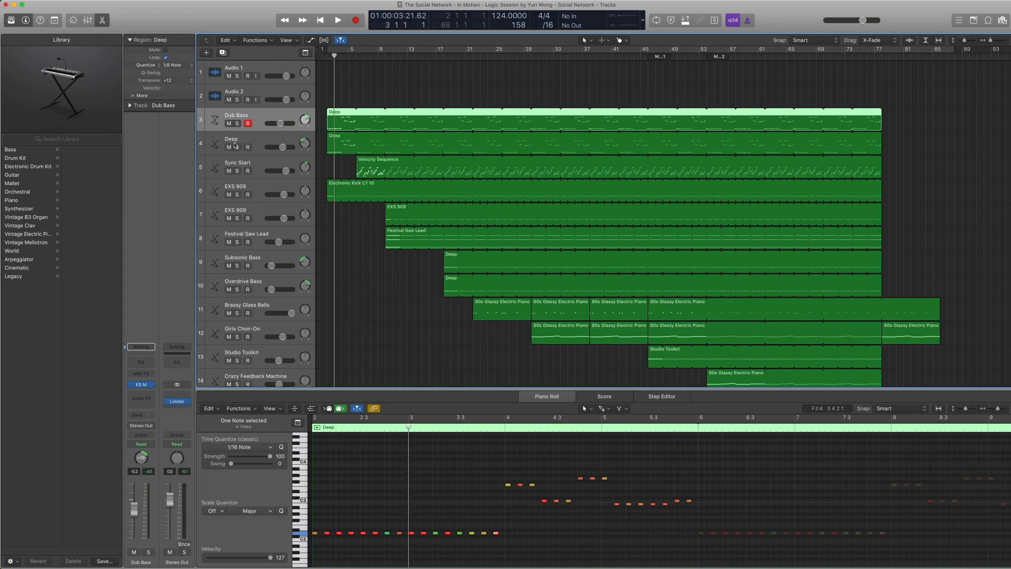
key(comma)
key(ctrl+s)
key(space)
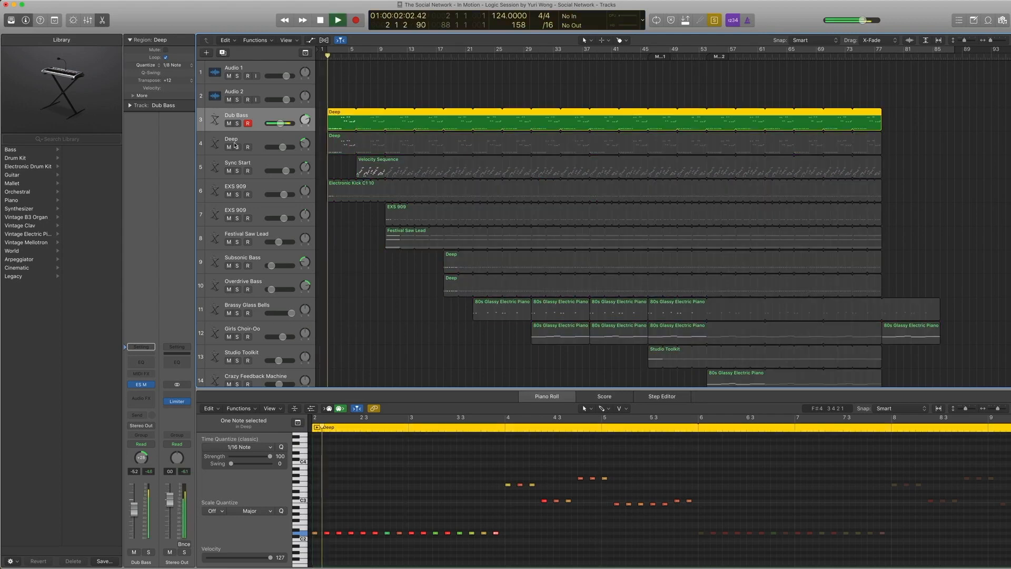
key(ctrl+s)
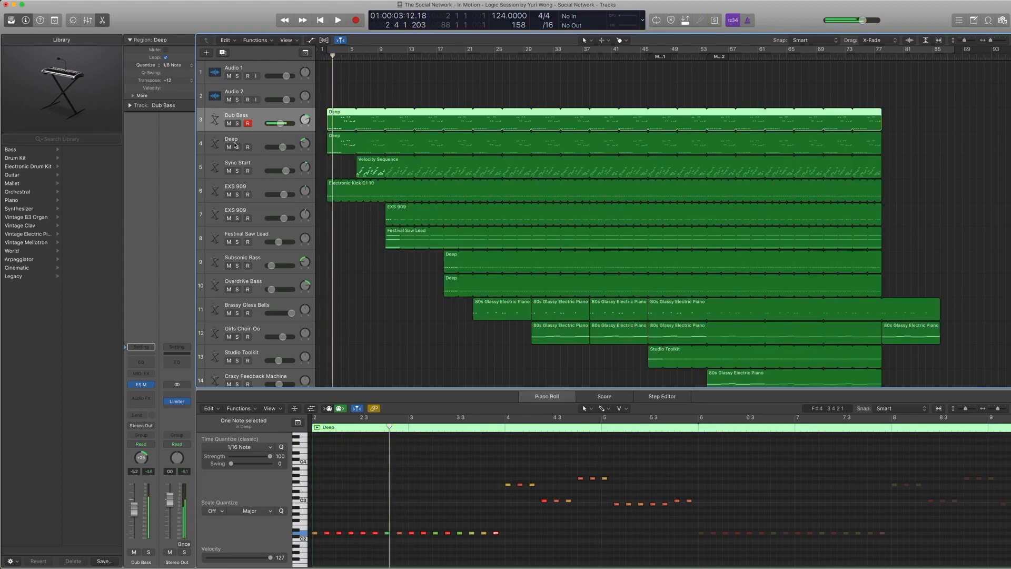
key(space)
Compare the notes of the Dub Bass and Deep track regions together in the Piano Roll, finishing with only the Deep track selected
click(260, 141)
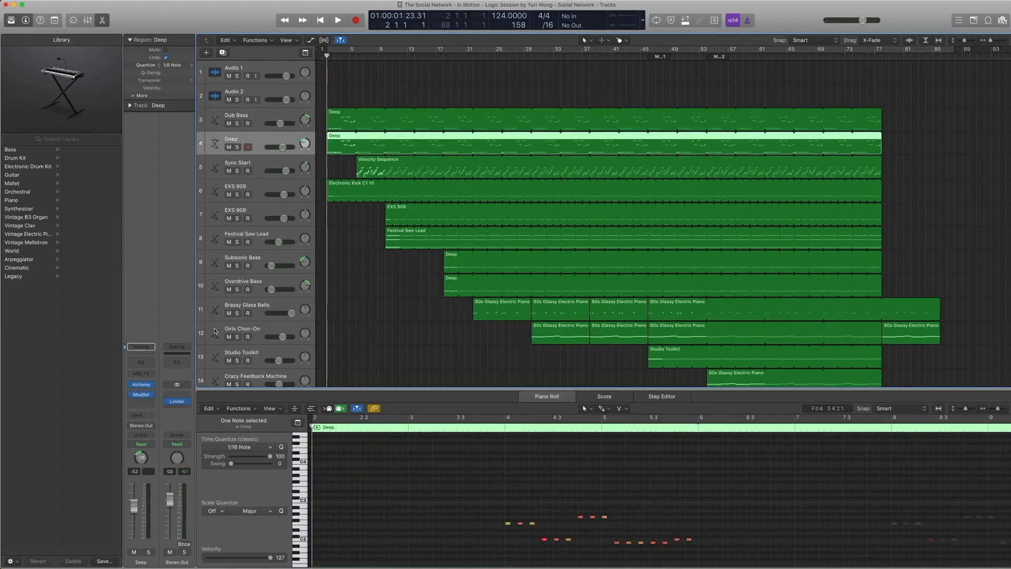
click(340, 118)
shift+click(345, 145)
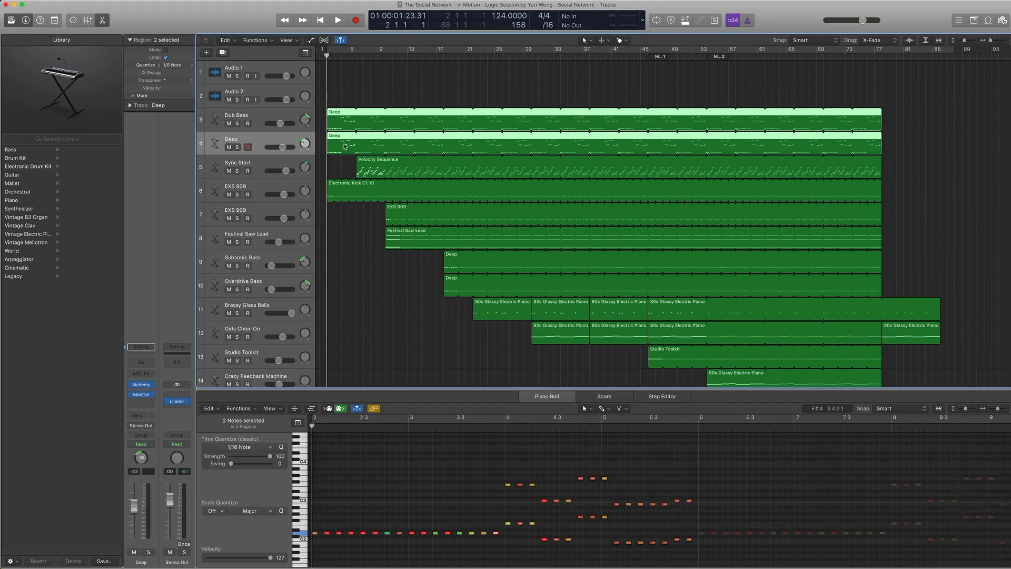
click(336, 145)
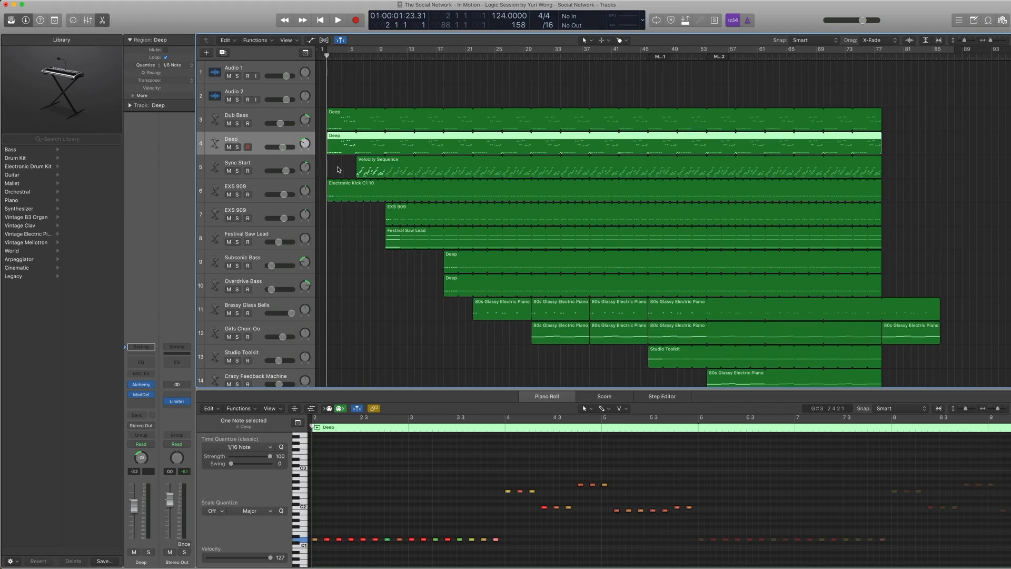
shift+click(339, 122)
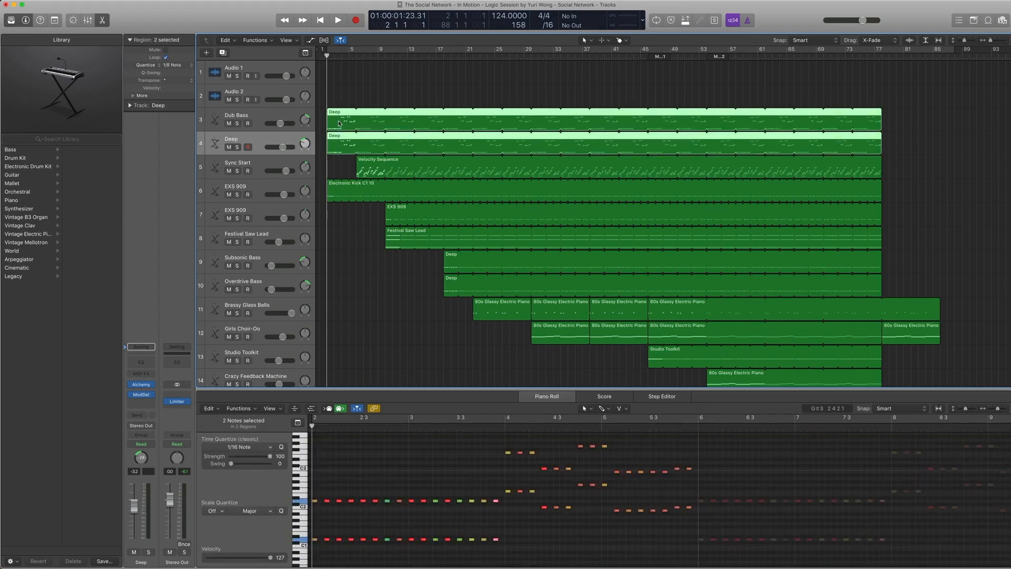
click(340, 167)
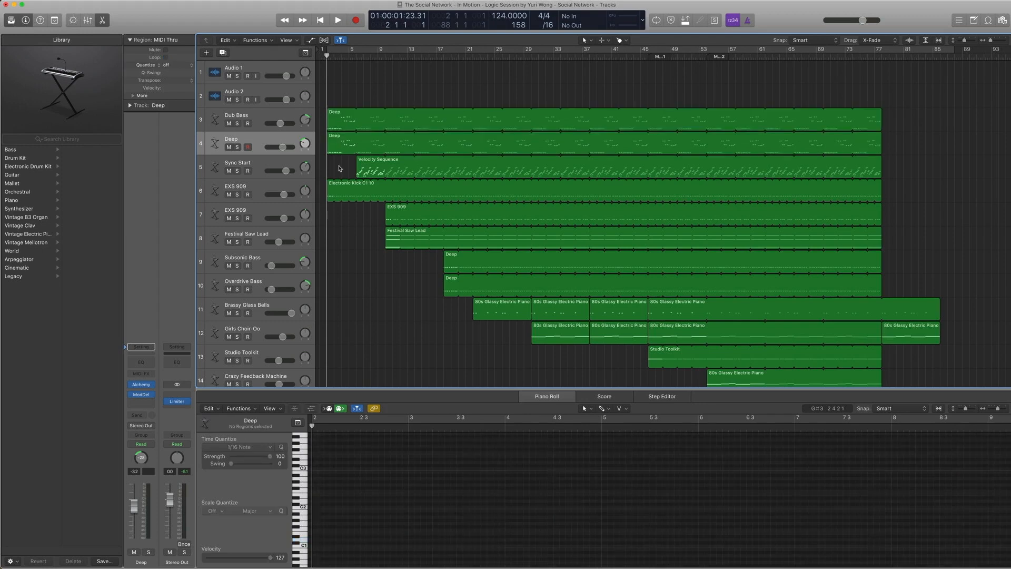
click(275, 140)
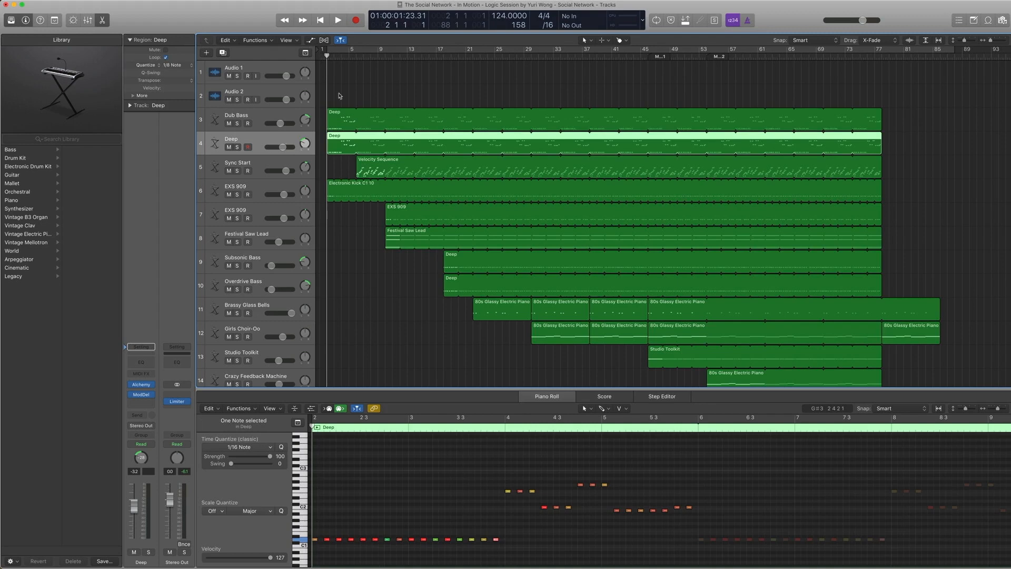
Open the Alchemy synth on the Deep track, examine its Deep preset and Brighter performance setting, and close it
mouse_move(141, 387)
click(142, 385)
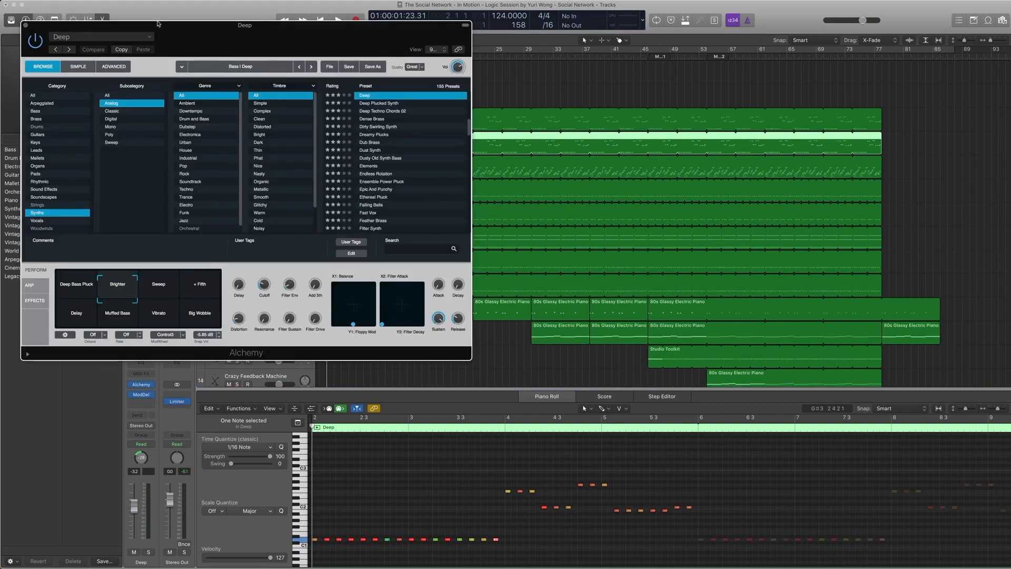
drag(160, 25, 233, 51)
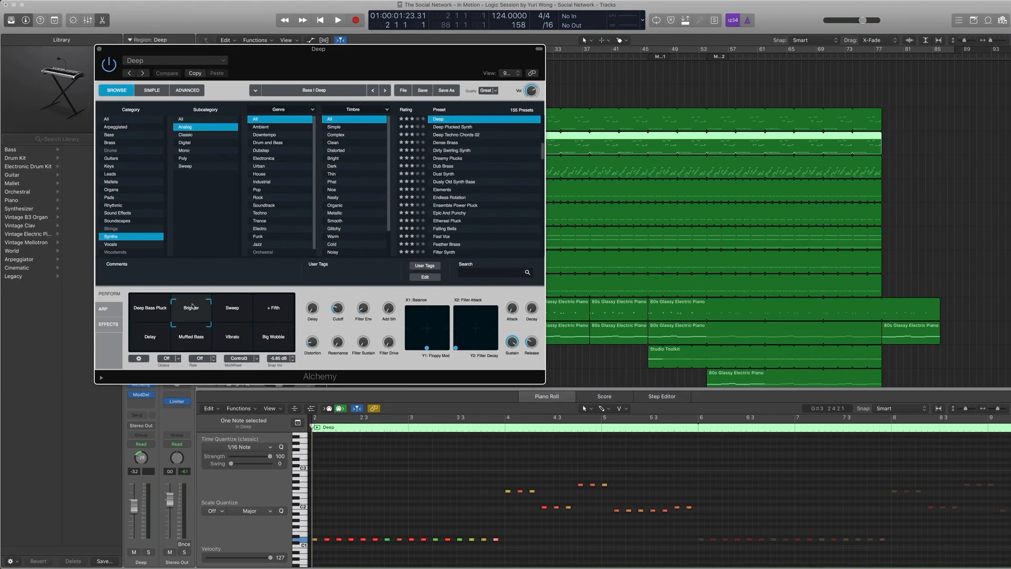
drag(203, 52, 395, 200)
click(291, 197)
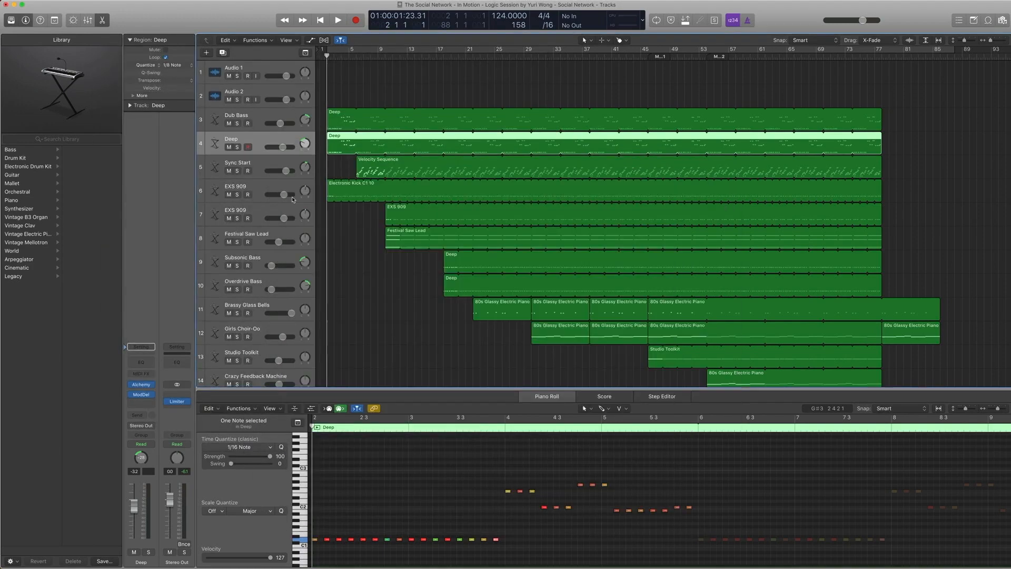
Solo the Deep track's region and listen to its opening bars
key(ctrl+s)
key(space)
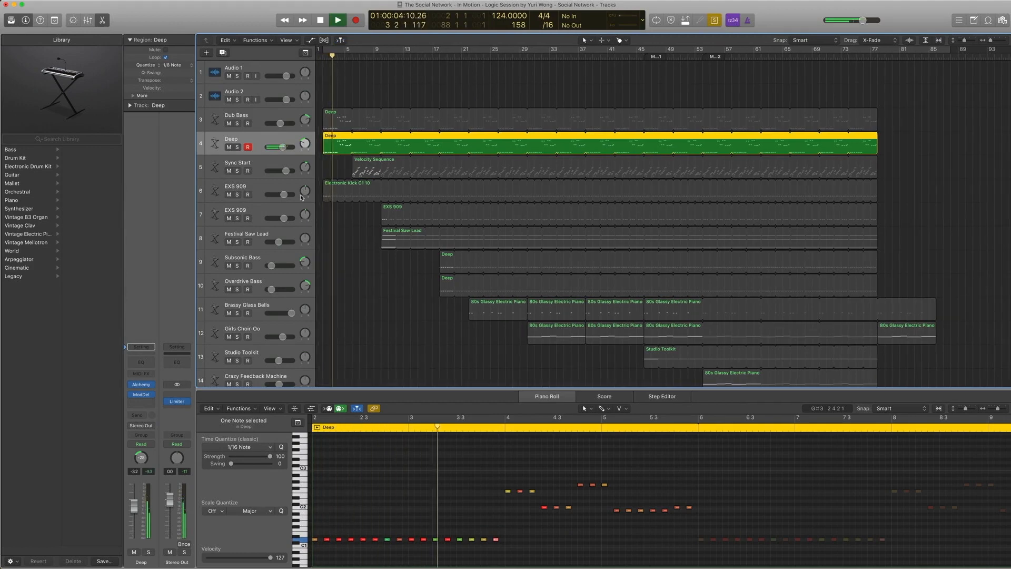
key(space)
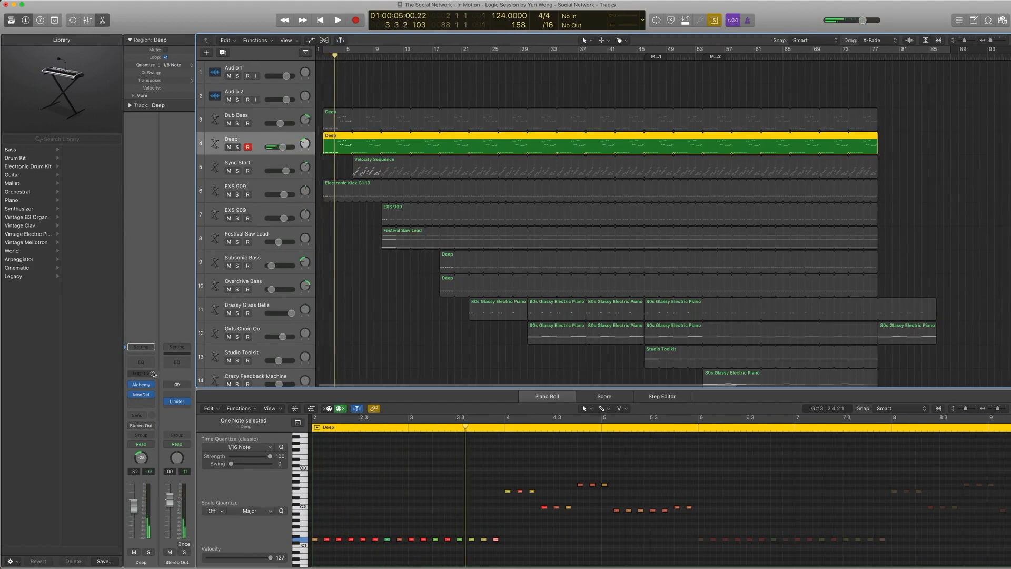
Look up Modulation Delay among the modulation effects available for the Deep track, leaving the current effect in place
click(151, 396)
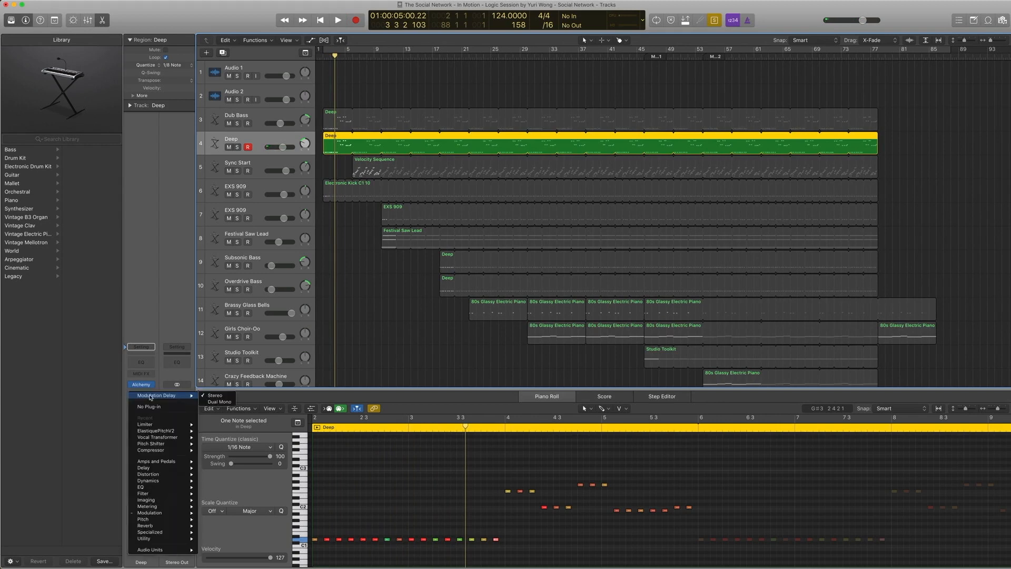
mouse_move(175, 513)
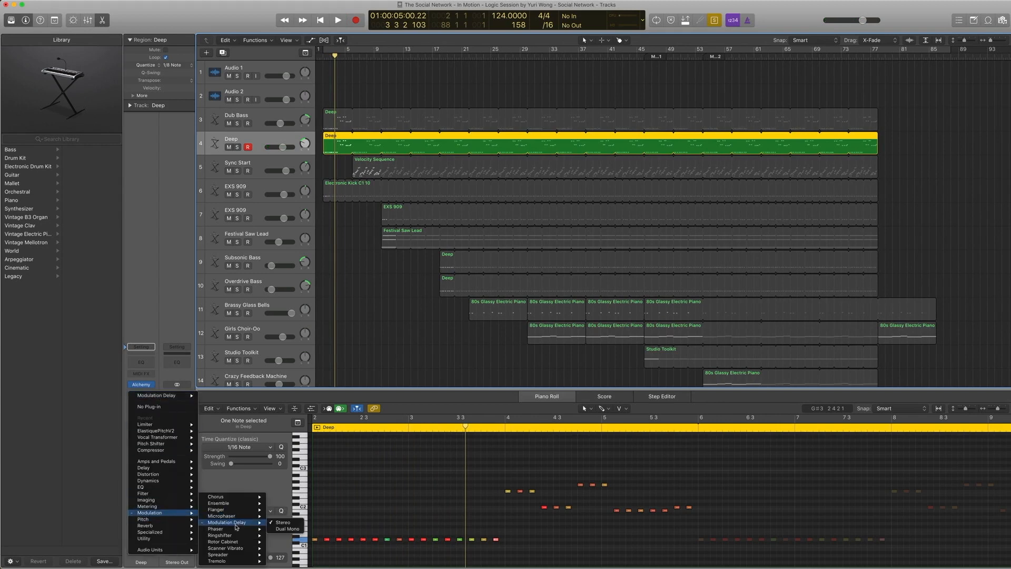
click(150, 310)
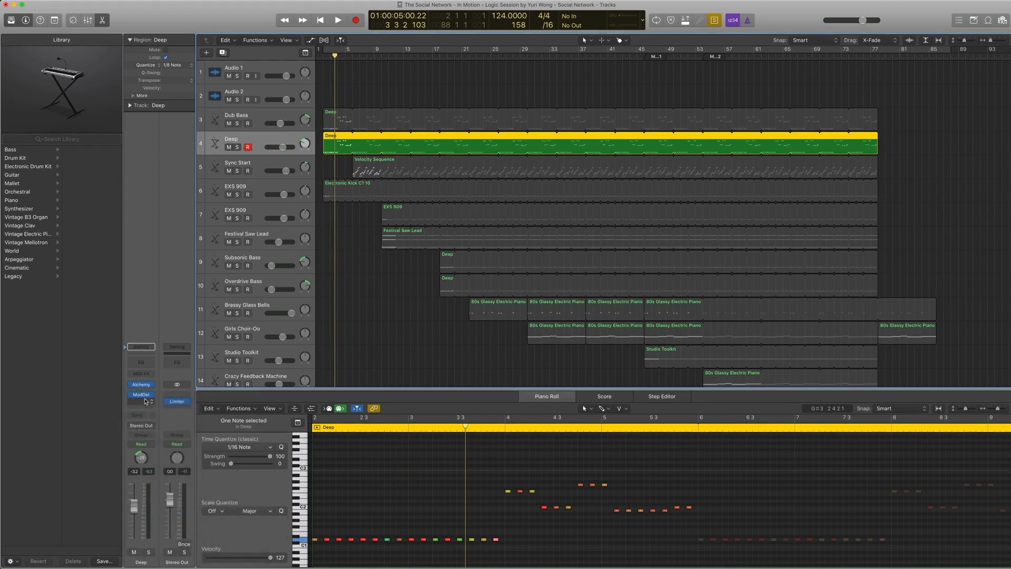
Open the Deep track's Modulation Delay settings, bypass the effect and listen to the soloed region without it
click(141, 394)
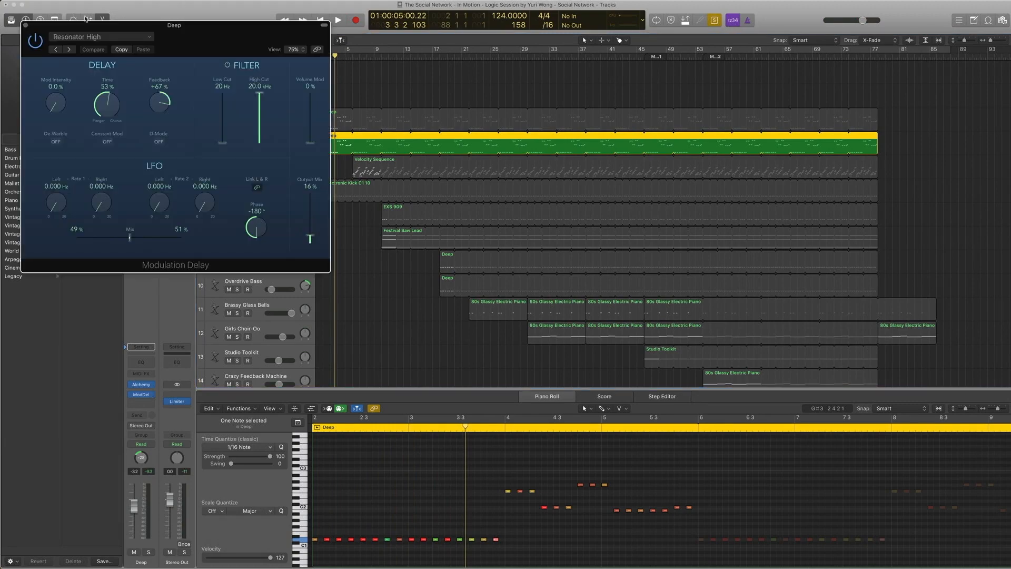
drag(46, 31, 405, 234)
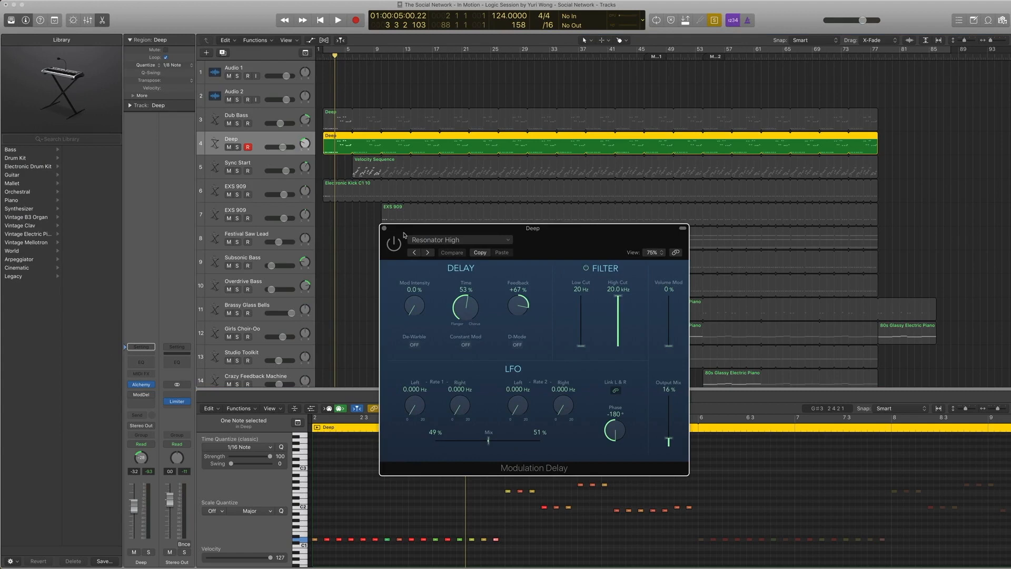
key(space)
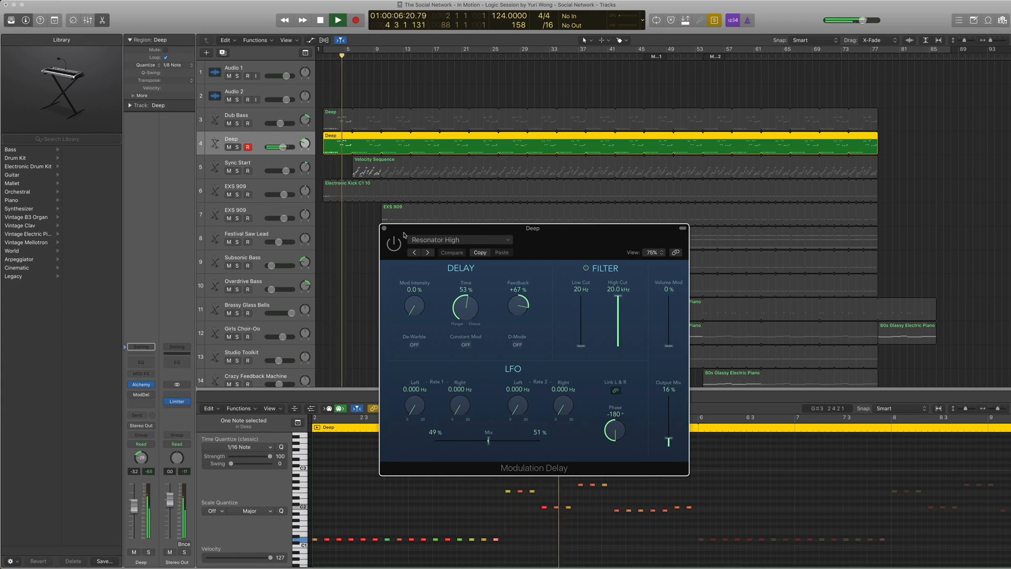
key(space)
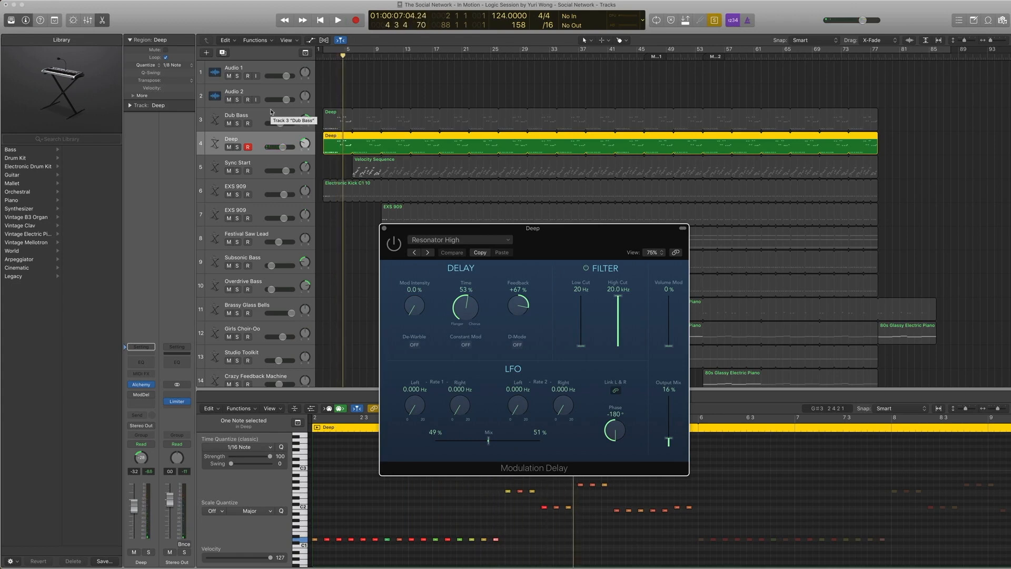
Re-enable the Deep track's Modulation Delay, listen to the soloed region with it from bar 2, and close the effect
click(393, 244)
key(comma)
key(comma)
key(comma)
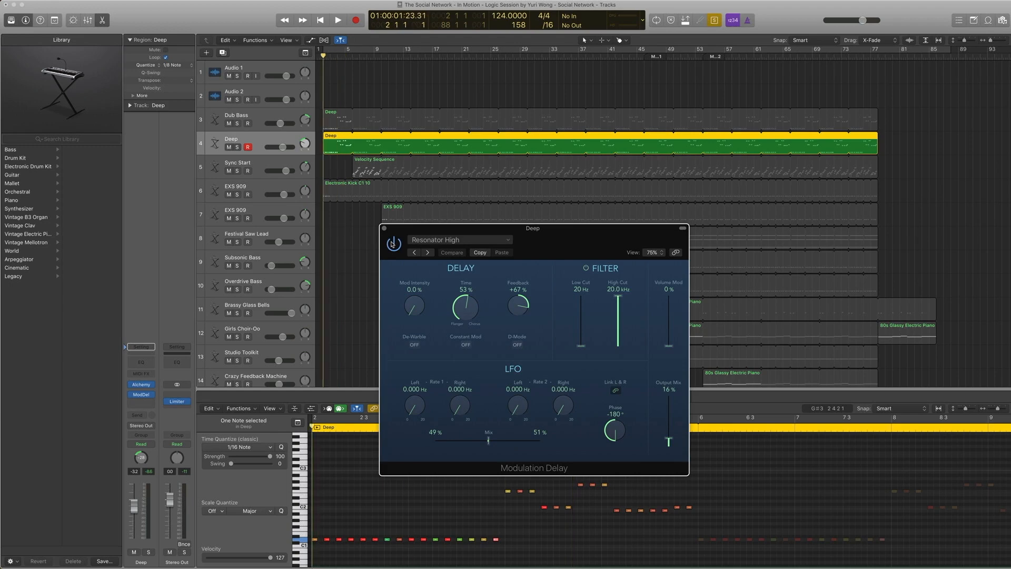
key(space)
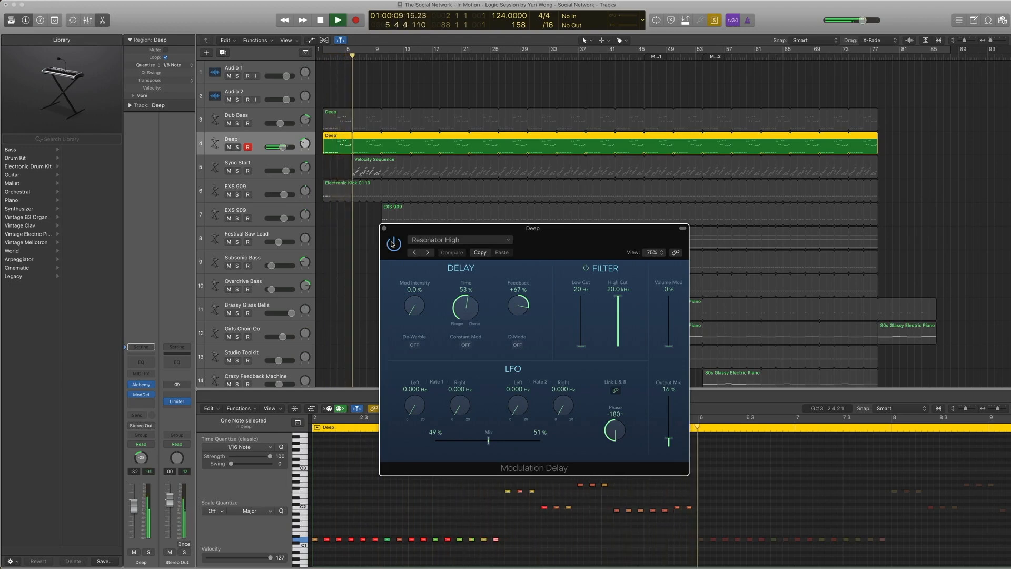
key(space)
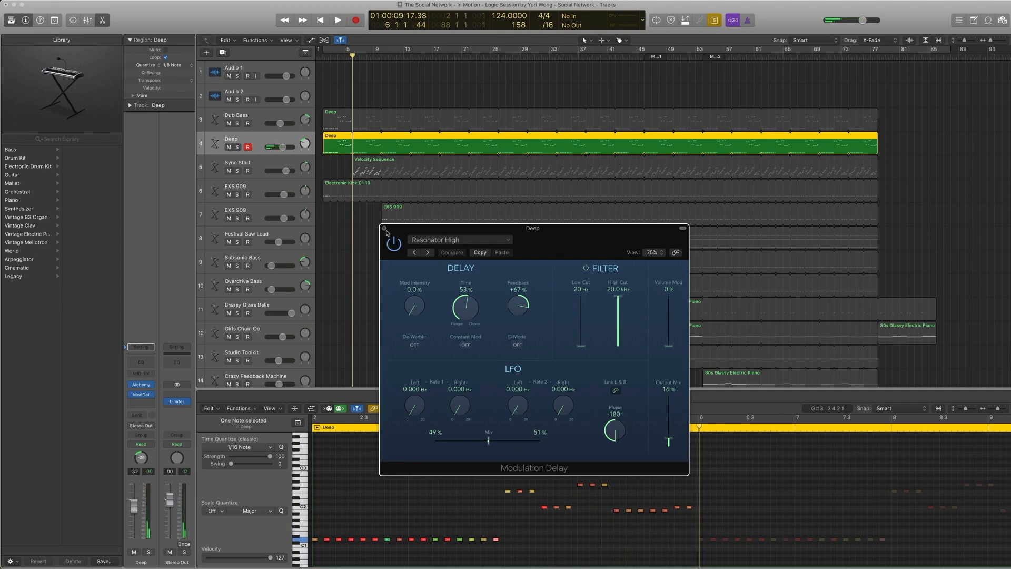
click(385, 231)
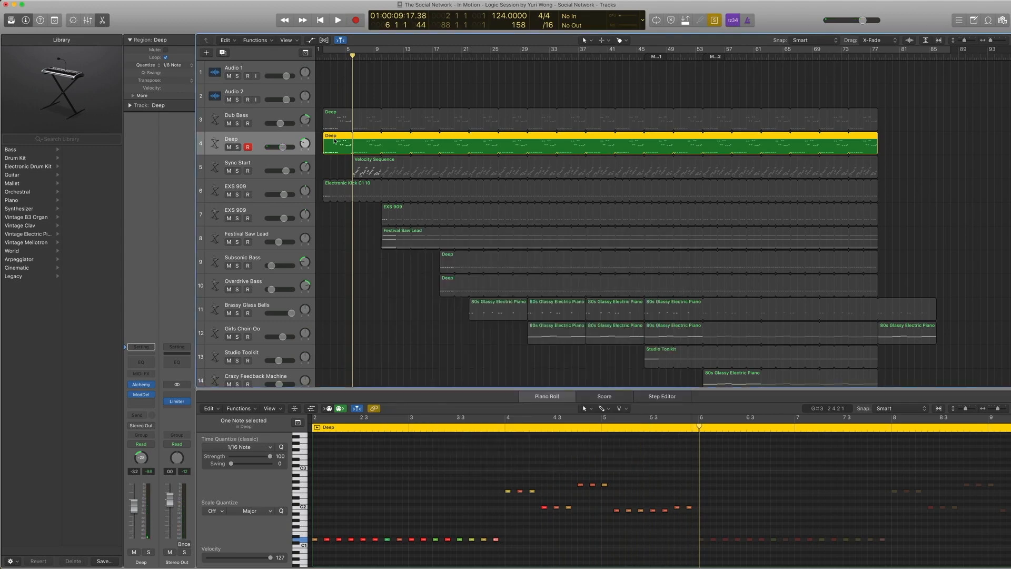
Add the Dub Bass region to the soloed Deep region, listen to both together from bar 2, and turn solo off
shift+click(334, 111)
key(comma)
key(comma)
key(comma)
key(comma)
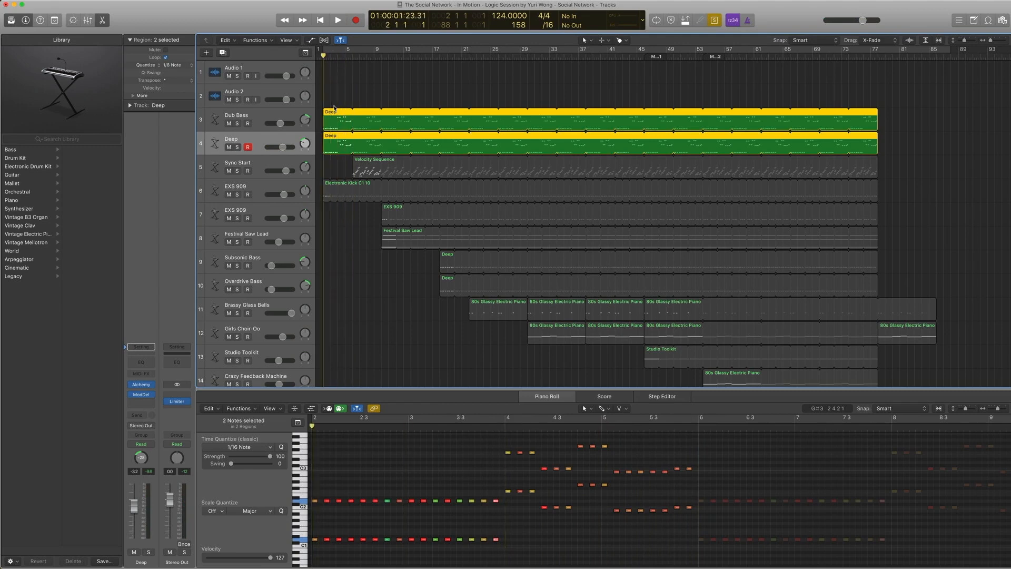
key(space)
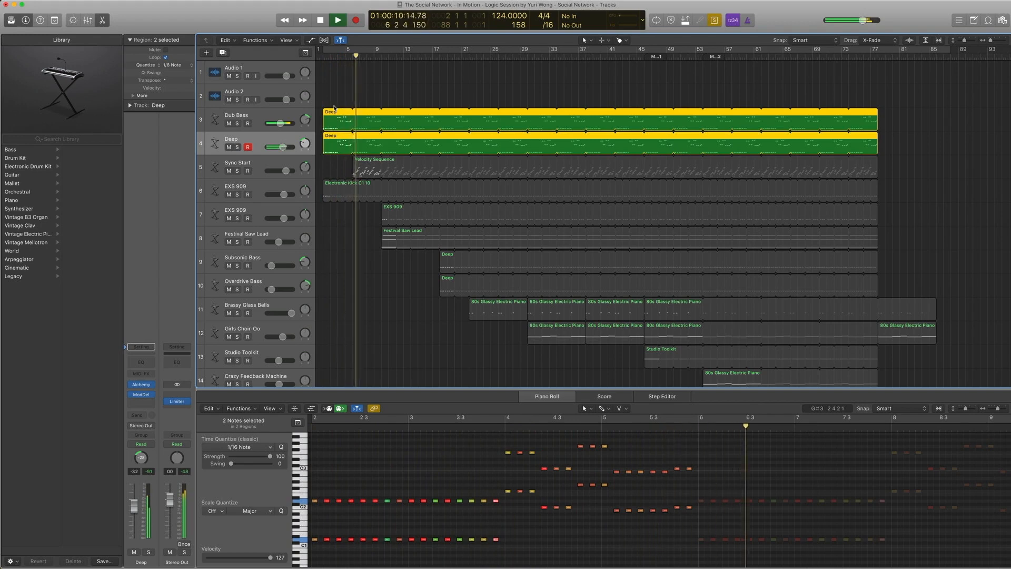
key(space)
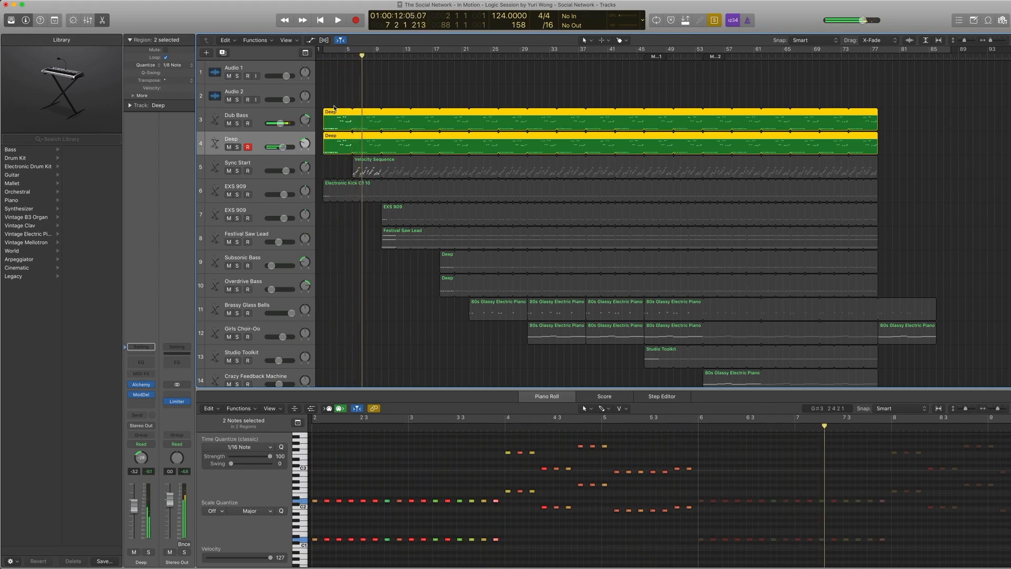
key(ctrl+s)
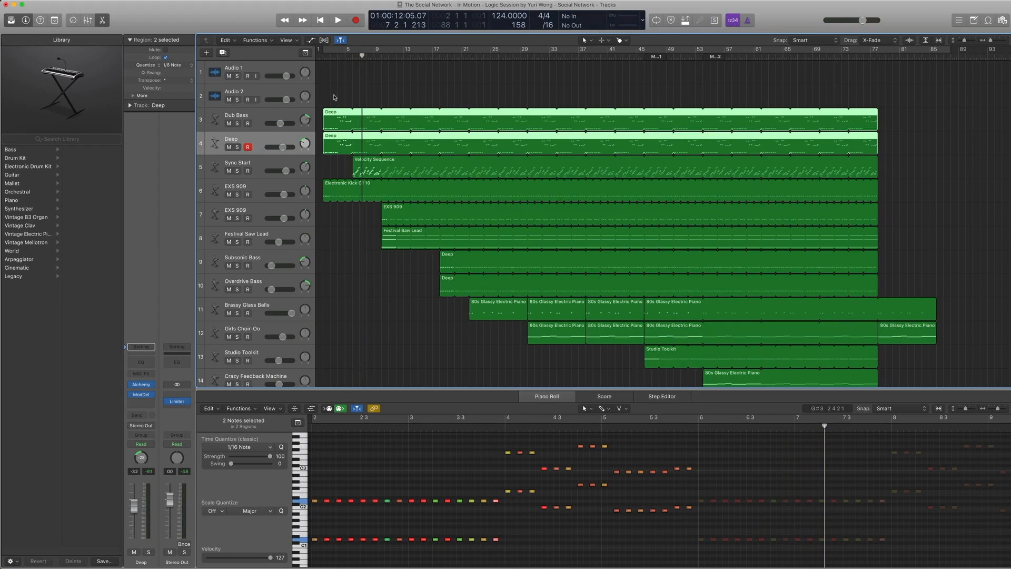
Select the EXS 909 kick track and look up its EXS 909 kit in the library under Electronic Drum Kits
click(267, 166)
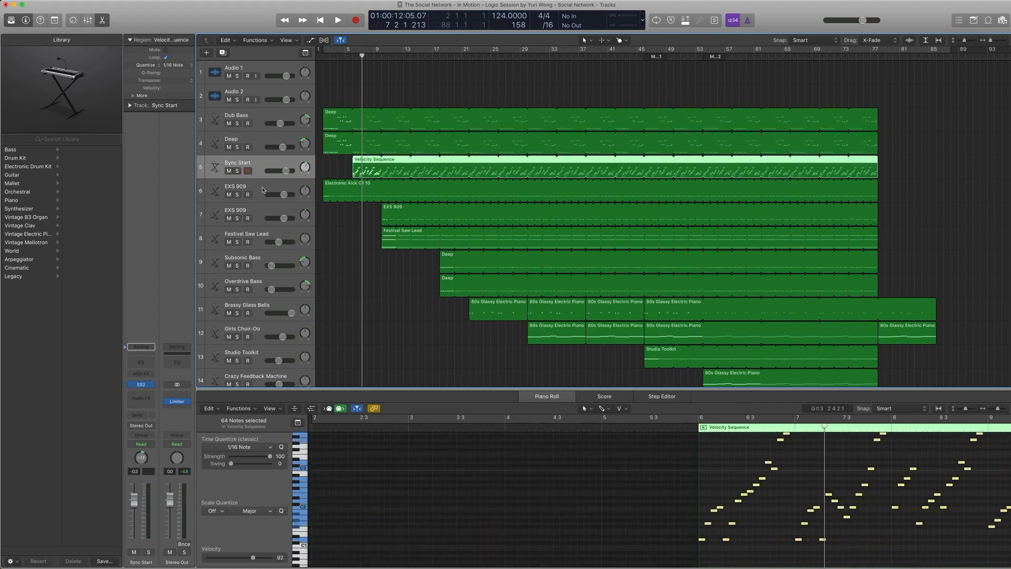
click(262, 191)
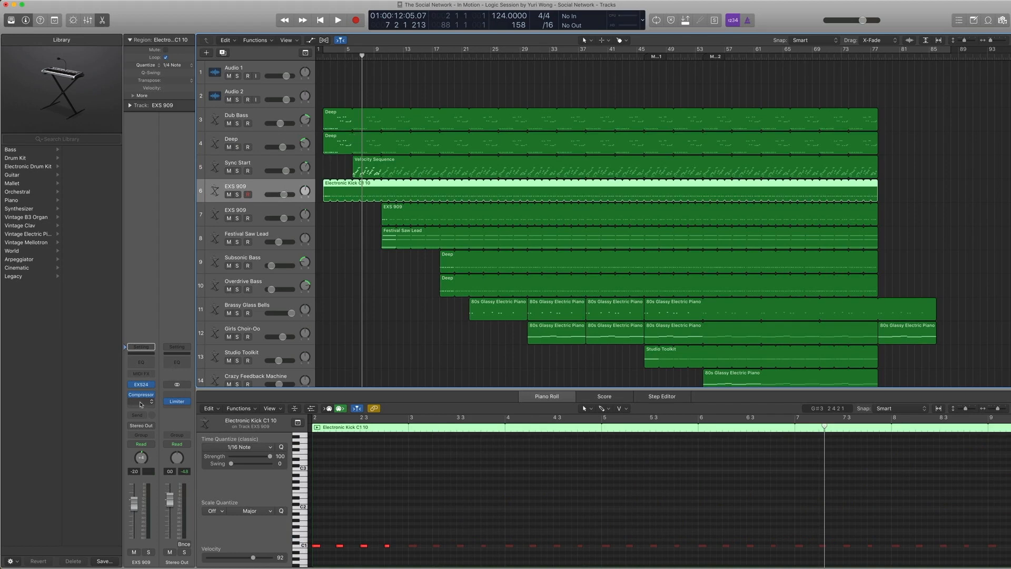
click(126, 385)
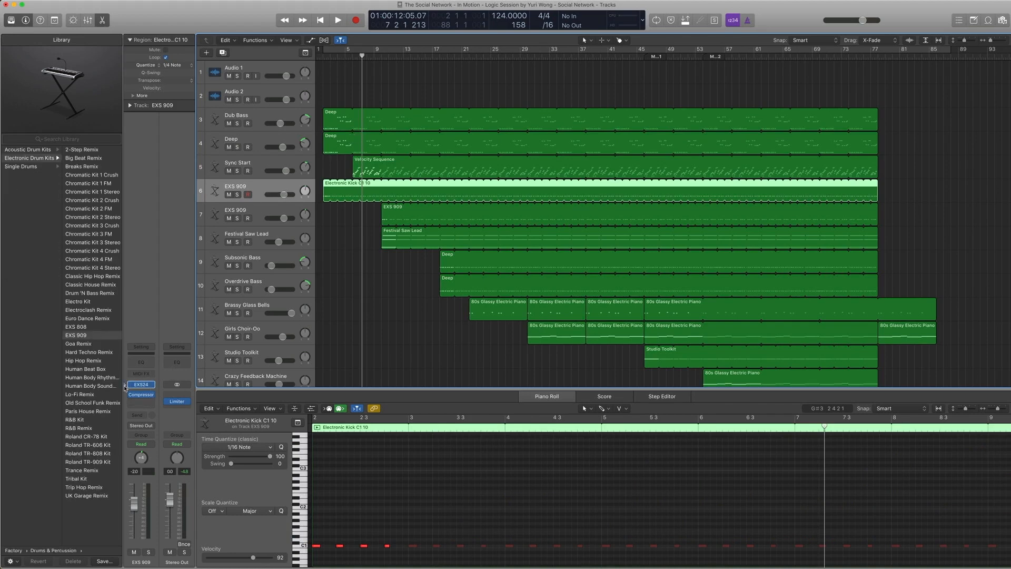
scroll(76, 200, left, 5)
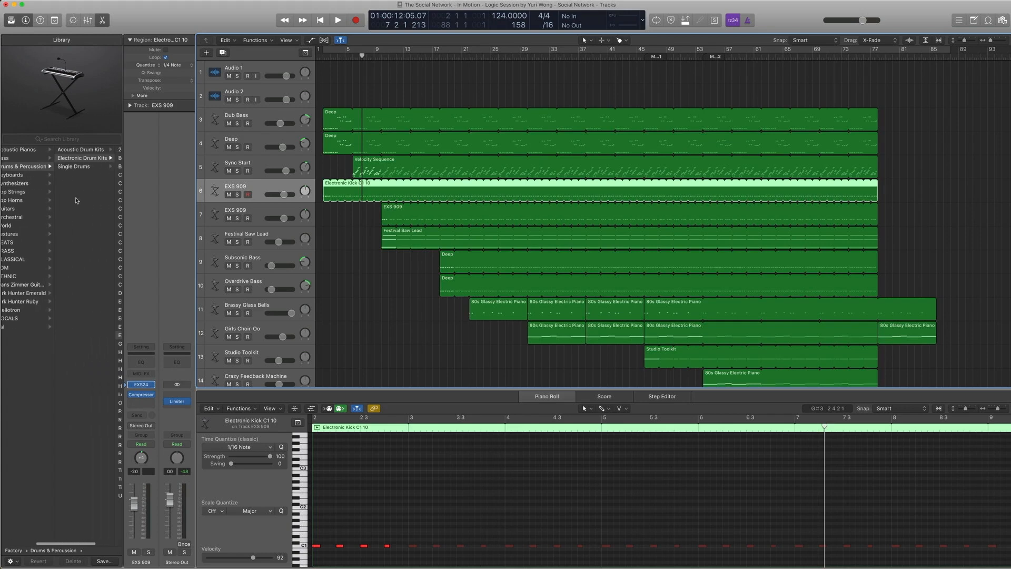
click(70, 159)
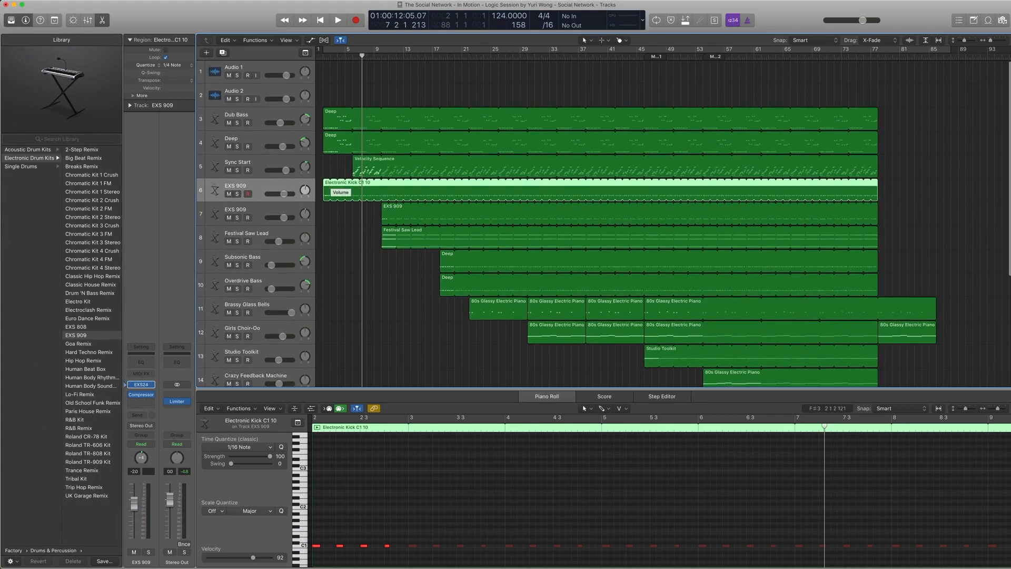
Audition the first kick note of the Electronic Kick region, play the region soloed from bar 2, and turn solo off
scroll(326, 527, down, 2)
click(316, 525)
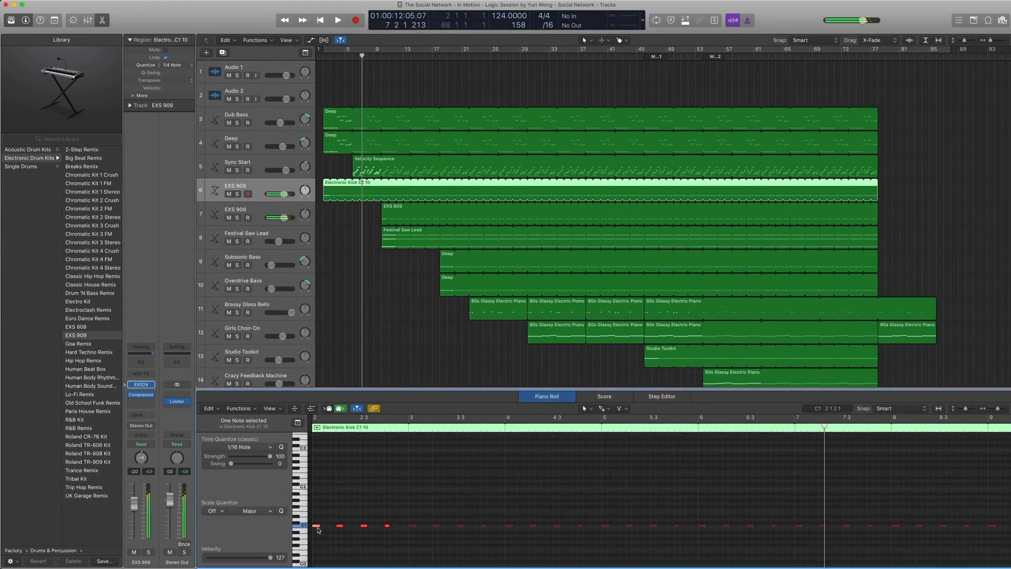
key(Return)
key(space)
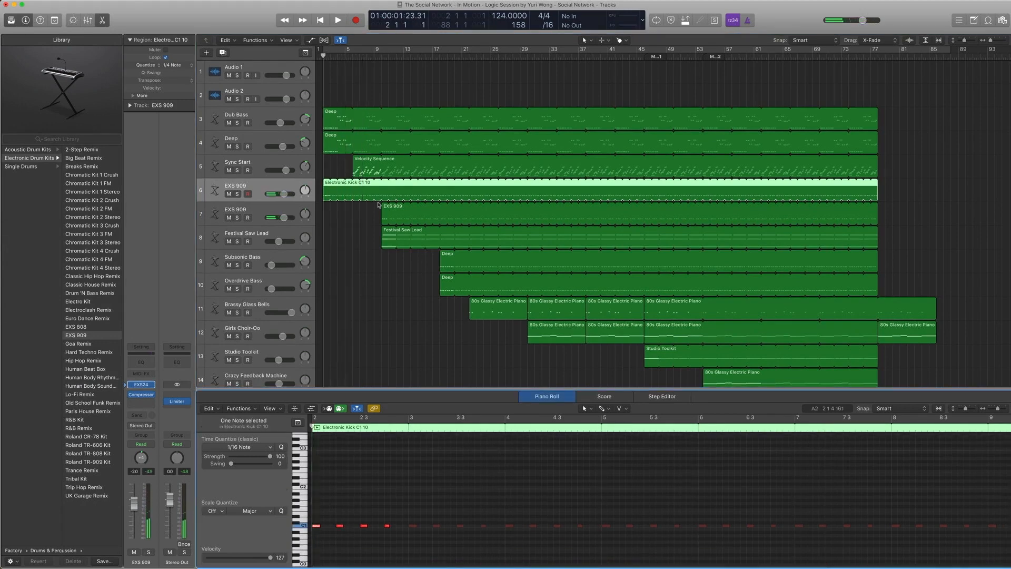
key(s)
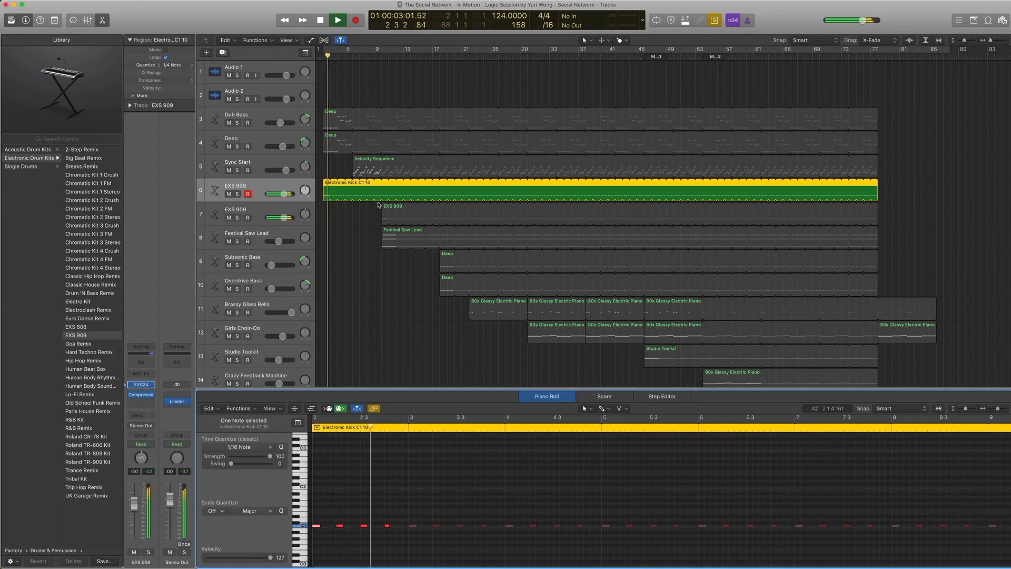
key(space)
key(ctrl+s)
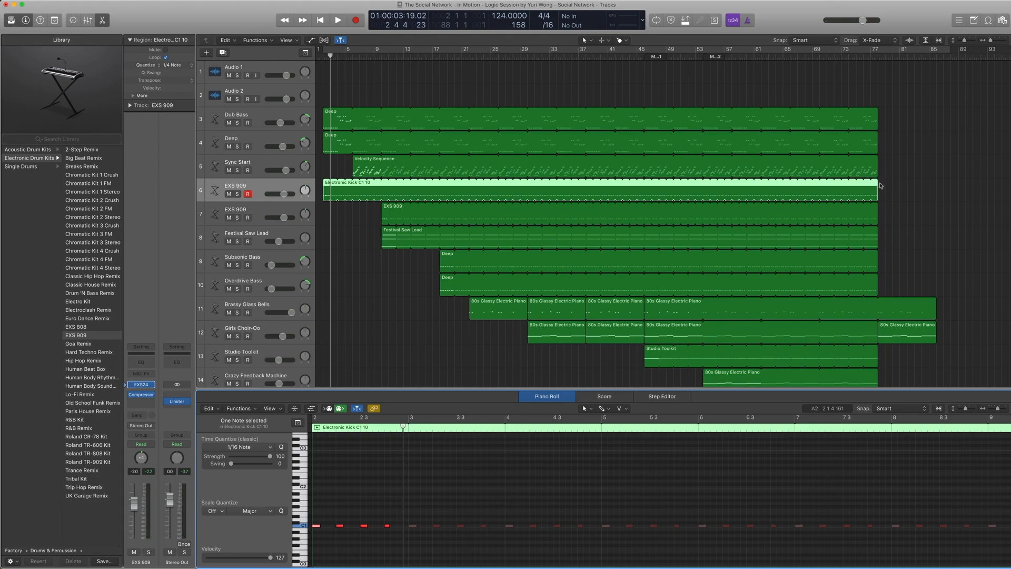
Replay the Electronic Kick region in solo, unsolo it and return the playhead to bar 2
mouse_move(881, 183)
mouse_down()
mouse_move(921, 183)
mouse_move(881, 183)
mouse_up()
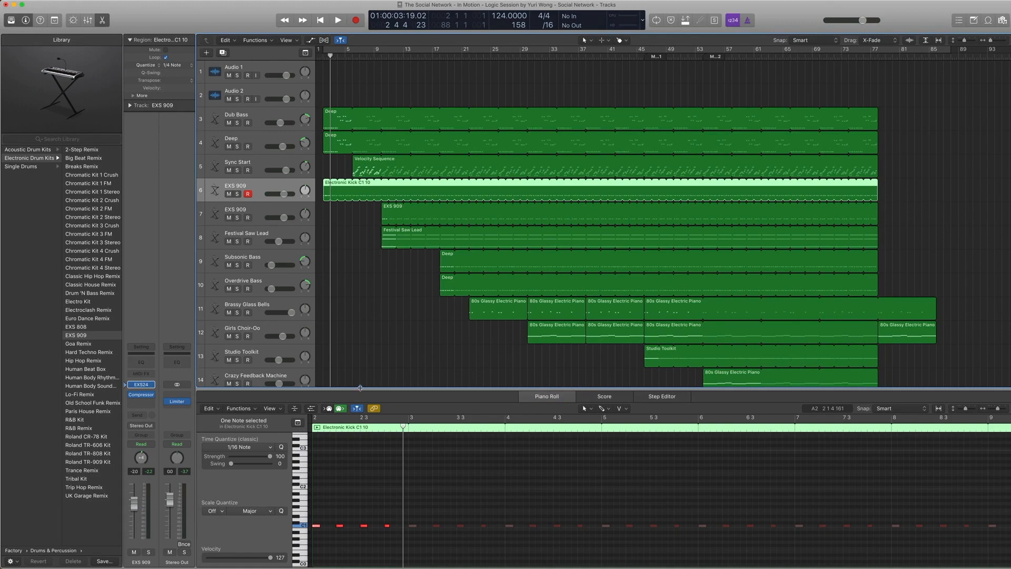
key(Return)
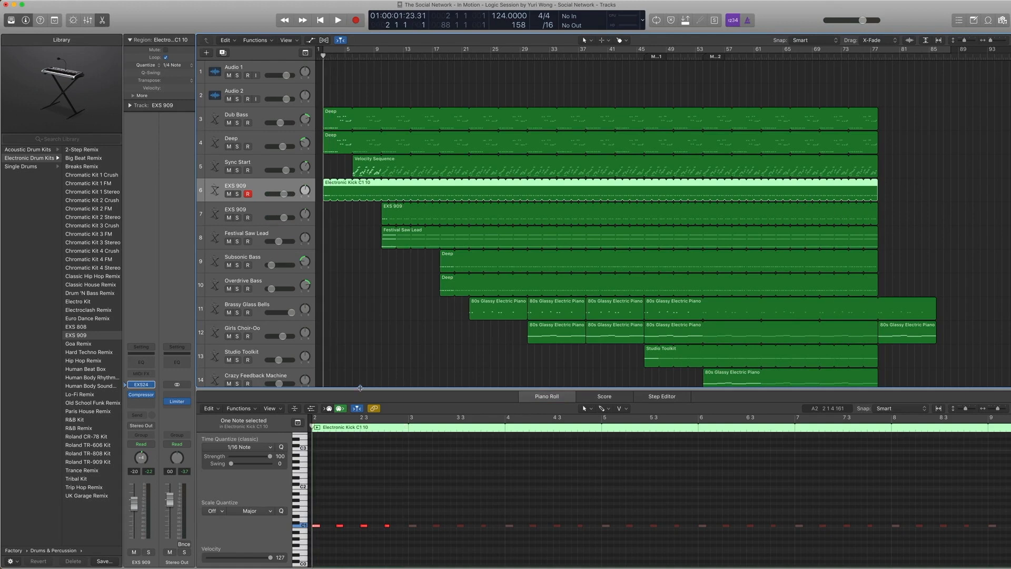
key(ctrl+s)
key(space)
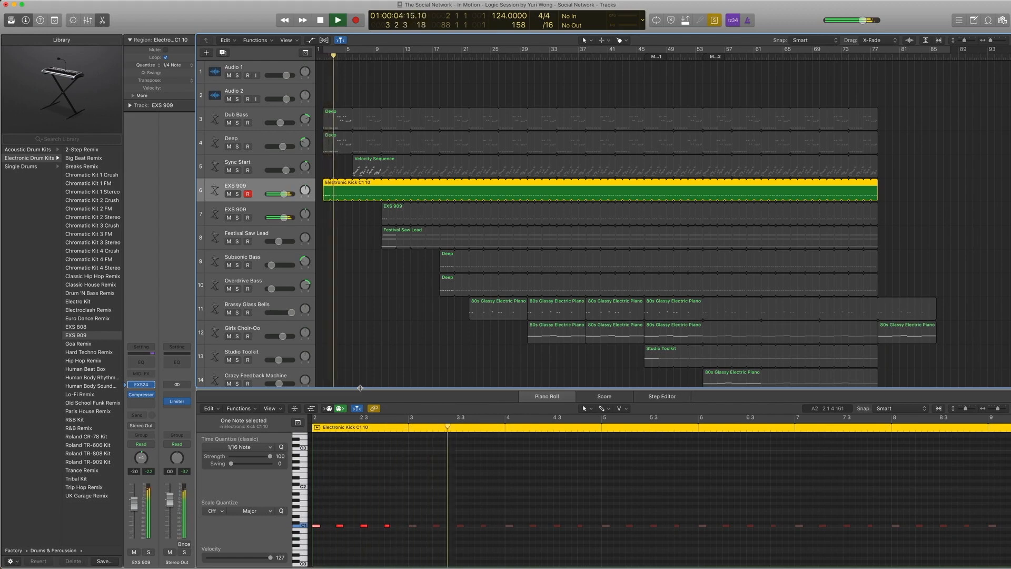
key(space)
key(ctrl+s)
key(comma)
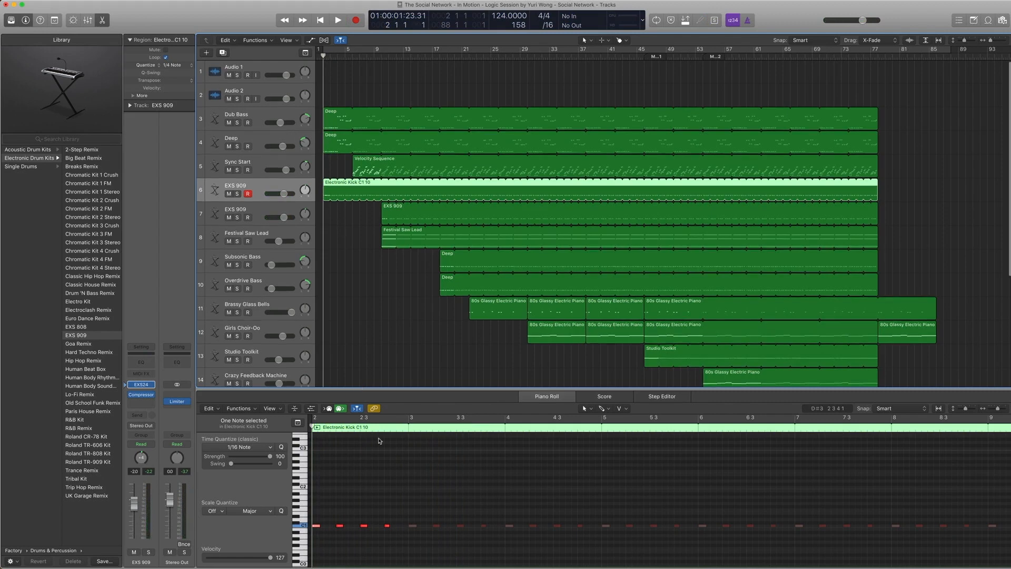
Hide the note editor, select the Sync Start track and move the playhead to bar 6 where its region begins
drag(365, 388, 365, 563)
click(264, 163)
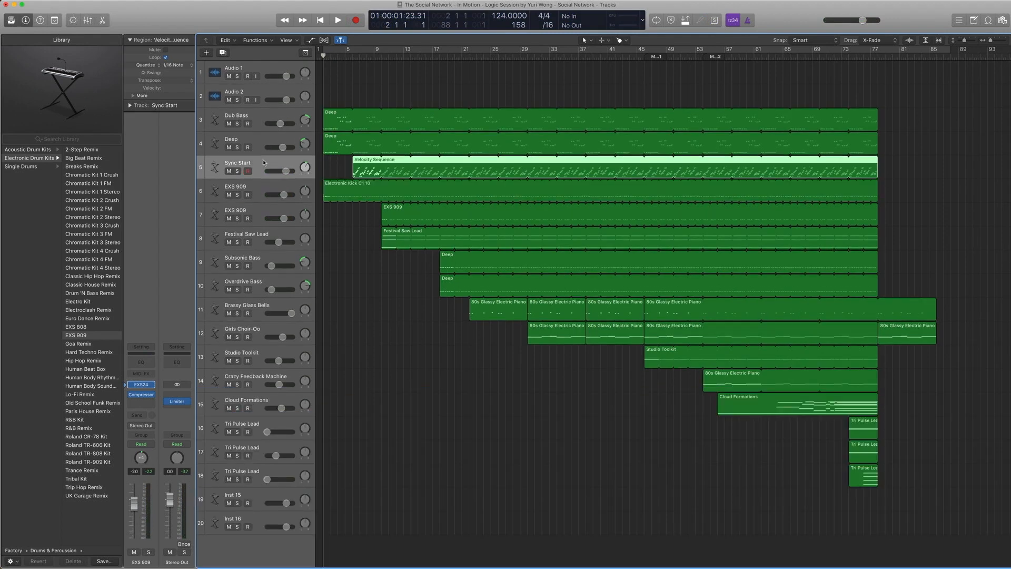
key(period)
key(period)
key(period)
key(period)
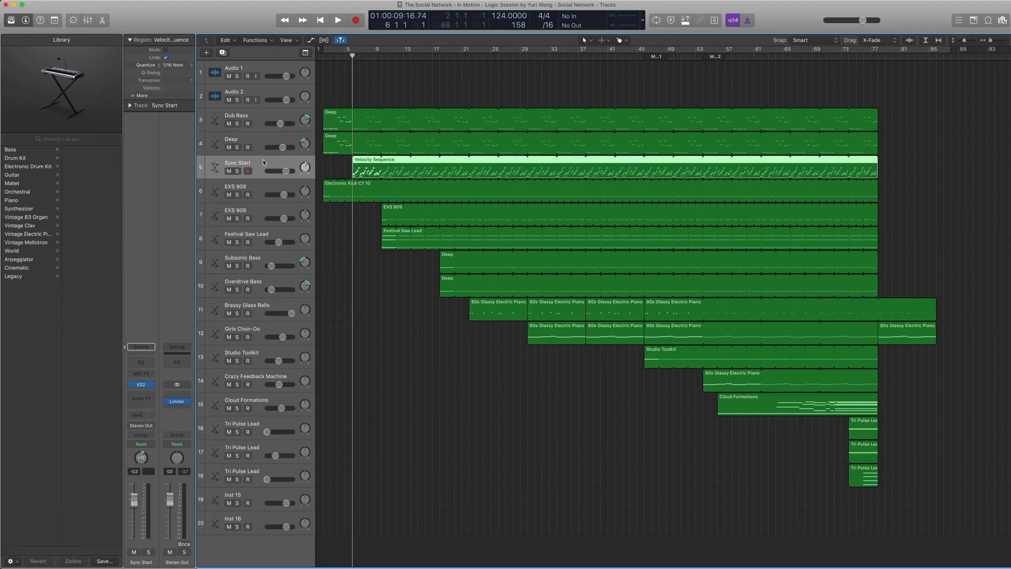
Solo the Sync Start track's Velocity Sequence region and listen from bar 6 with its notes open in the piano roll
key(ctrl+s)
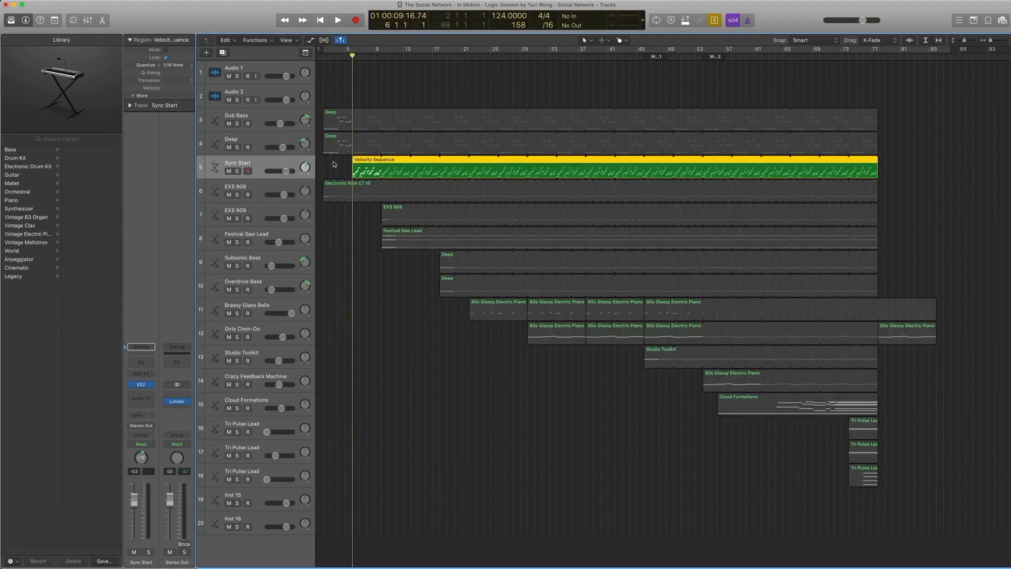
double_click(358, 162)
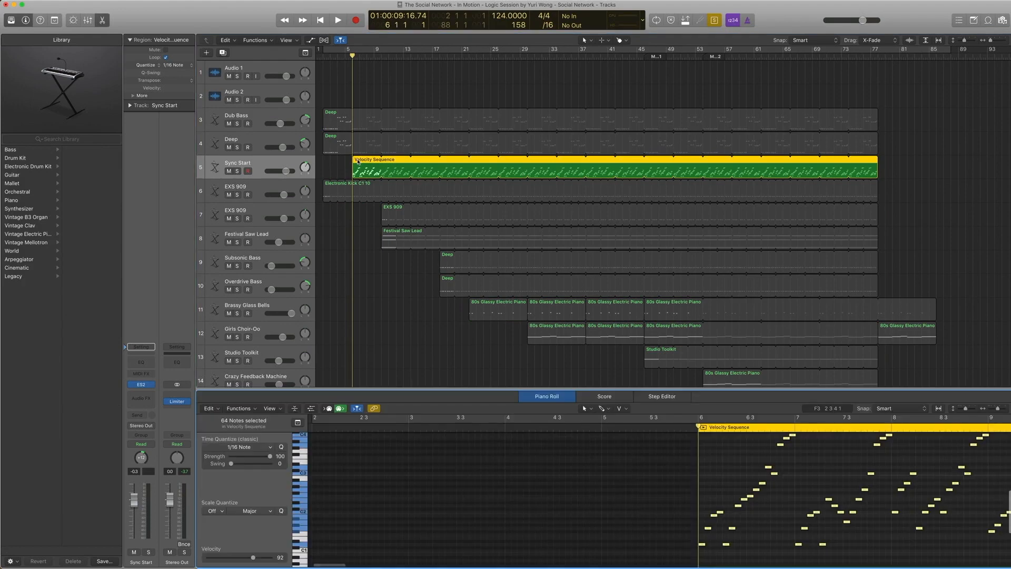
key(space)
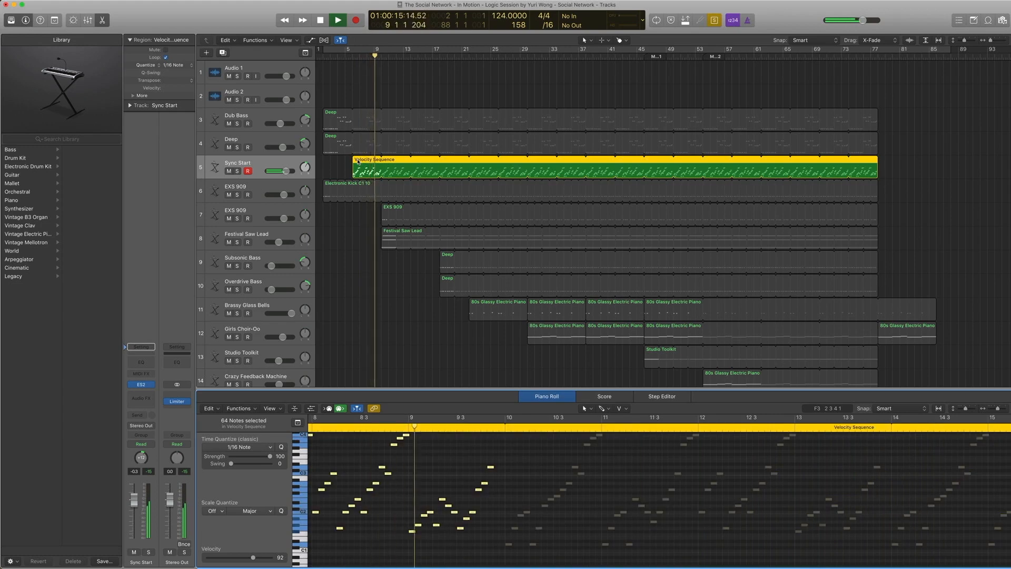
key(space)
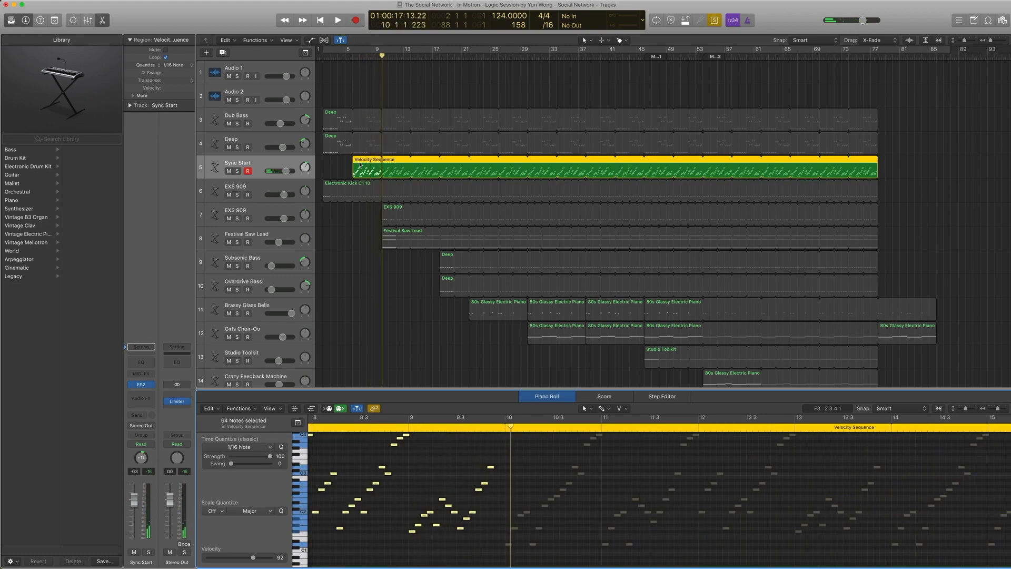
scroll(378, 368, left, 1)
scroll(379, 374, down, 1)
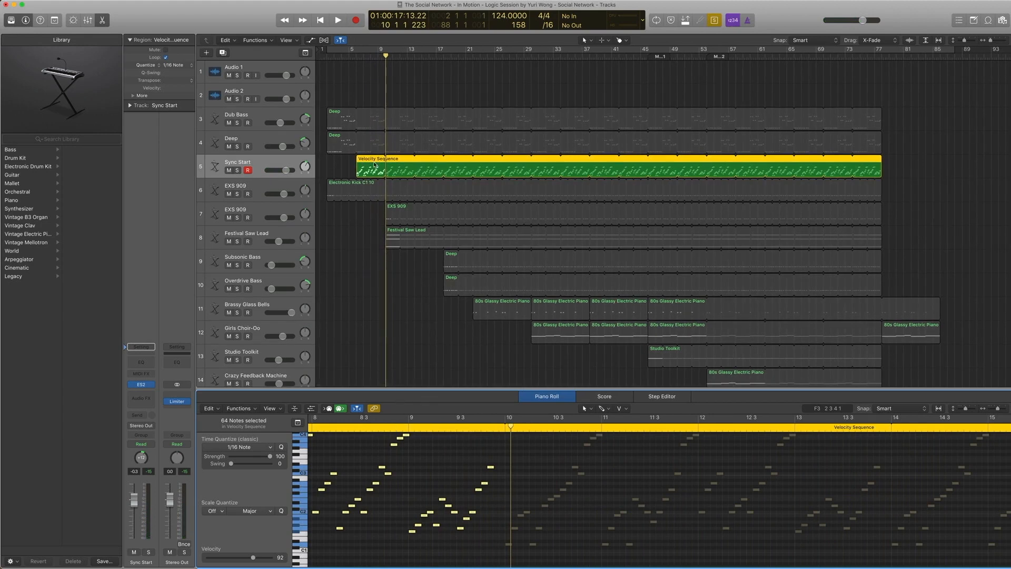
scroll(373, 273, left, 1)
Open the Sync Start track's ES2 synth, look up its Sync Start preset under Tutorial Settings, and close the synth
click(275, 162)
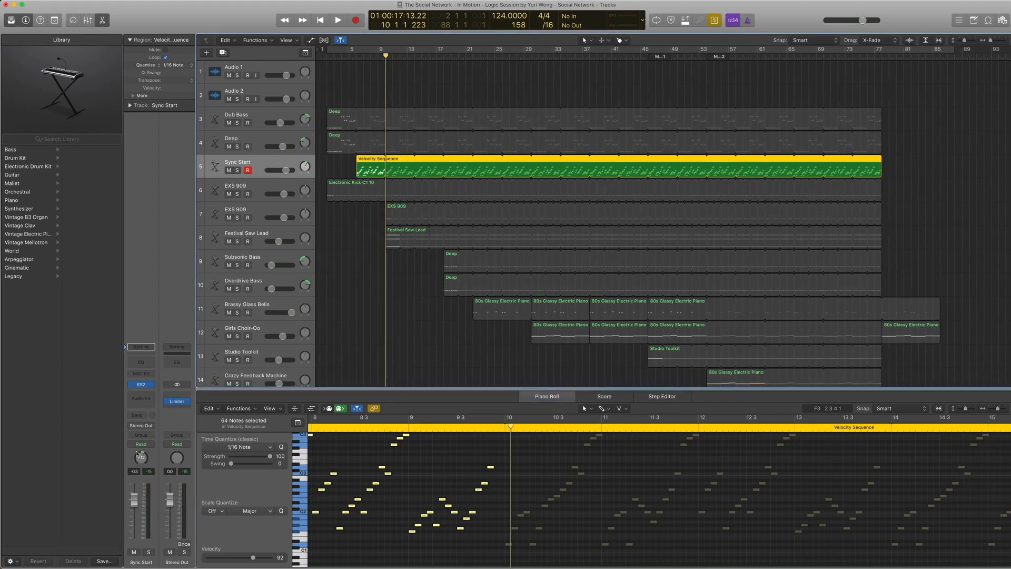
click(141, 386)
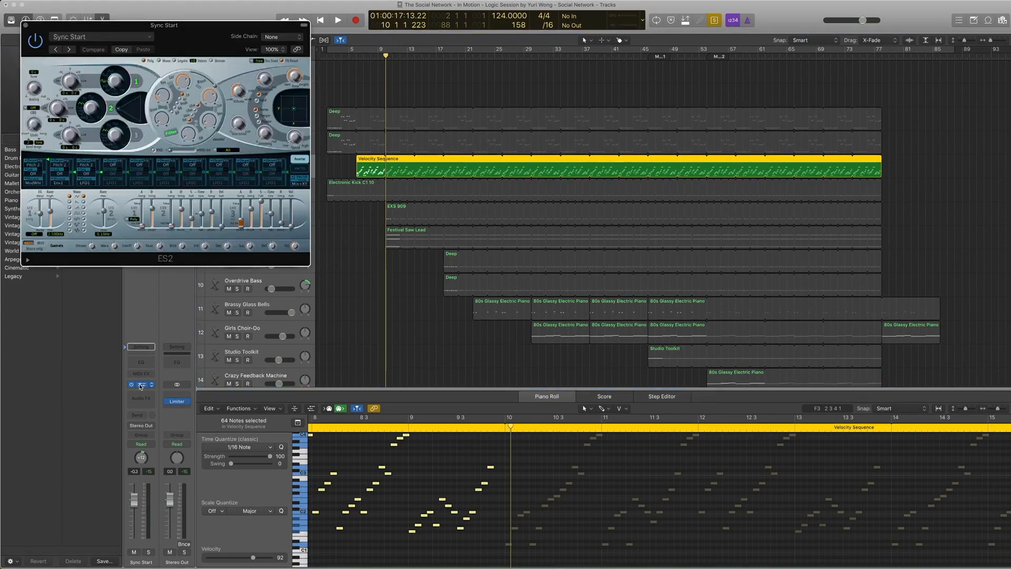
drag(45, 27, 75, 81)
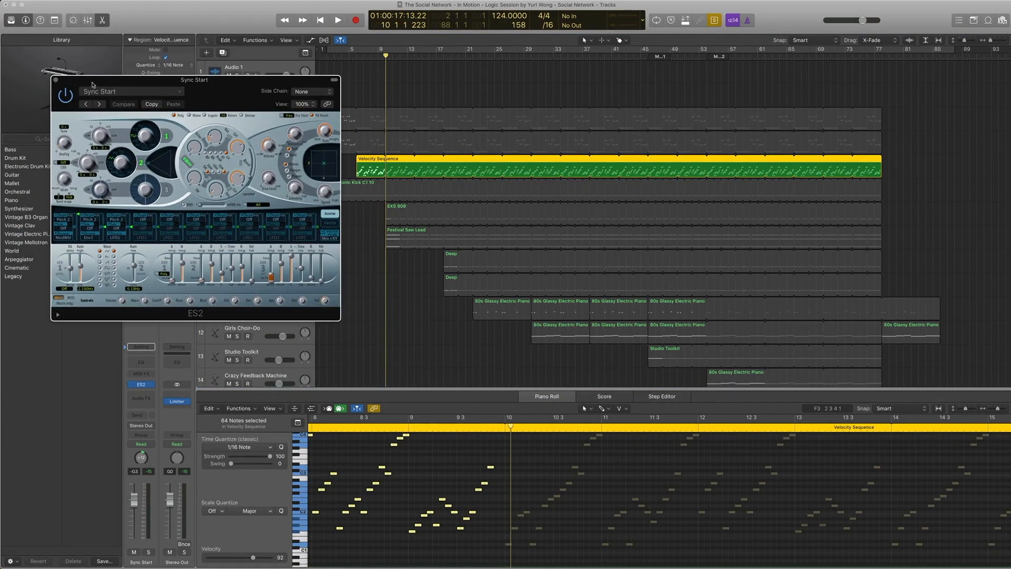
click(120, 92)
mouse_move(145, 275)
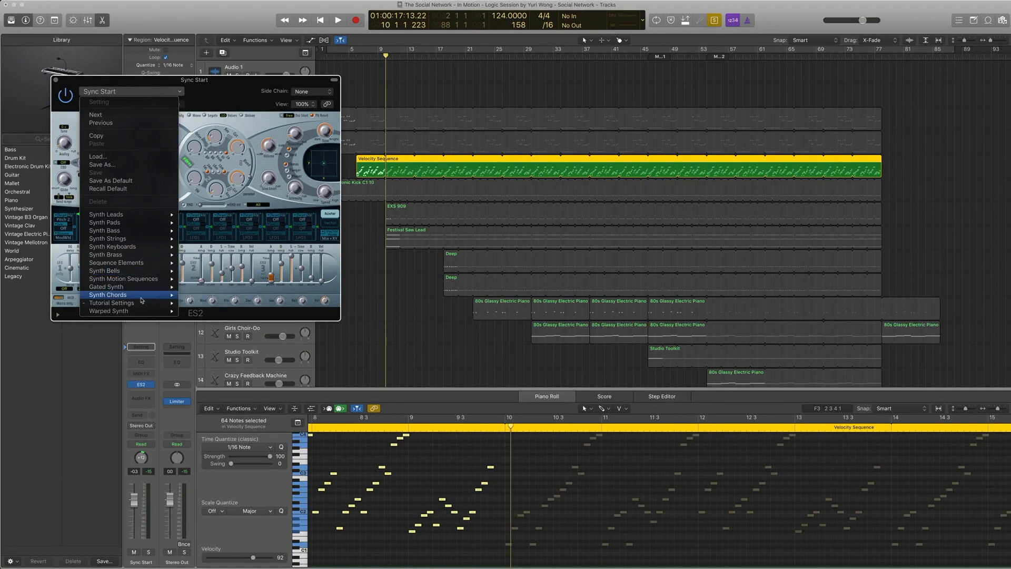
mouse_move(141, 304)
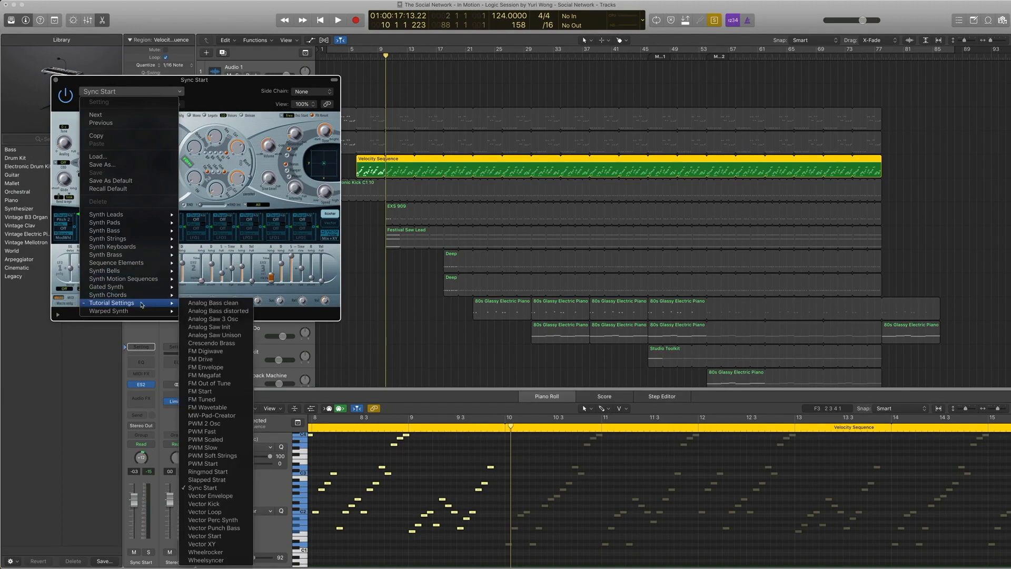
click(220, 90)
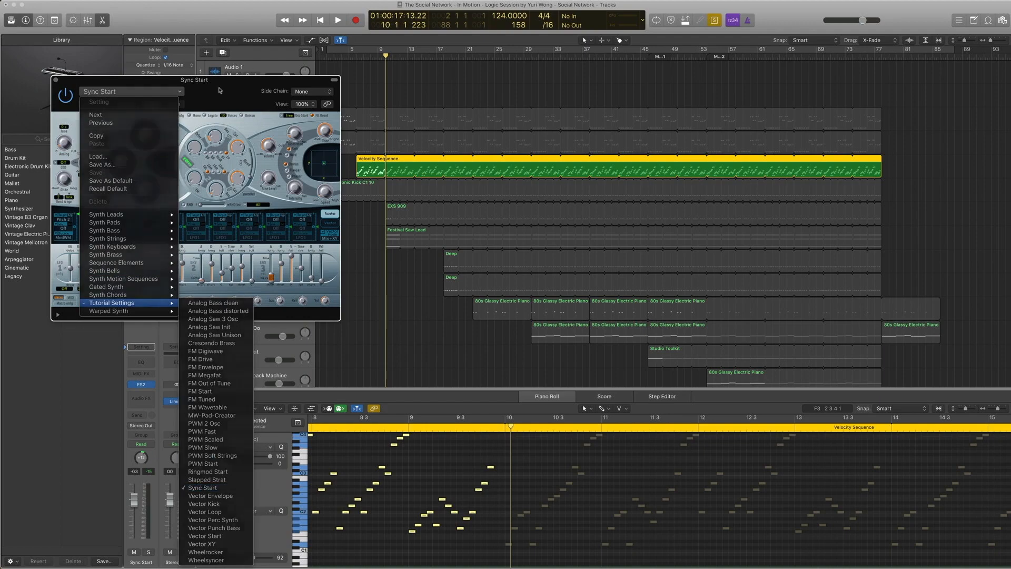
click(56, 80)
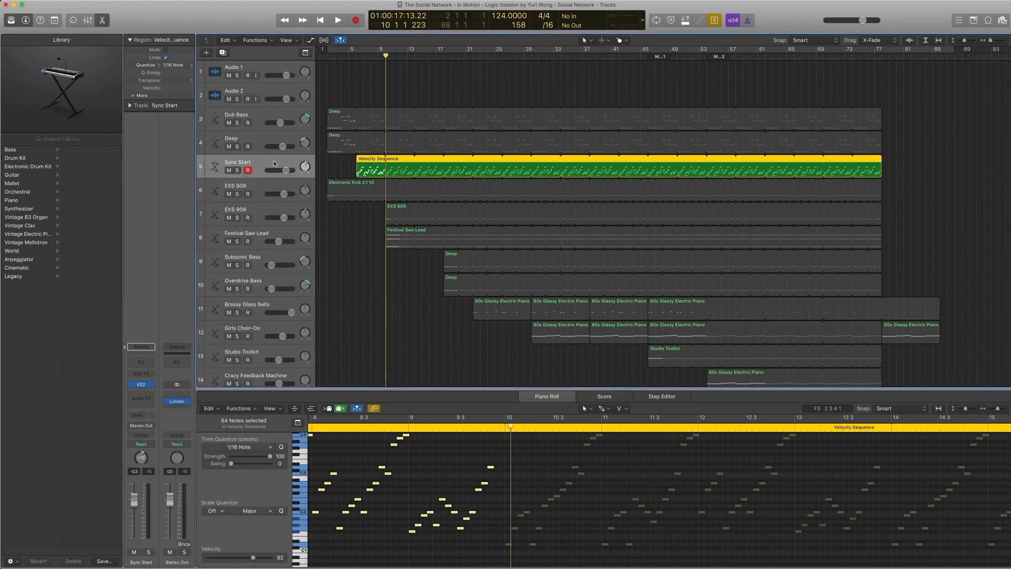
Return the playhead to bar 6, replay the Sync Start track's Velocity Sequence region in solo, and unsolo it
key(comma)
key(comma)
key(comma)
key(comma)
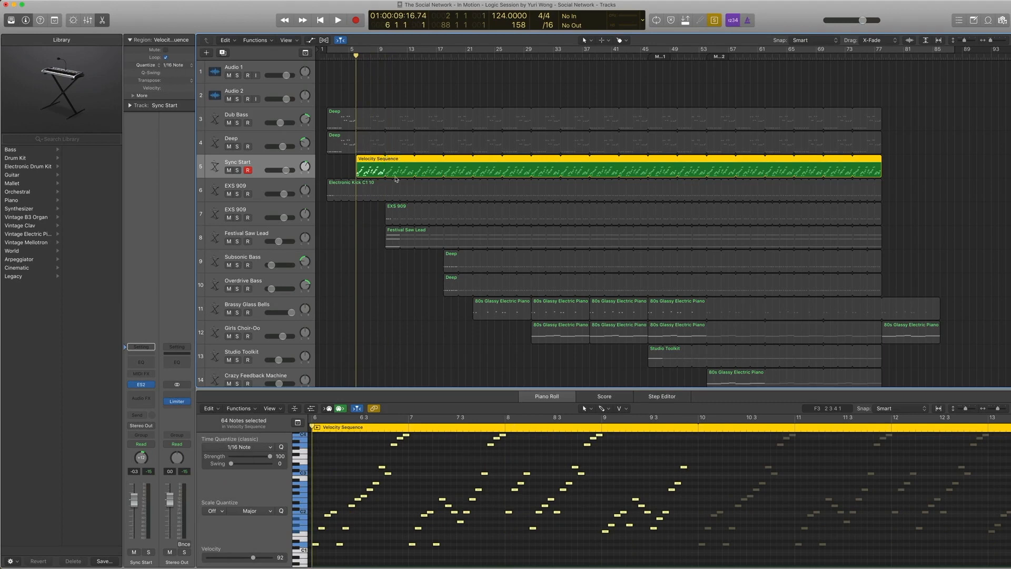
key(space)
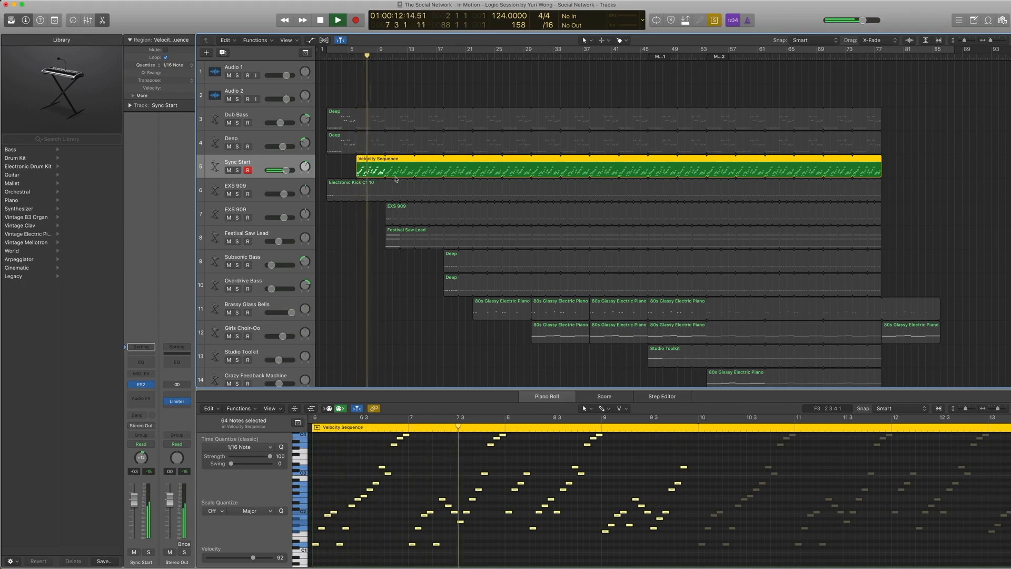
key(space)
key(super+a)
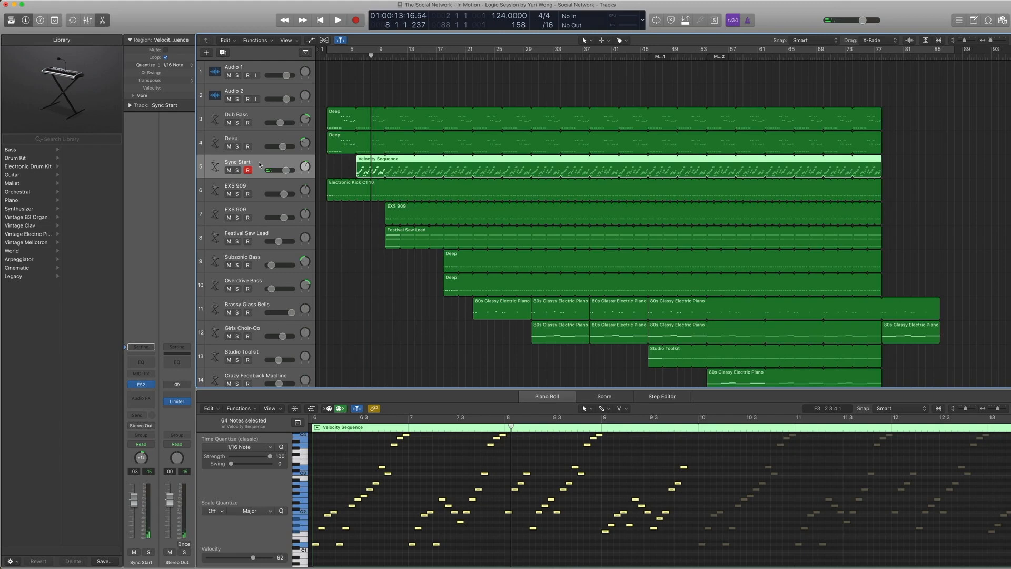
Select the lower EXS 909 track, hide the note editor, and solo its region at bar 10, undoing any accidental loop change
click(256, 213)
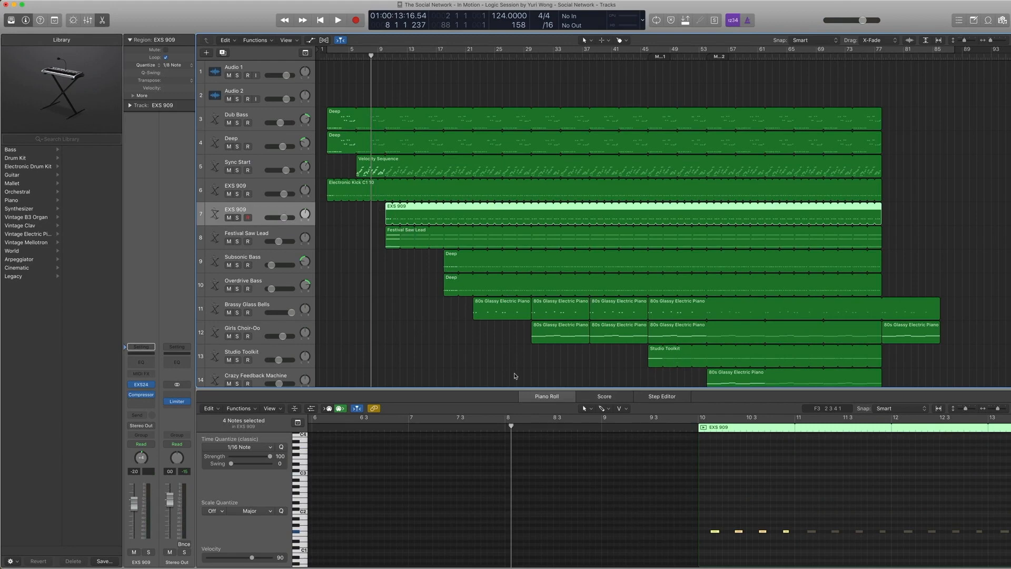
key(e)
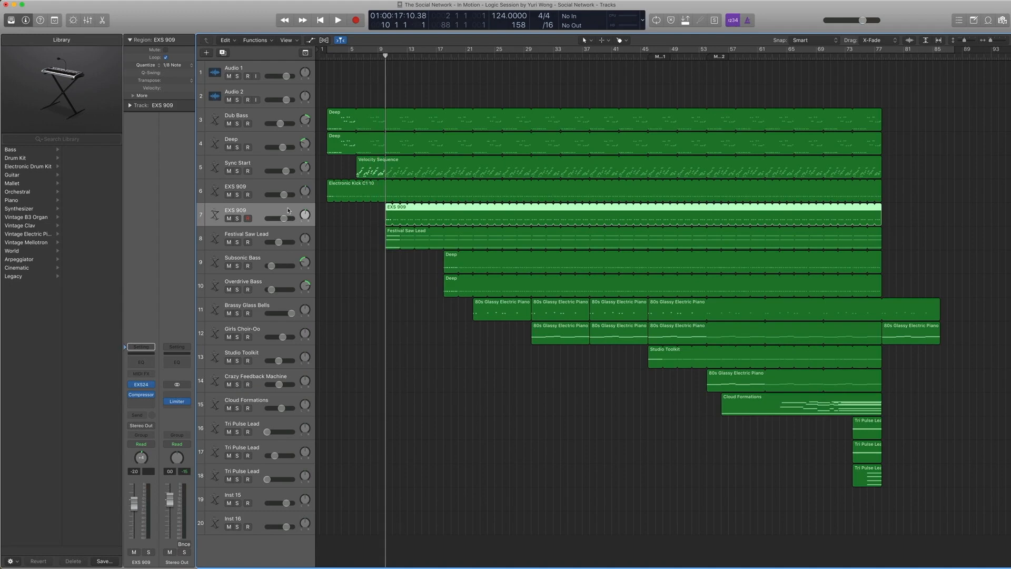
click(264, 191)
click(263, 207)
click(347, 213)
click(391, 213)
key(ctrl+s)
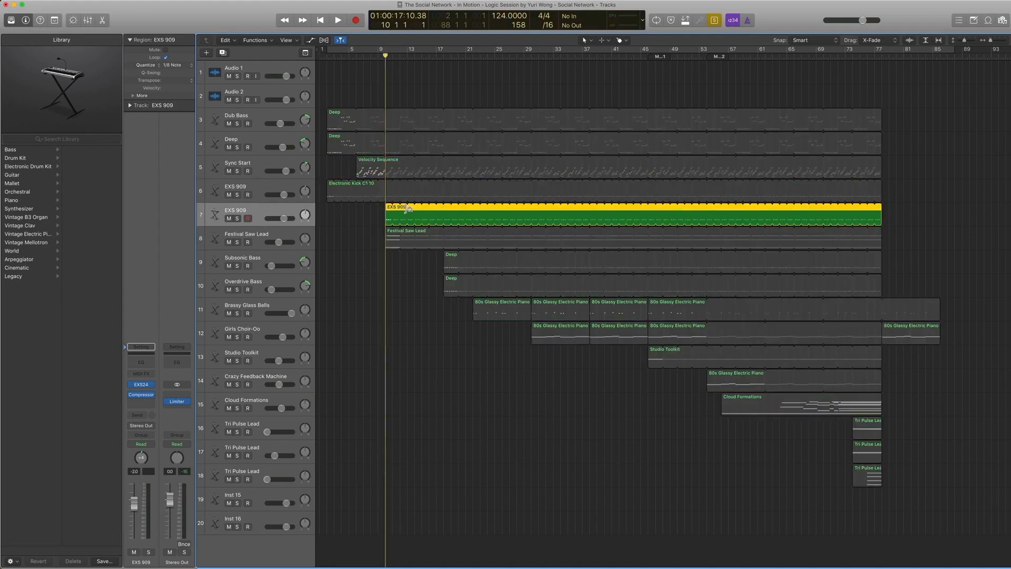
click(407, 209)
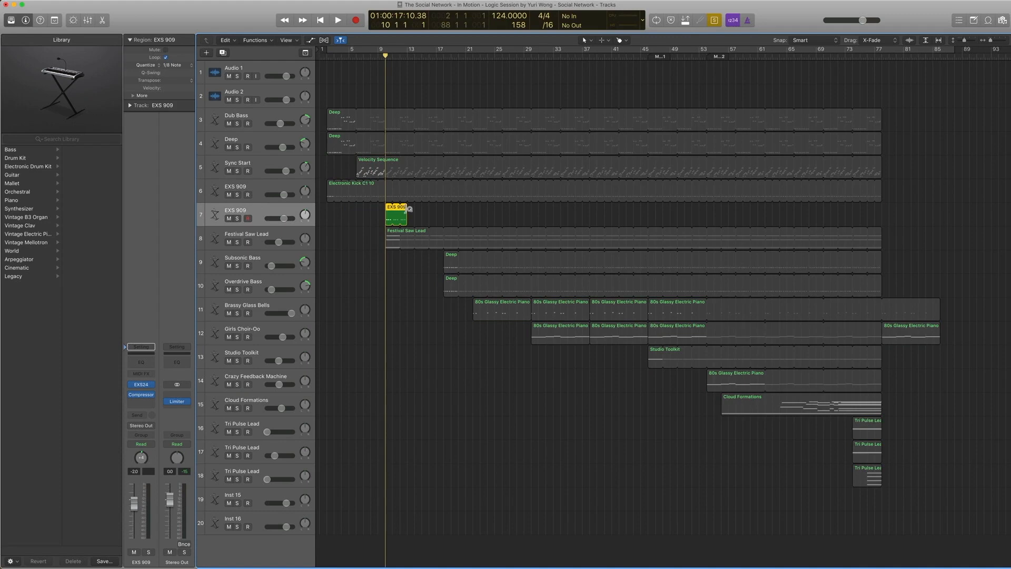
key(super+z)
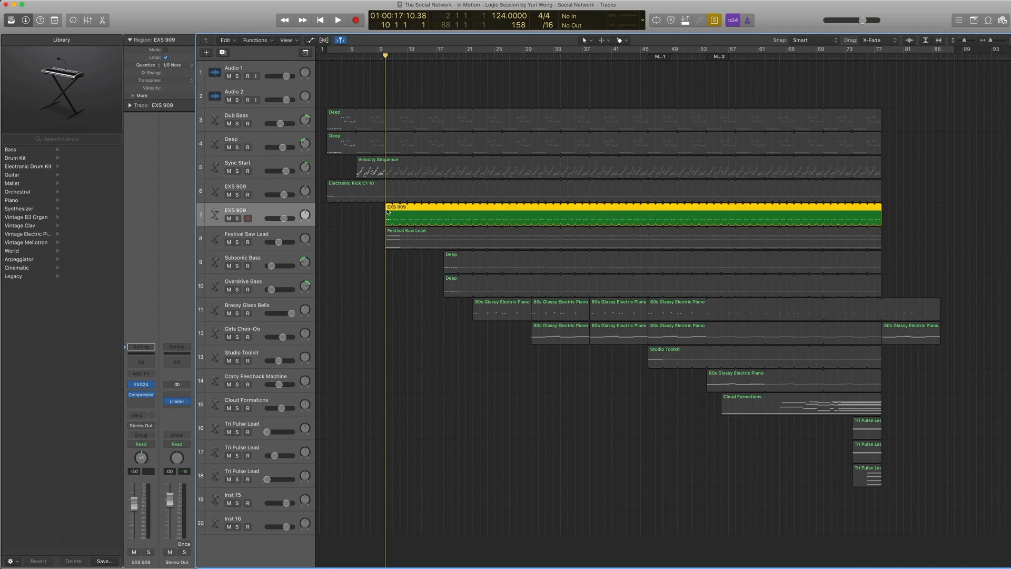
Open the EXS 909 region's notes, play it in solo from bar 10, compare it with the Electronic Kick region, and unsolo
double_click(388, 212)
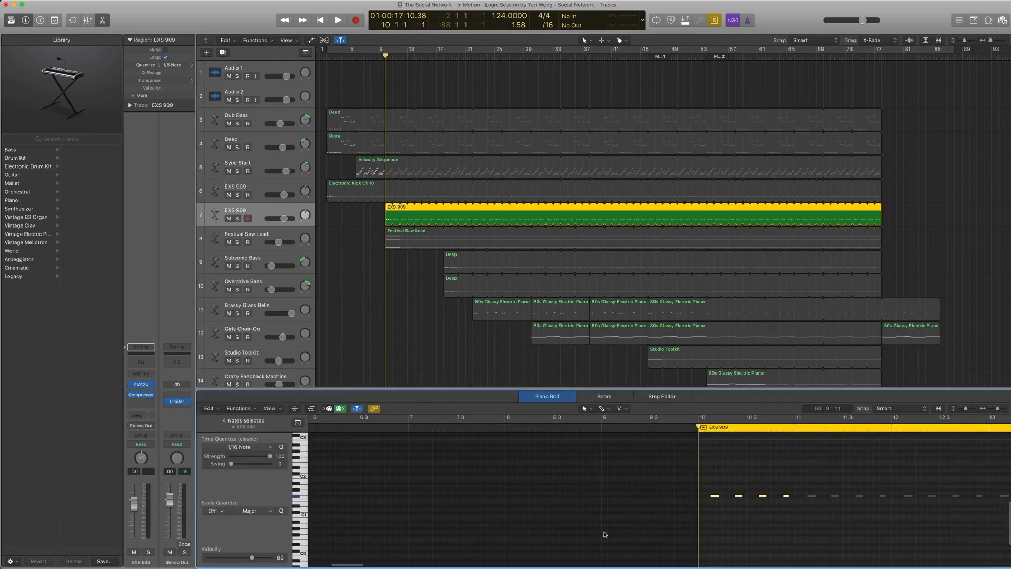
scroll(628, 486, right, 5)
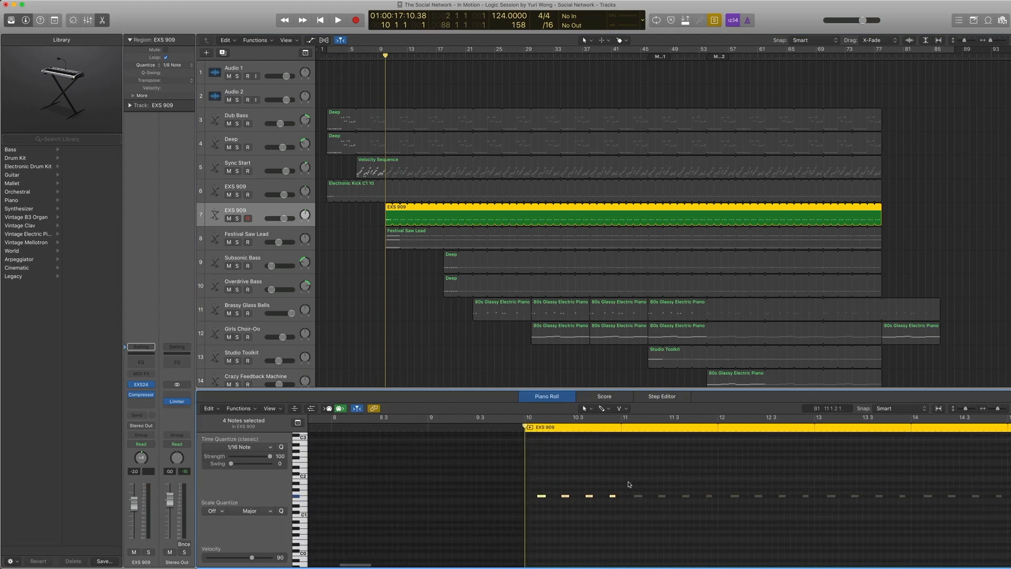
key(space)
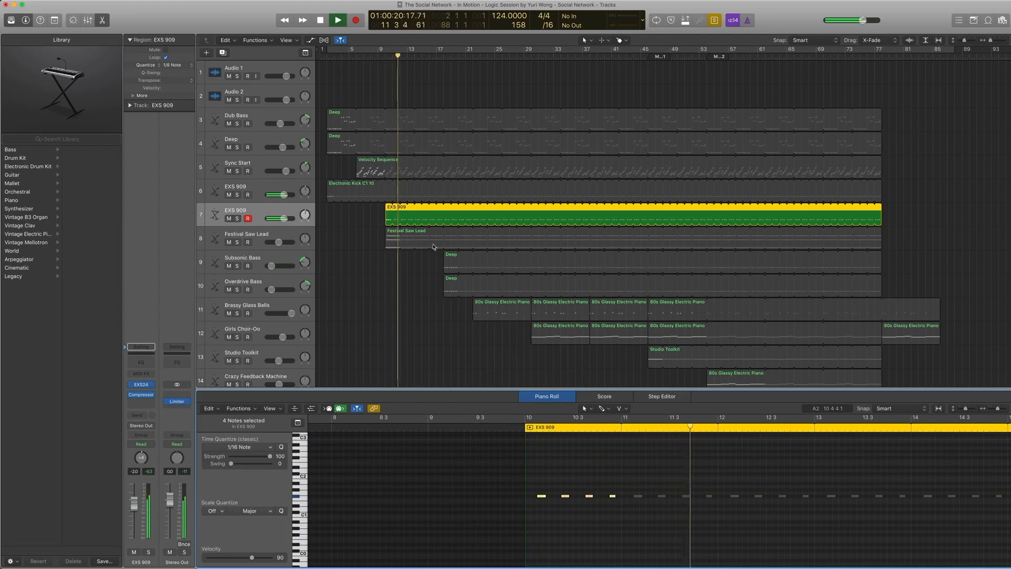
shift+click(381, 196)
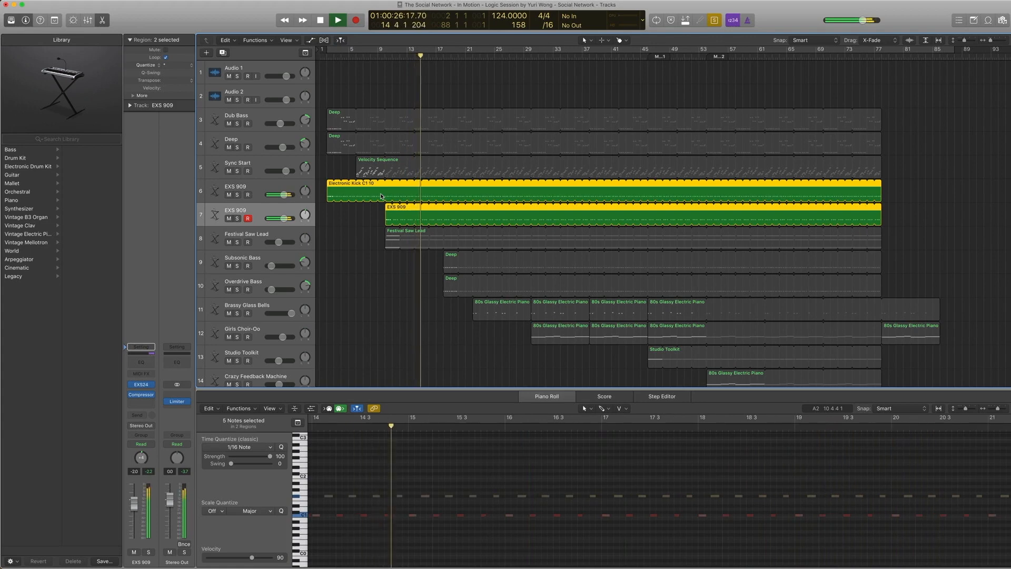
key(space)
key(ctrl+s)
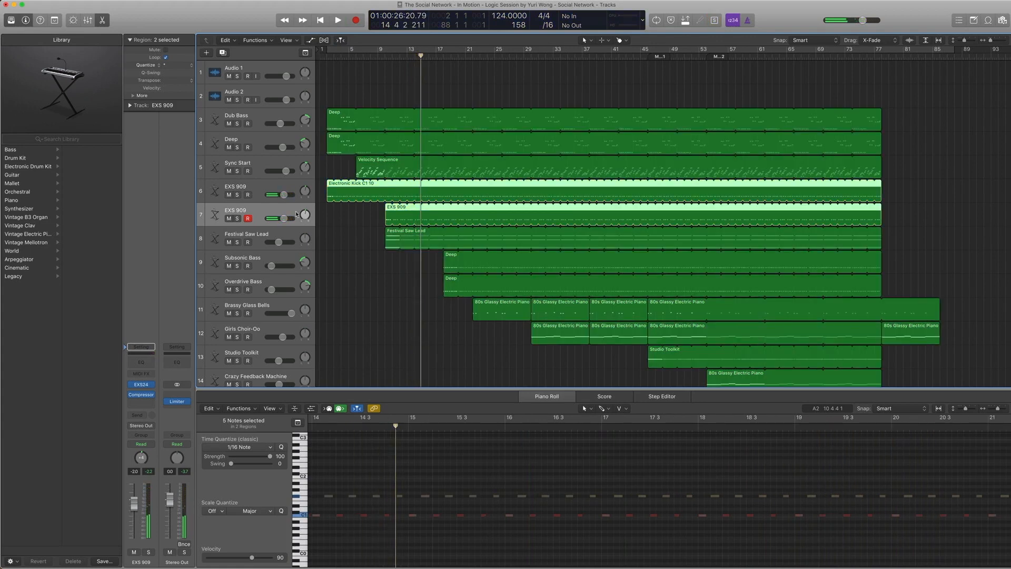
click(280, 209)
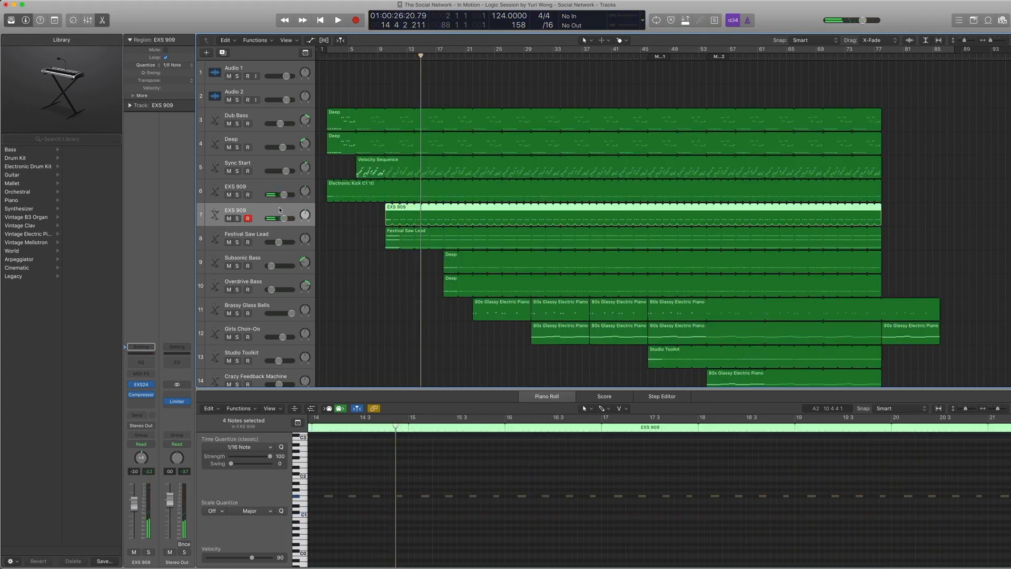
Select the Festival Saw Lead track, listen to its region in solo from bar 10, unsolo it and return to bar 10
click(272, 234)
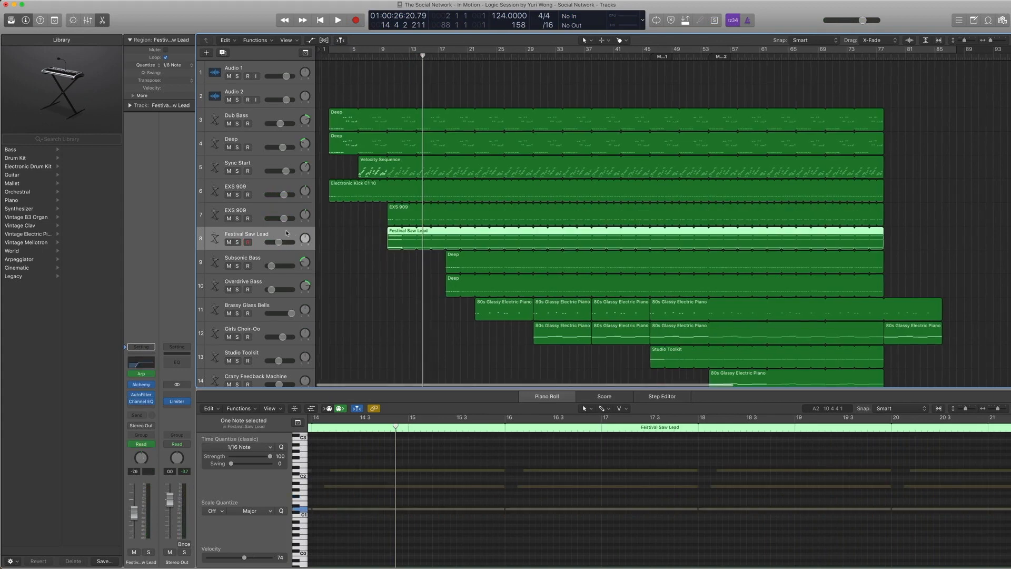
key(space)
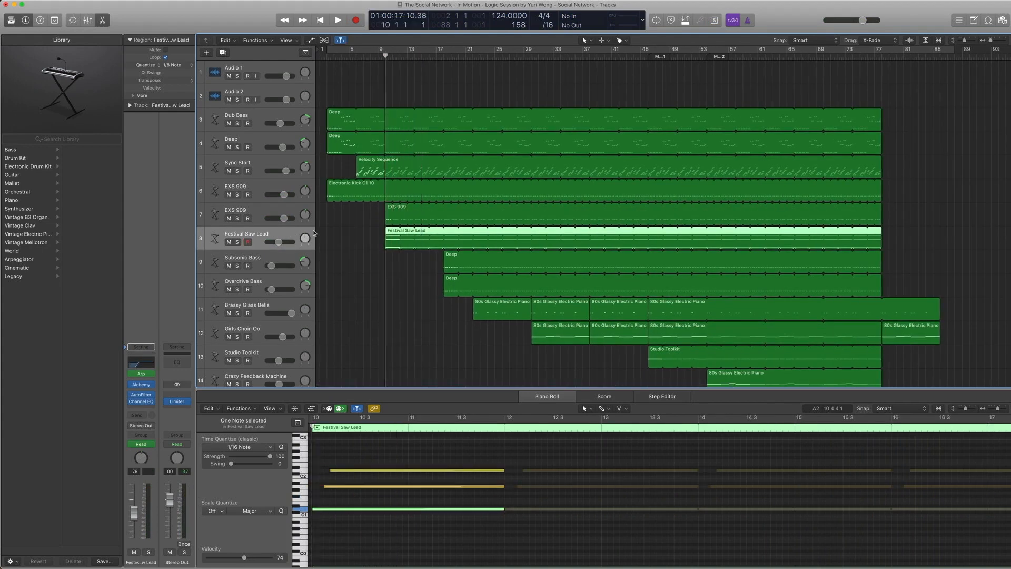
key(ctrl+s)
key(space)
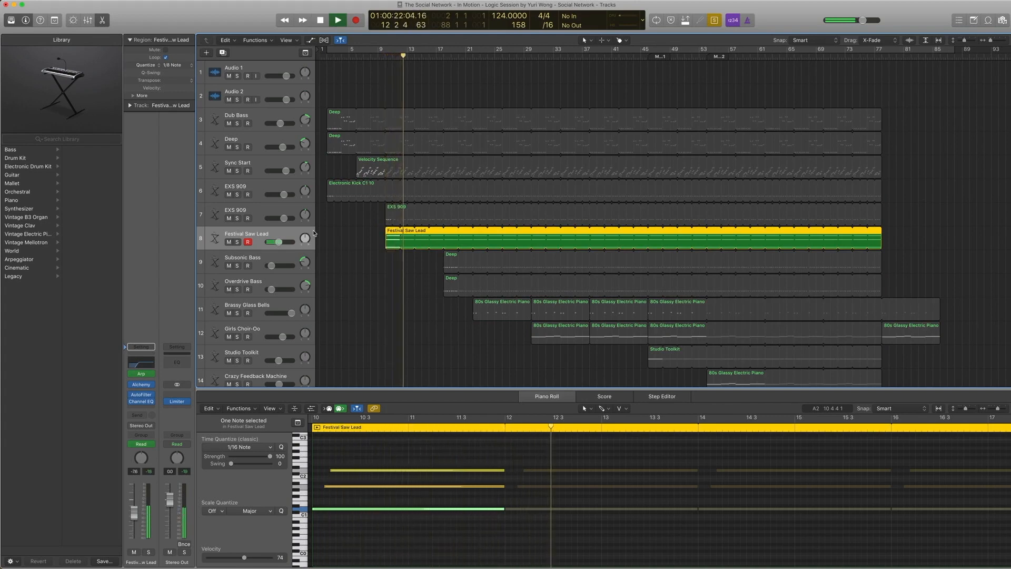
key(space)
key(super+a)
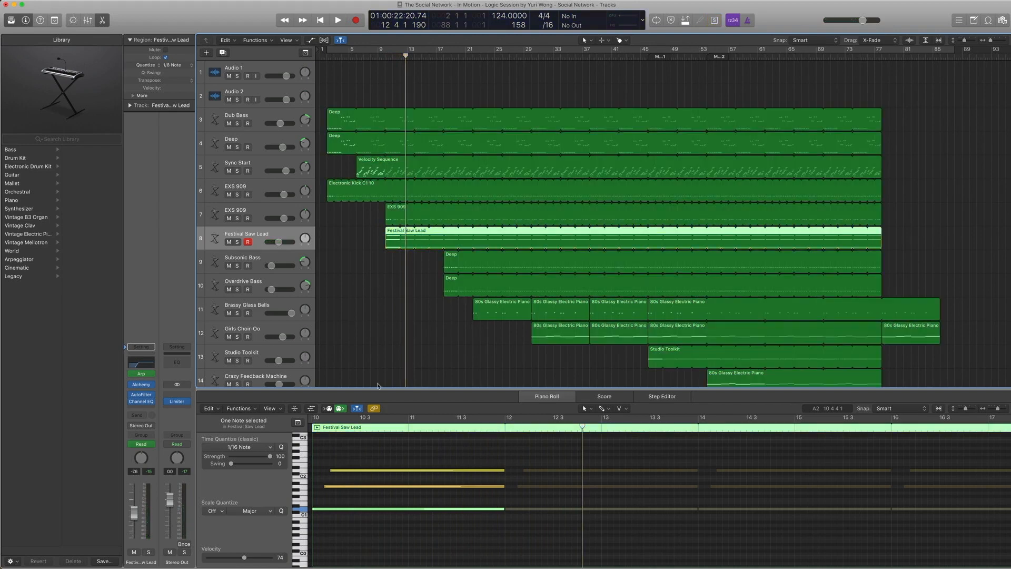
key(comma)
key(comma)
key(comma)
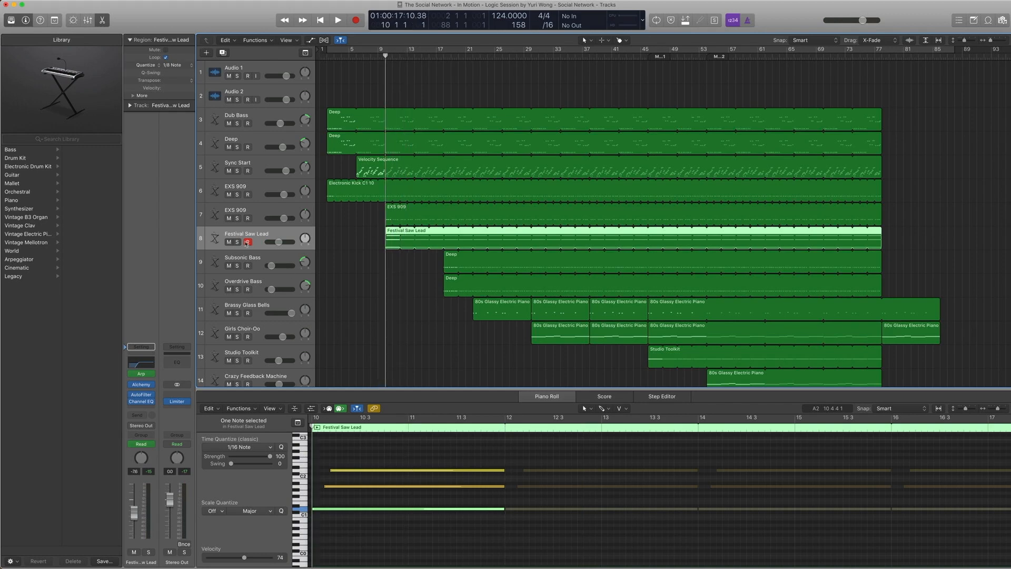
Inspect the Festival Saw Lead preset in the track's Alchemy synth and the settings of its Arpeggiator, closing each plug-in
click(152, 385)
click(161, 319)
click(142, 387)
drag(151, 55, 527, 168)
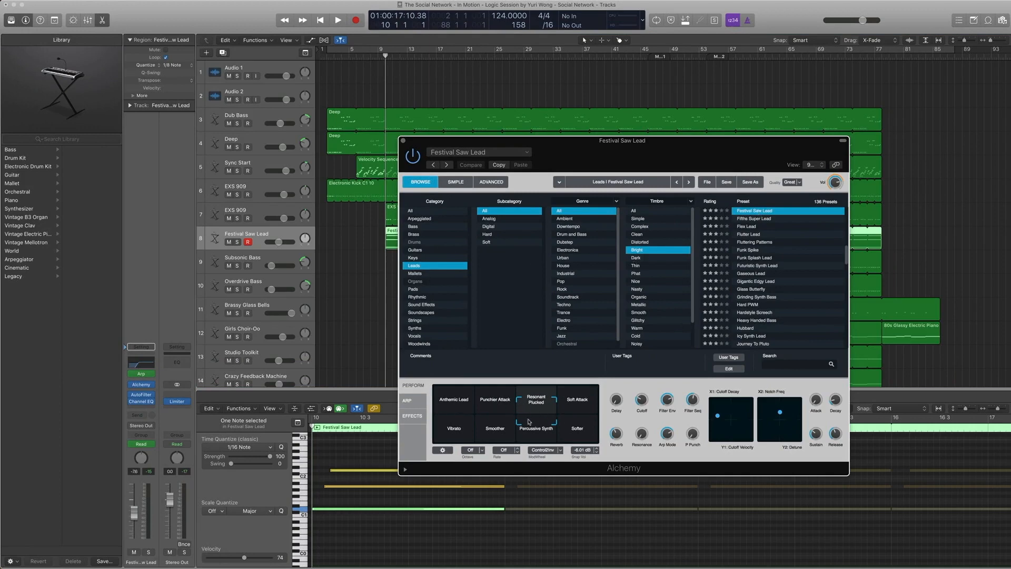
click(404, 141)
click(143, 376)
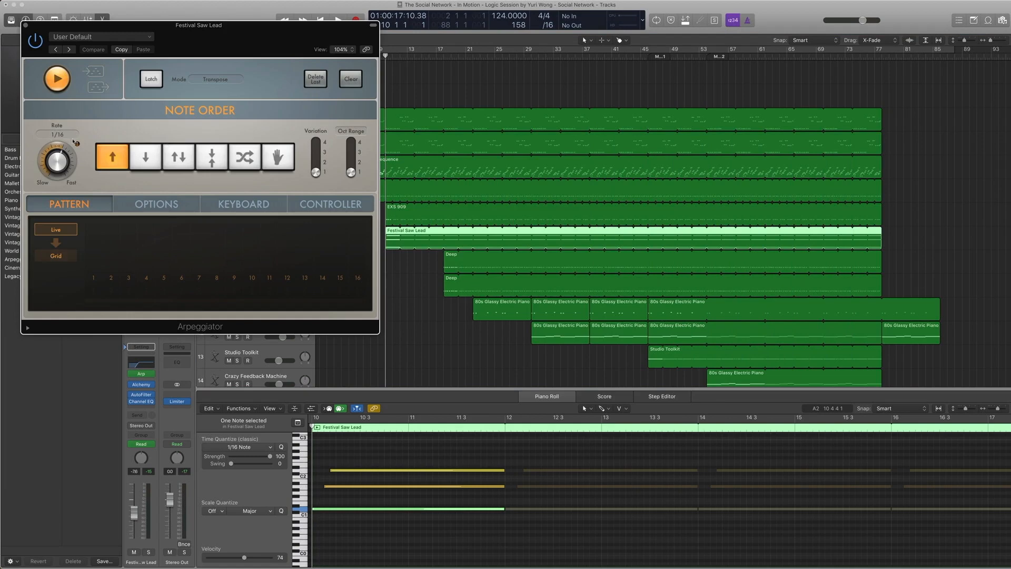
click(26, 25)
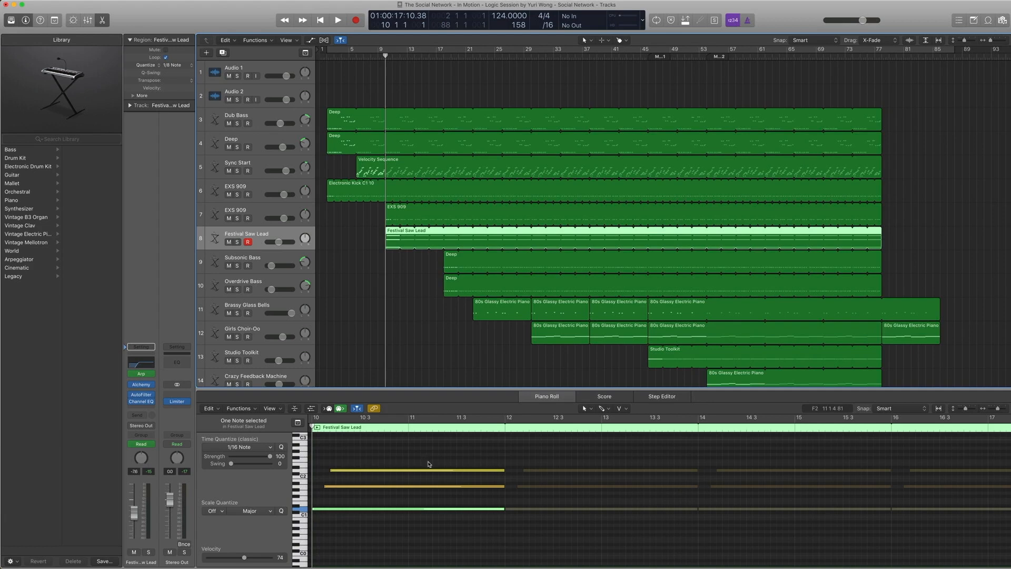
Look up the Festival Saw Lead track's AutoFilter preset, Always Rising Filter, and inspect its Channel EQ low cut, closing both plug-ins
mouse_move(141, 397)
click(141, 399)
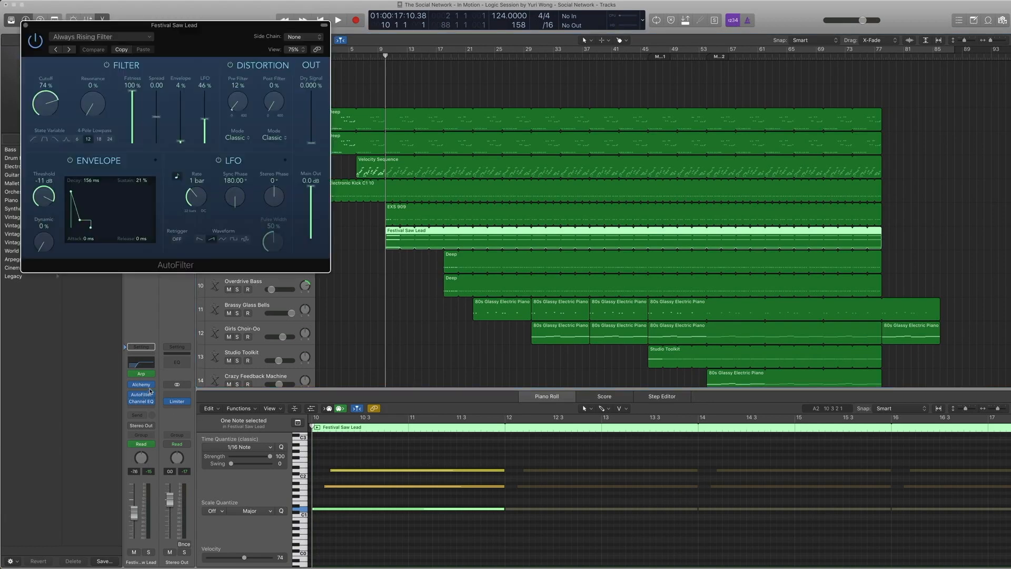
click(134, 38)
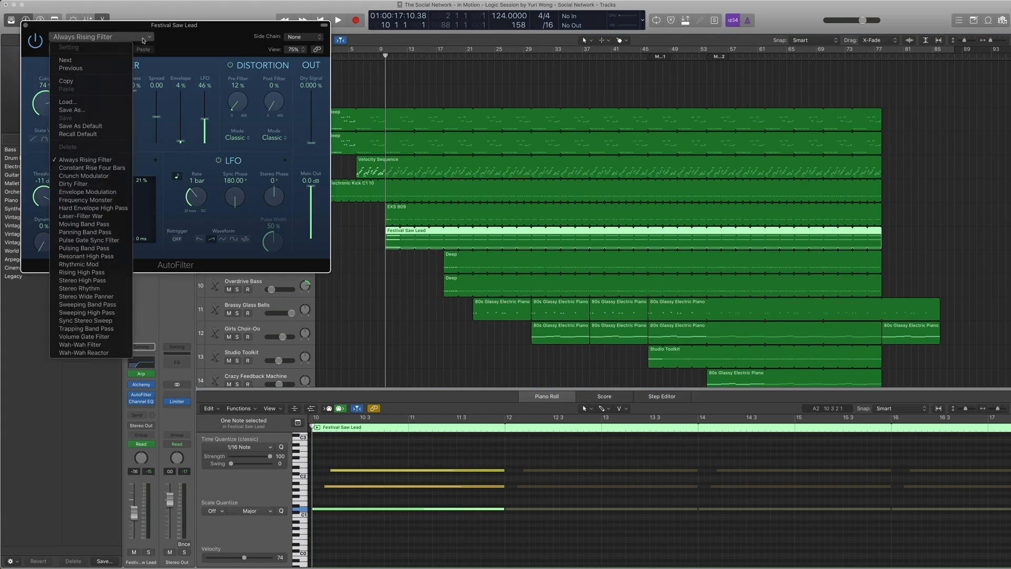
click(191, 61)
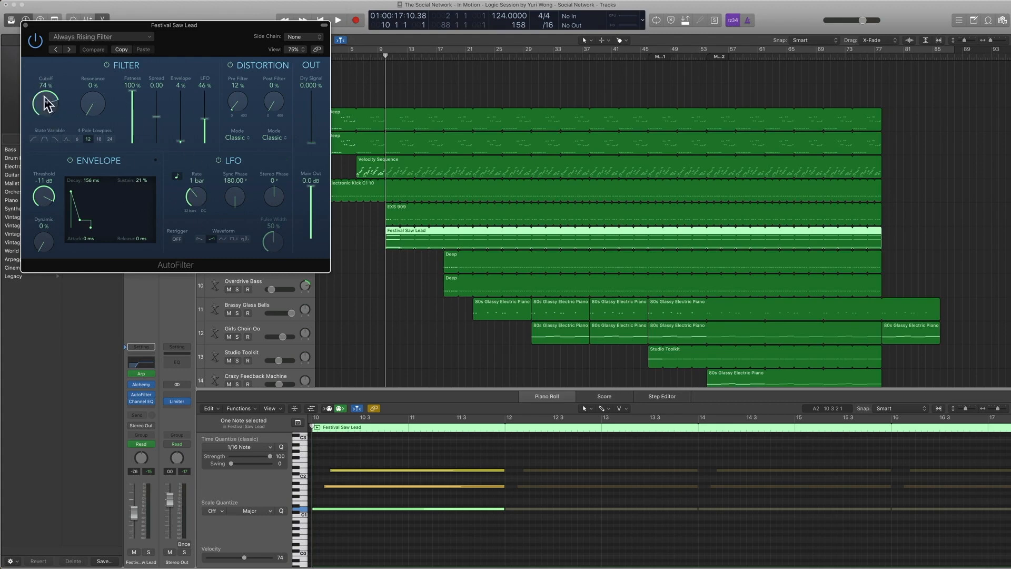
click(25, 26)
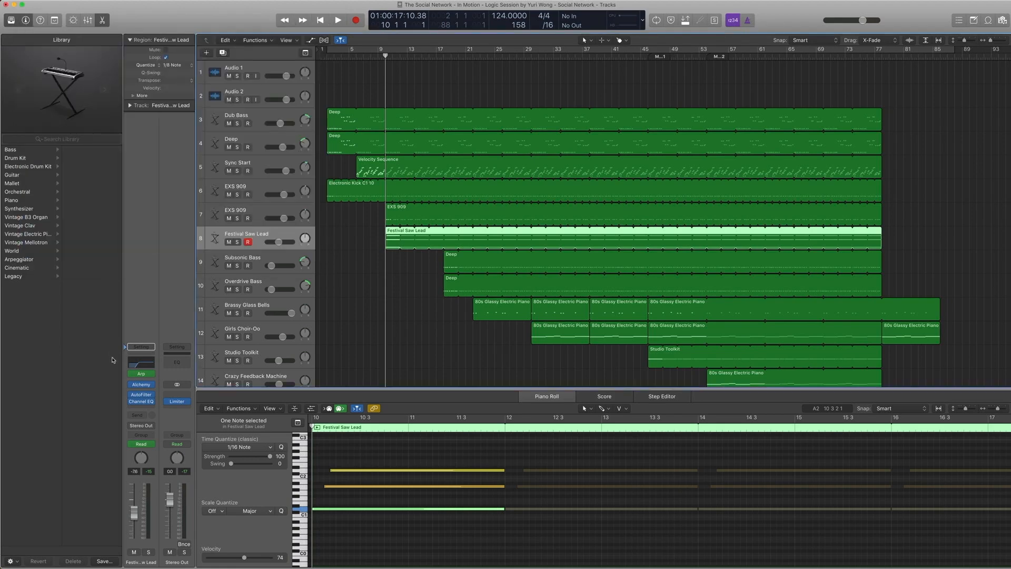
click(141, 402)
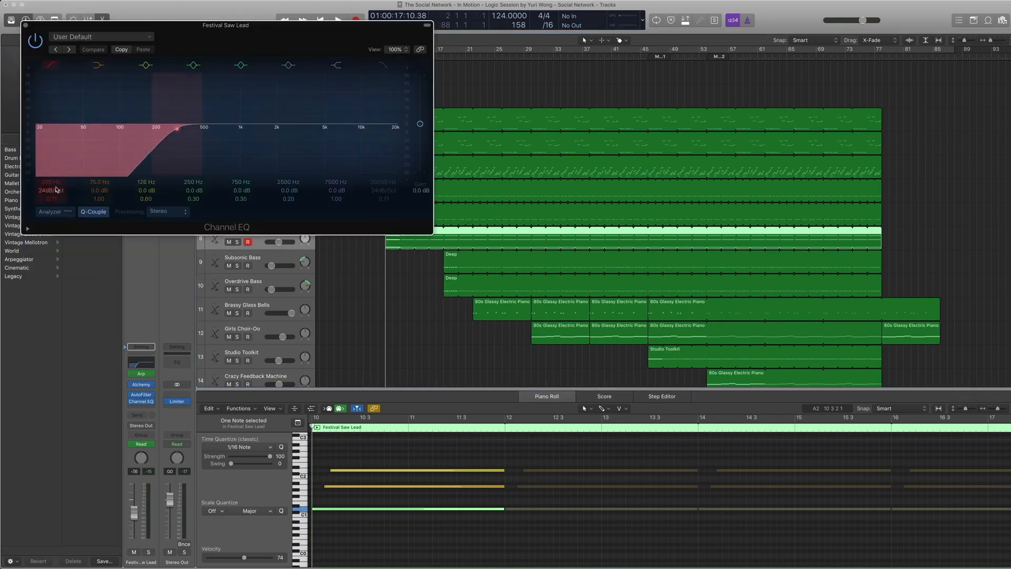
click(26, 27)
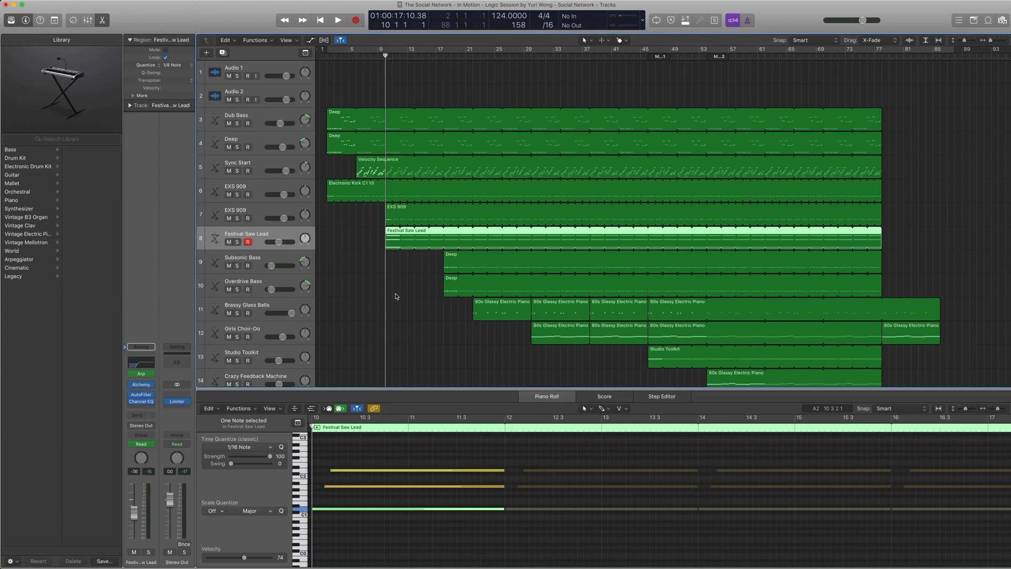
Replay the Festival Saw Lead region in solo from bar 10 to hear its effects, and unsolo it
key(ctrl+s)
key(space)
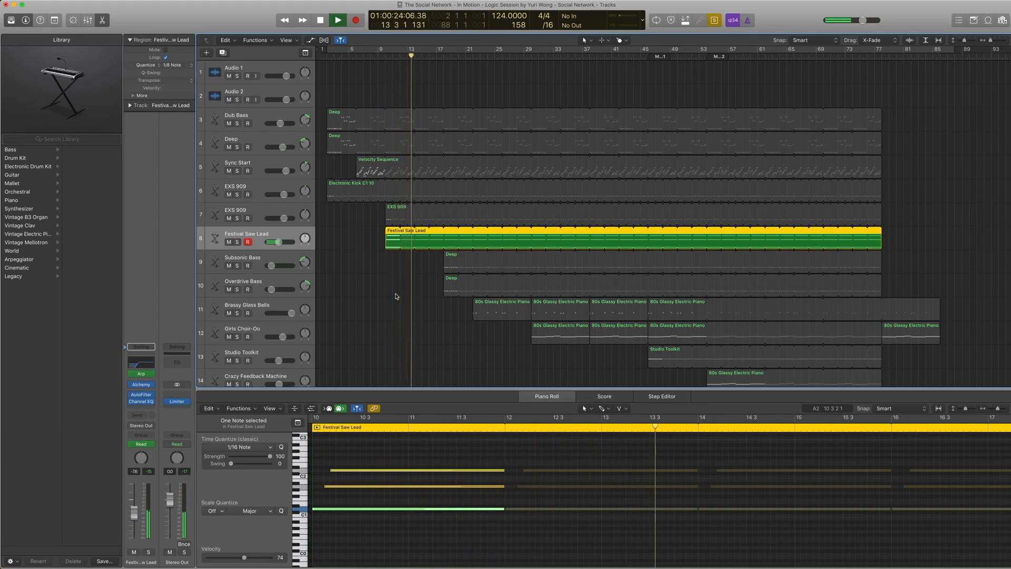
key(space)
key(super+a)
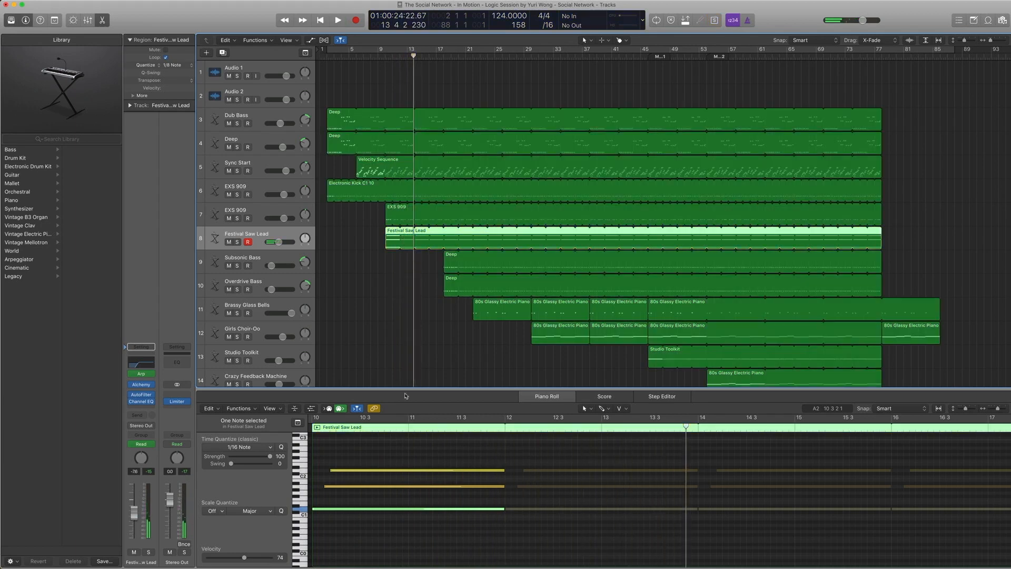
Hide the note editor and play all tracks together from bar 10
key(e)
key(comma)
key(comma)
key(comma)
key(comma)
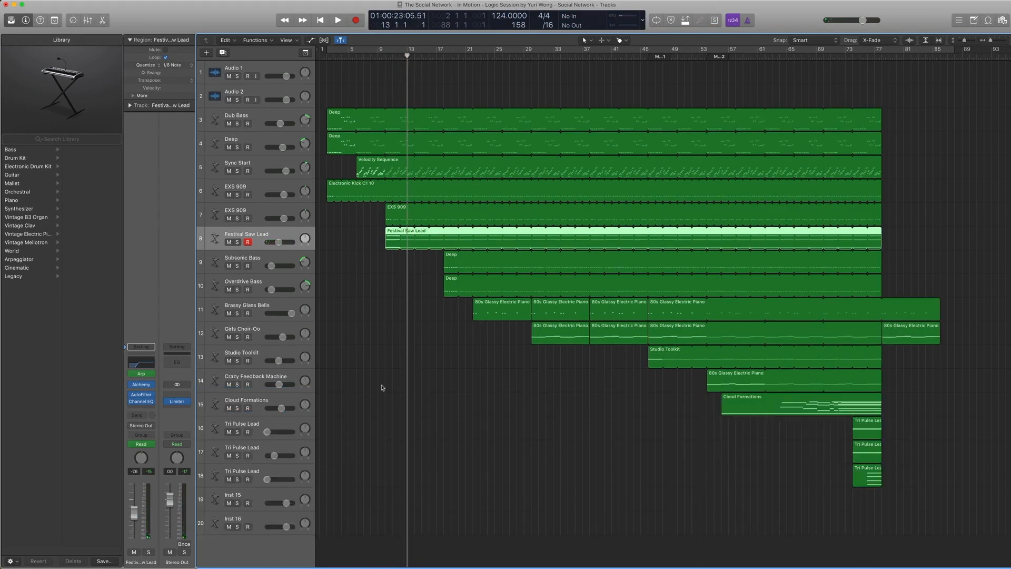
key(space)
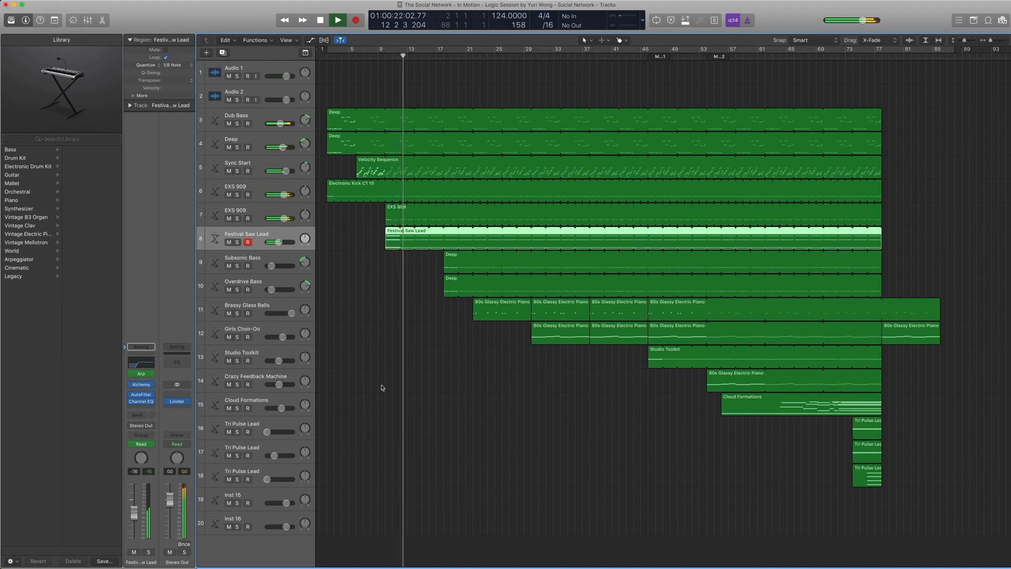
key(space)
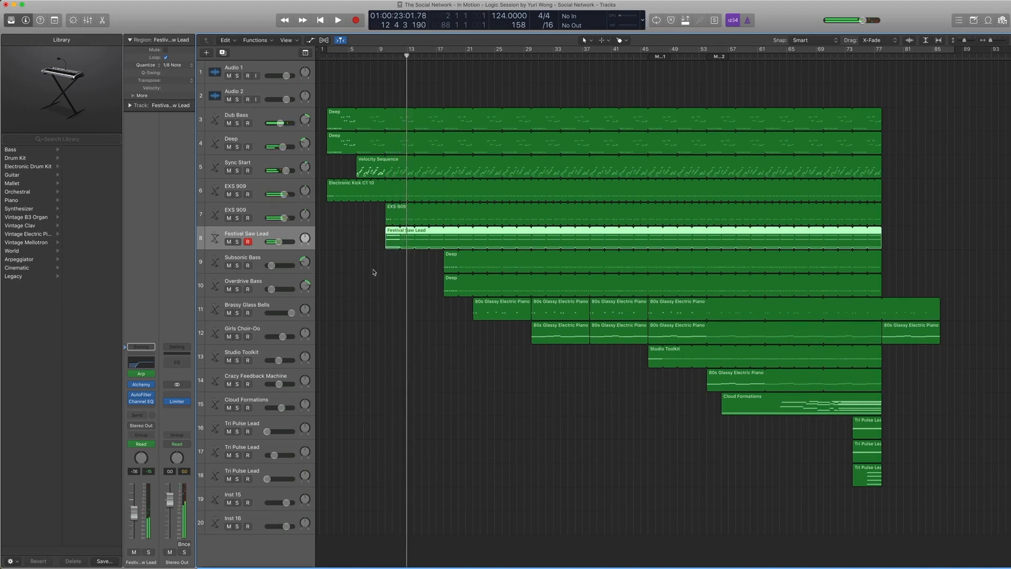
Select the Subsonic Bass track and move the playhead to bar 18 where its region begins
click(256, 260)
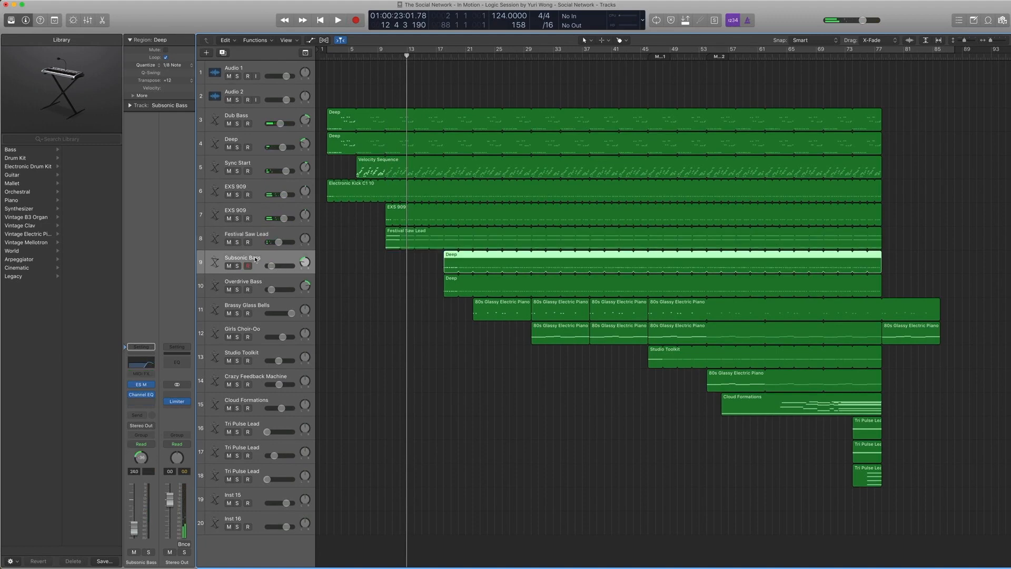
key(period)
key(period)
key(period)
key(period)
key(period)
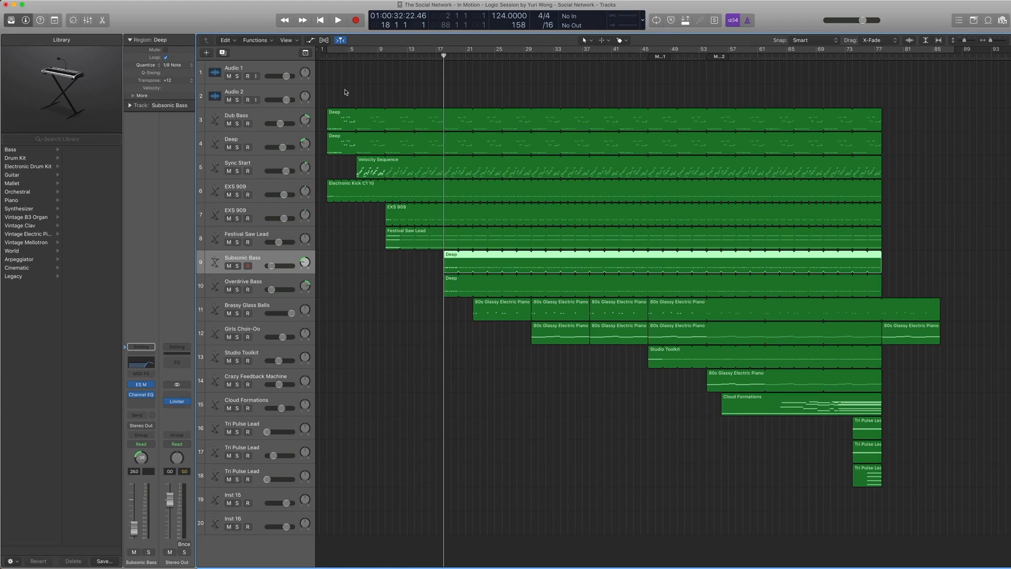
Play the Subsonic Bass and Overdrive Bass regions together in solo from bar 18, and unsolo them
drag(424, 270, 458, 291)
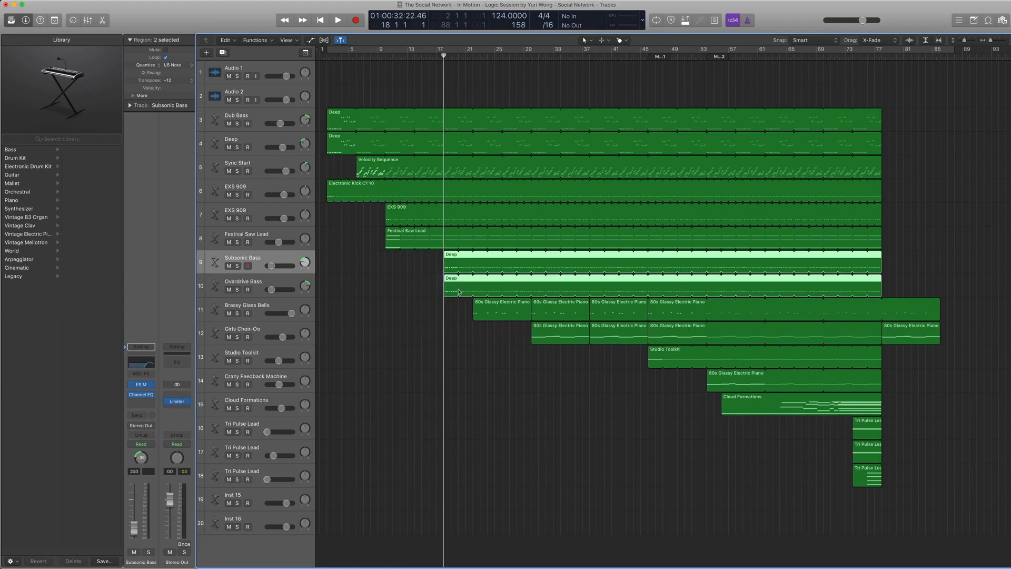
click(271, 257)
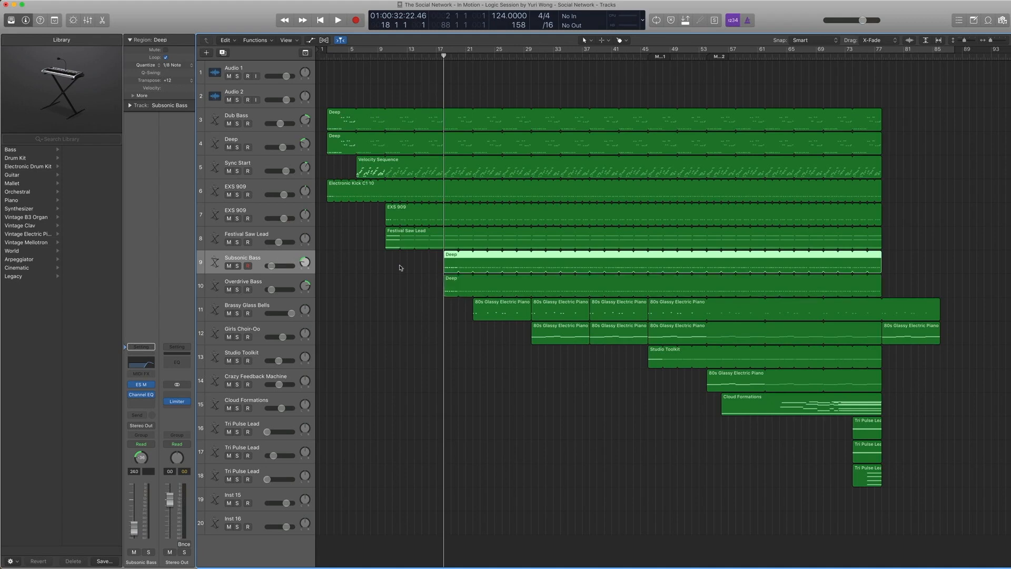
drag(400, 263, 460, 295)
key(ctrl+s)
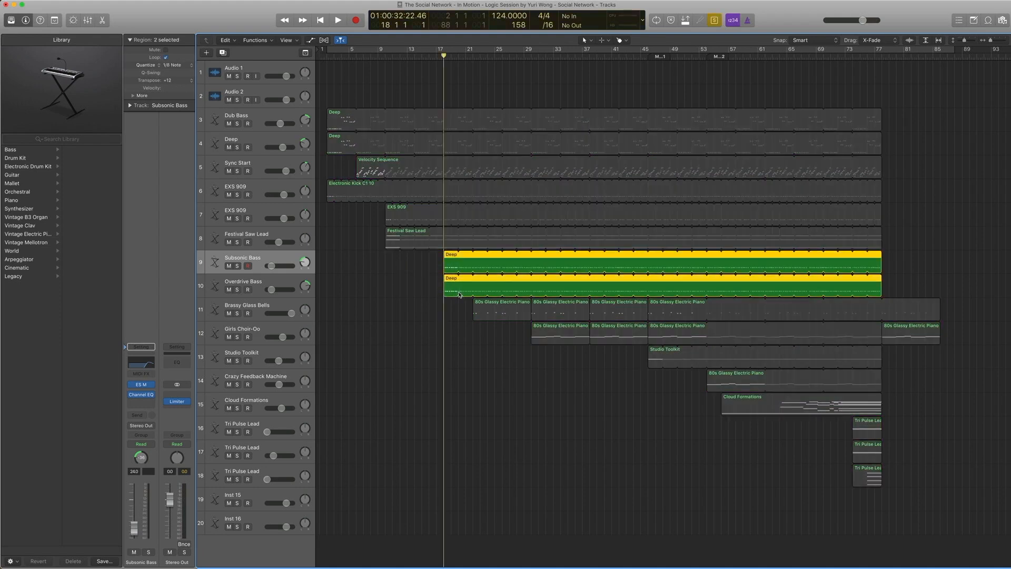
key(space)
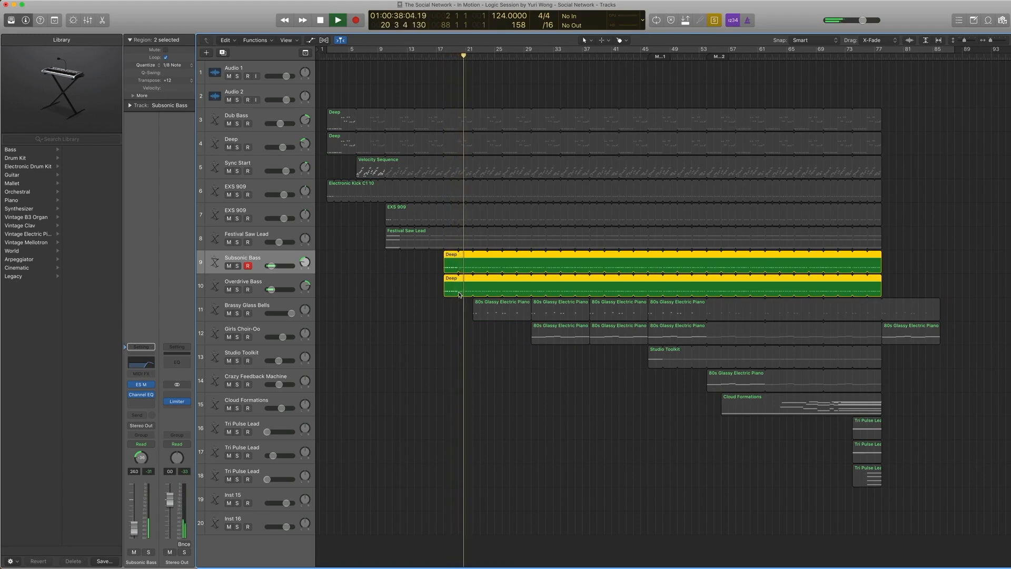
key(space)
key(ctrl+s)
Open the Subsonic Bass region in the Piano Roll to examine its notes, and hide the note editor
click(427, 268)
double_click(452, 264)
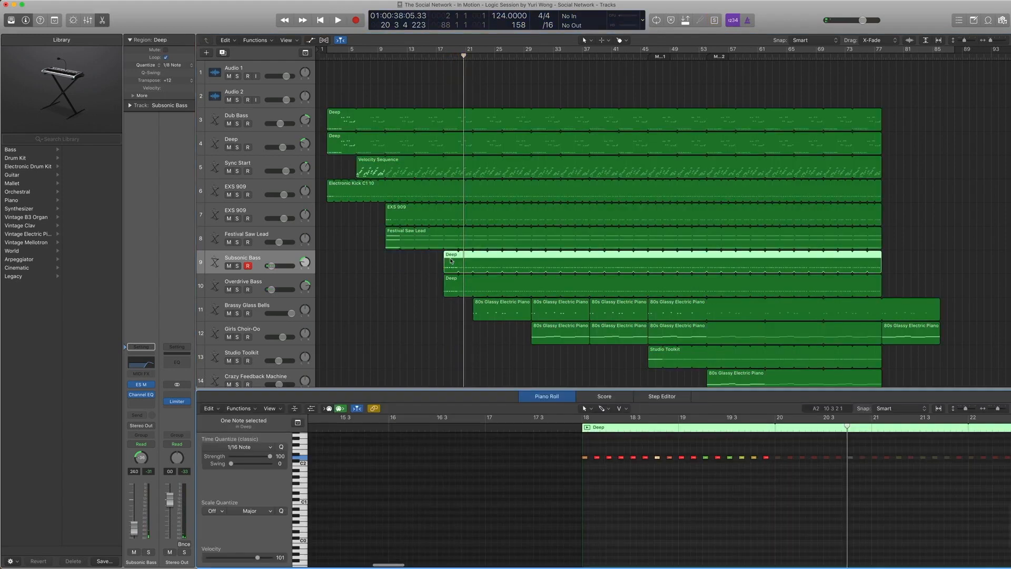
scroll(643, 501, up, 3)
scroll(647, 485, up, 1)
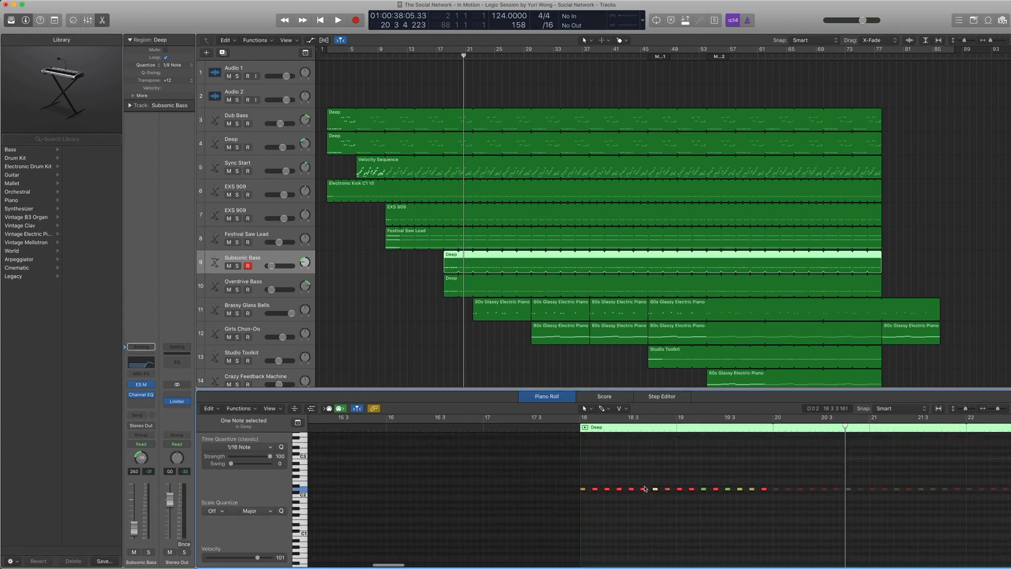
key(e)
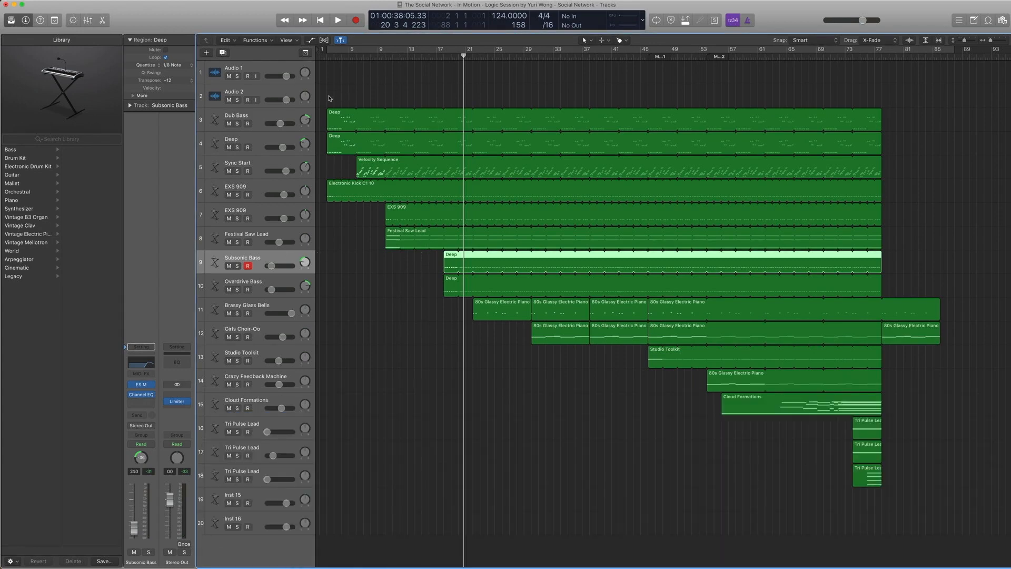
Solo the Dub Bass and Subsonic Bass regions together and play them around bar 18
click(337, 118)
shift+click(454, 266)
key(ctrl+s)
key(comma)
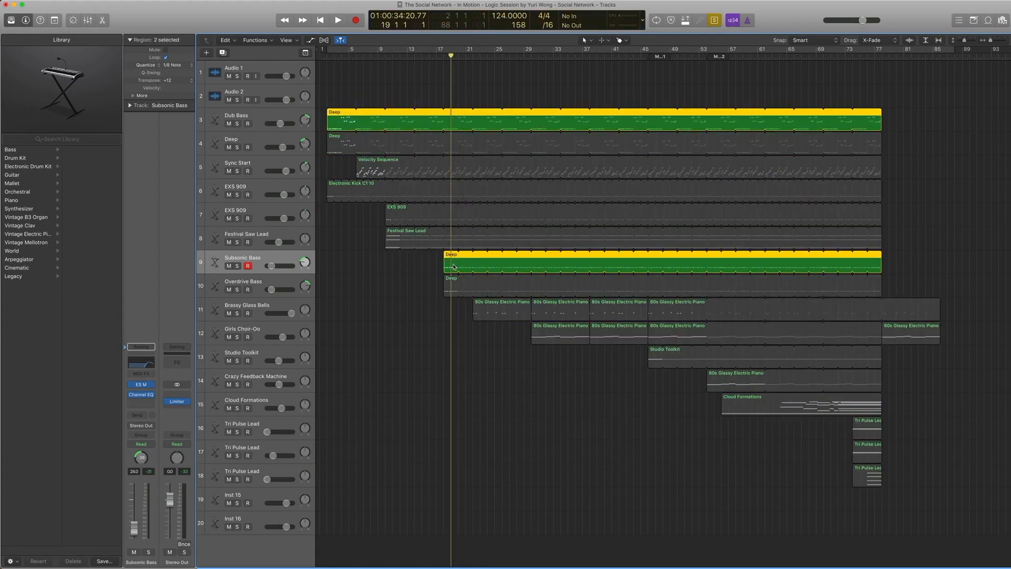
key(comma)
key(comma)
key(space)
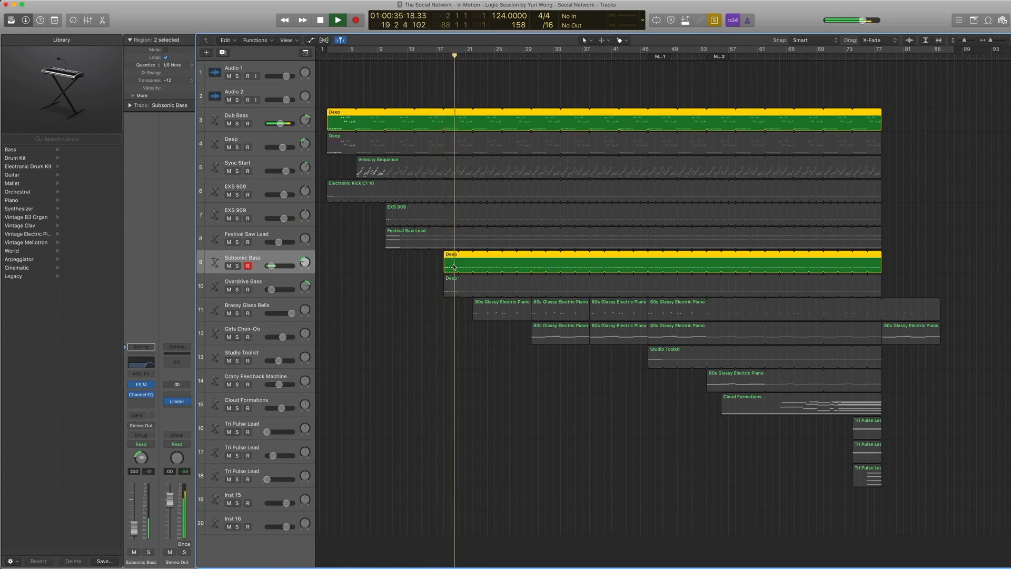
key(space)
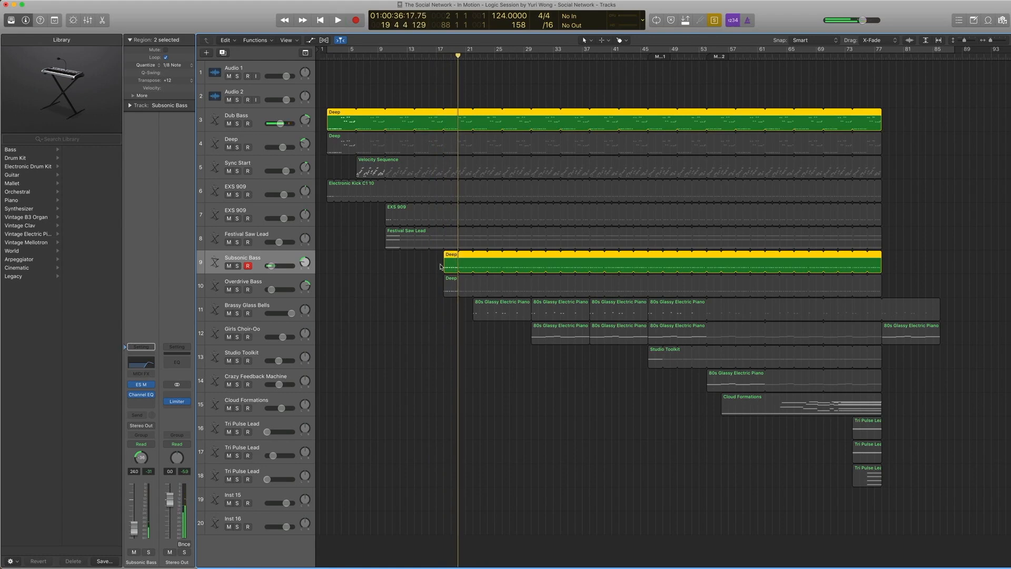
Play the Deep and Overdrive Bass regions together in solo from bar 16, and unsolo them
scroll(450, 265, down, 1)
scroll(456, 263, up, 1)
click(337, 143)
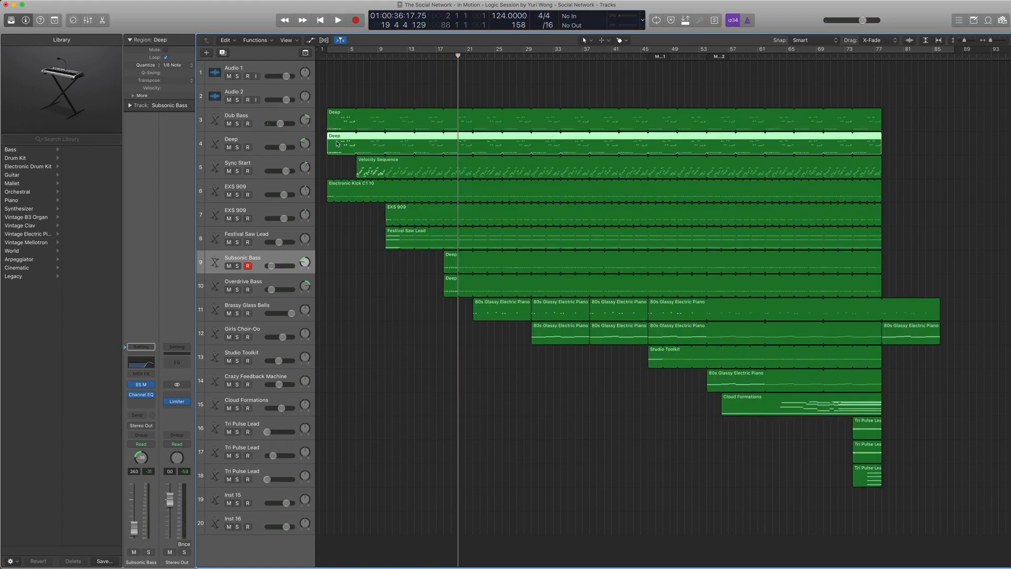
shift+click(450, 295)
key(comma)
key(comma)
key(comma)
key(comma)
key(ctrl+s)
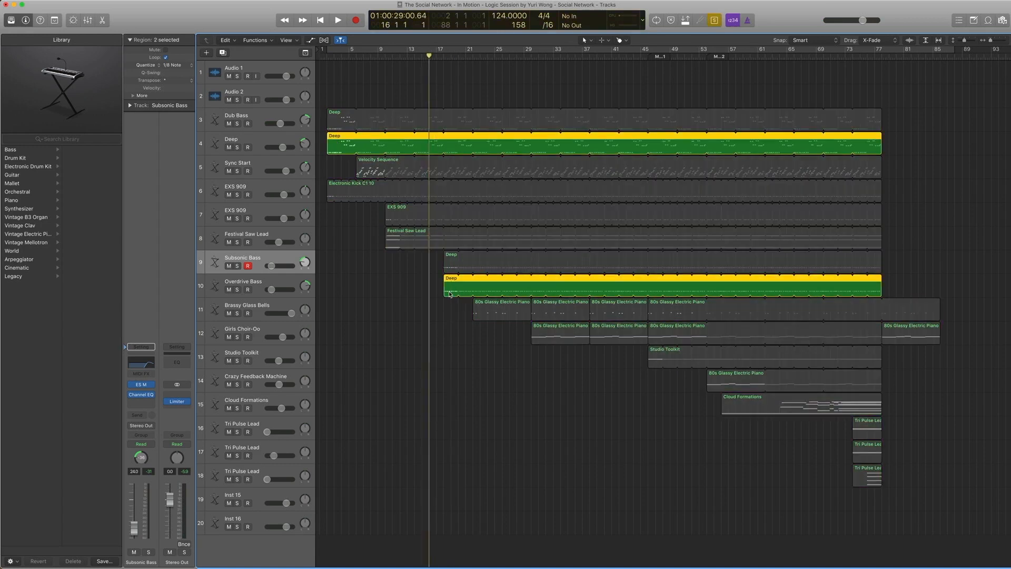
key(space)
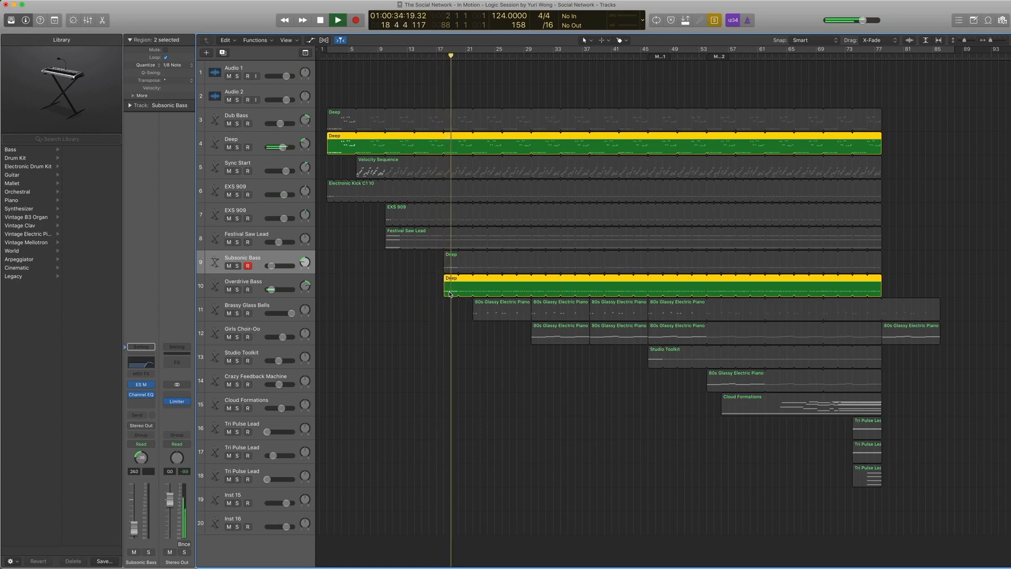
key(space)
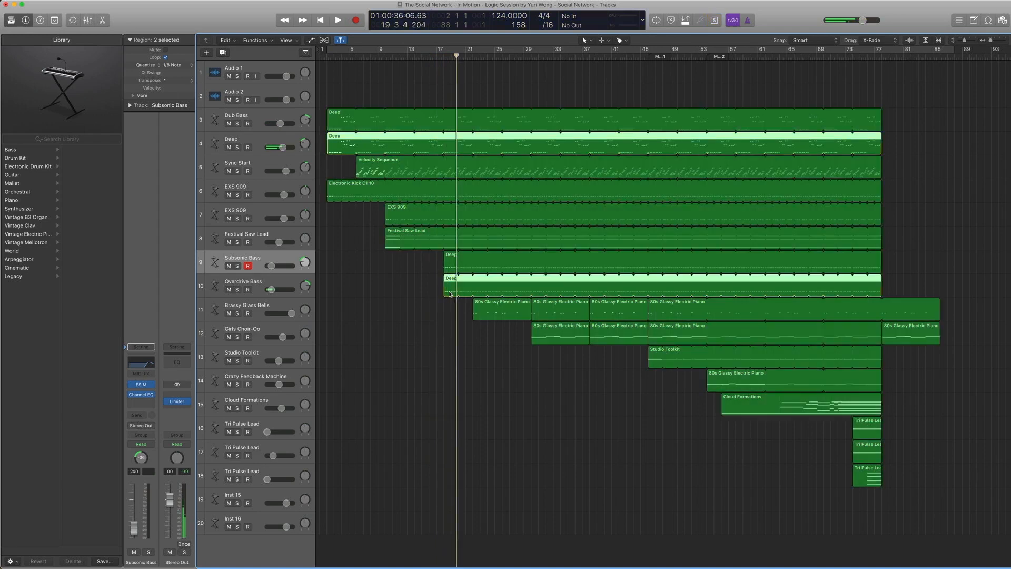
Solo the Deep region together with the Subsonic Bass region and play them from bar 18
click(453, 109)
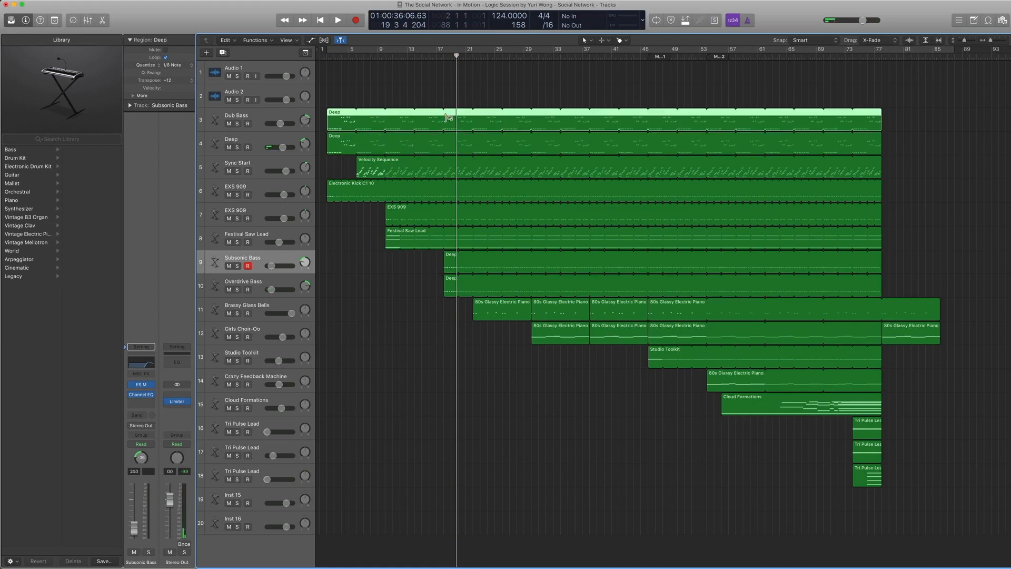
click(386, 104)
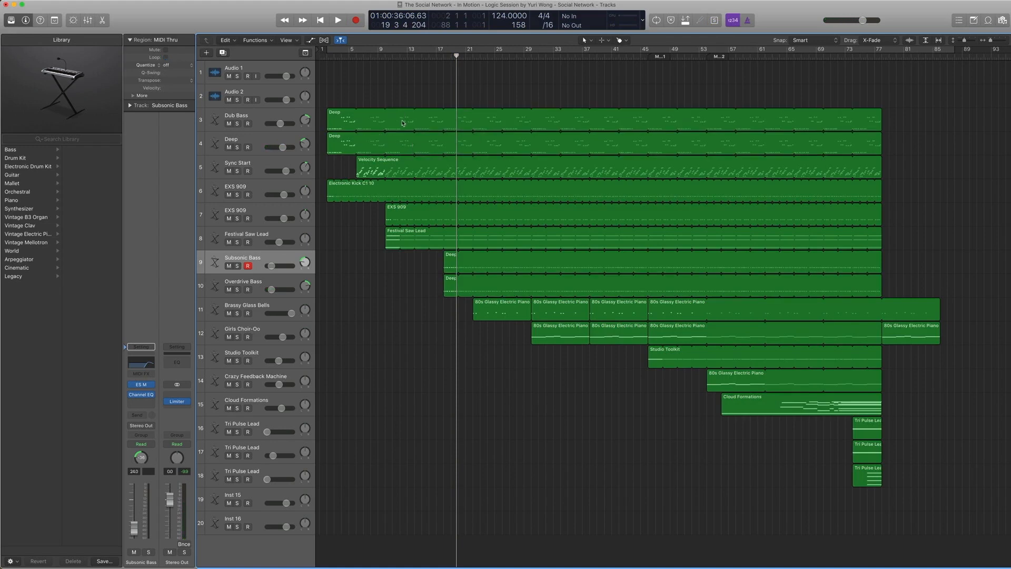
click(403, 124)
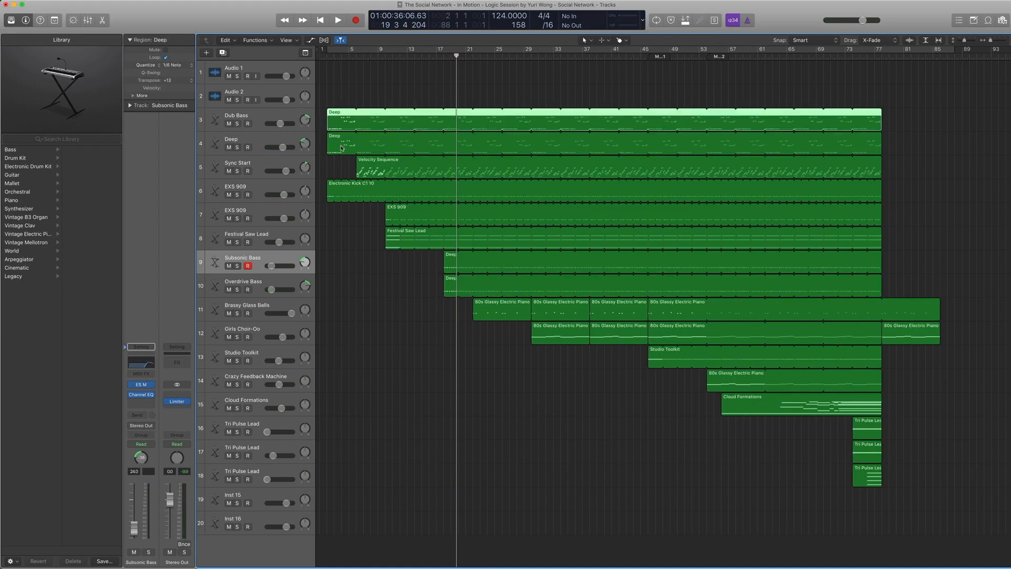
click(417, 150)
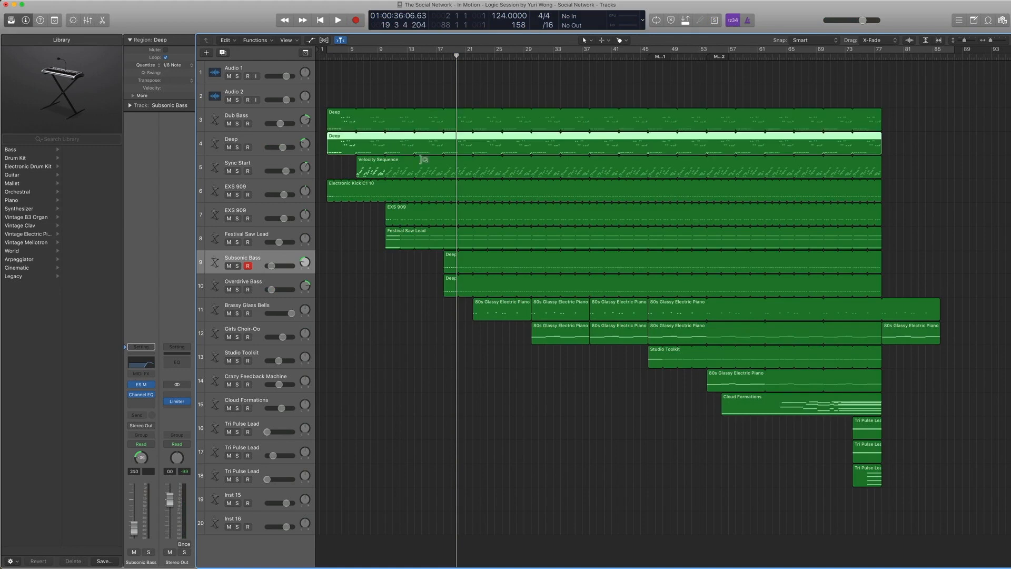
shift+click(448, 263)
key(ctrl+s)
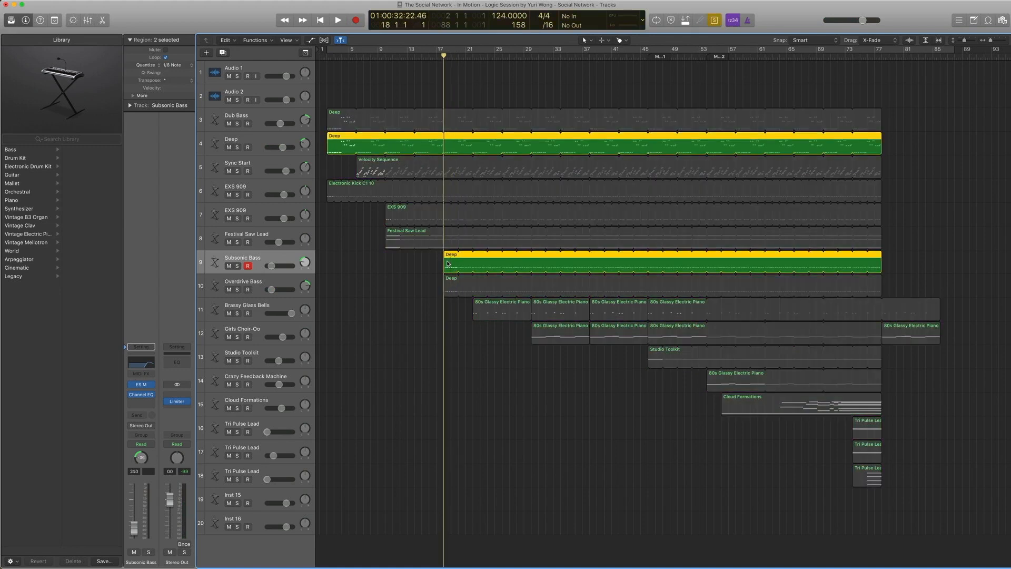
key(space)
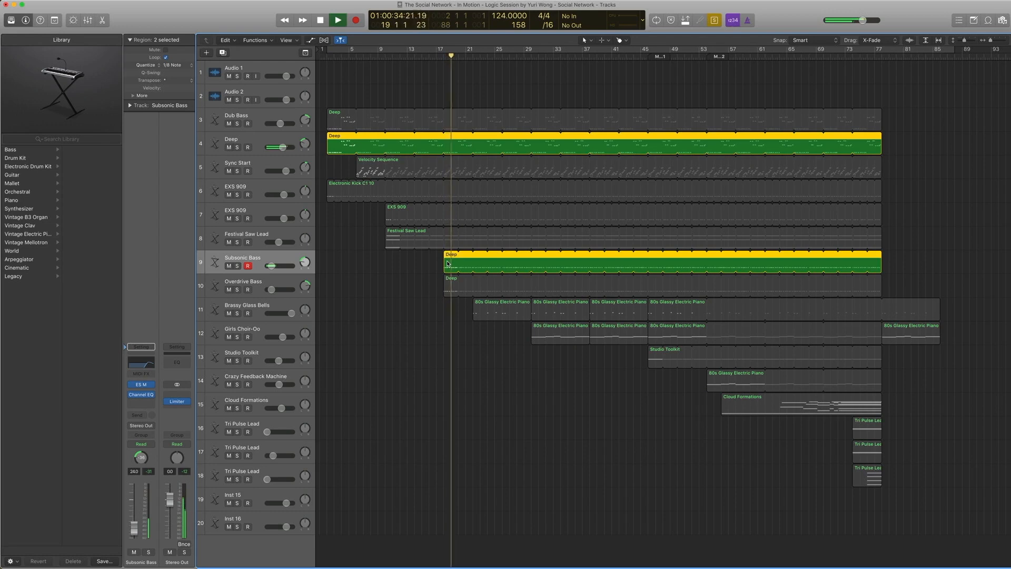
key(space)
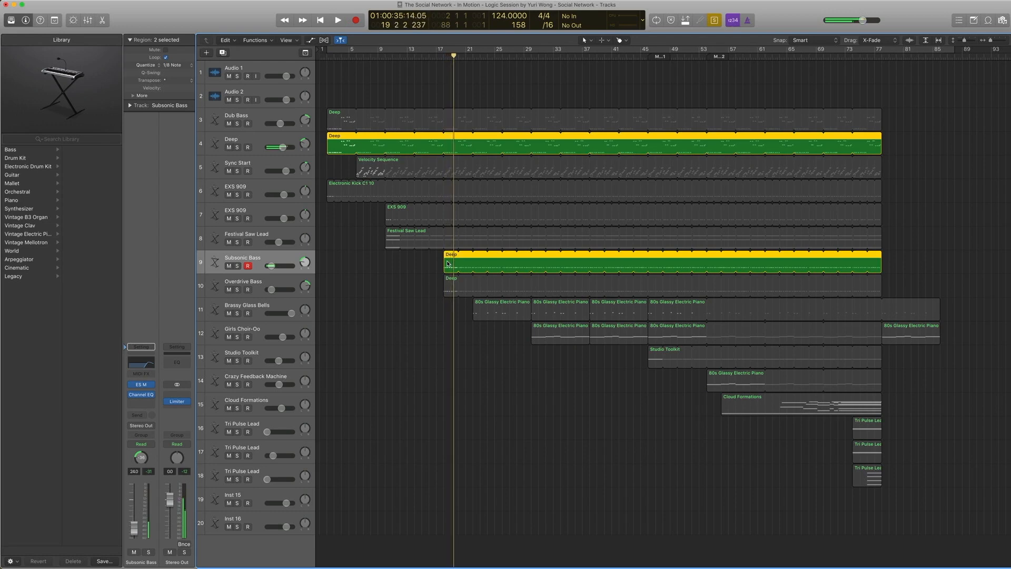
Play the soloed Dub Bass and Overdrive Bass regions together from bar 18, and unsolo them
shift+click(446, 128)
click(451, 280)
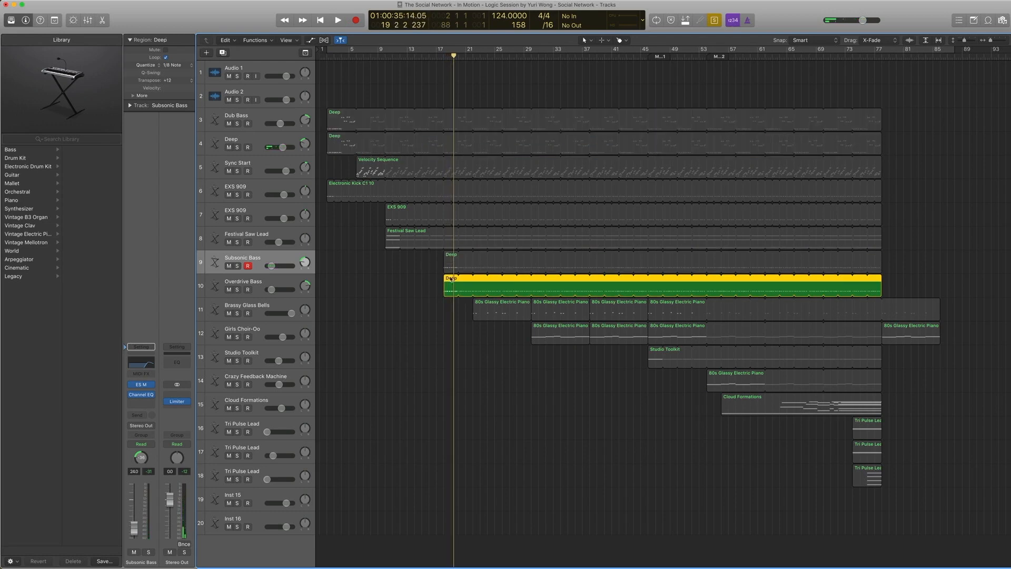
shift+click(448, 124)
key(space)
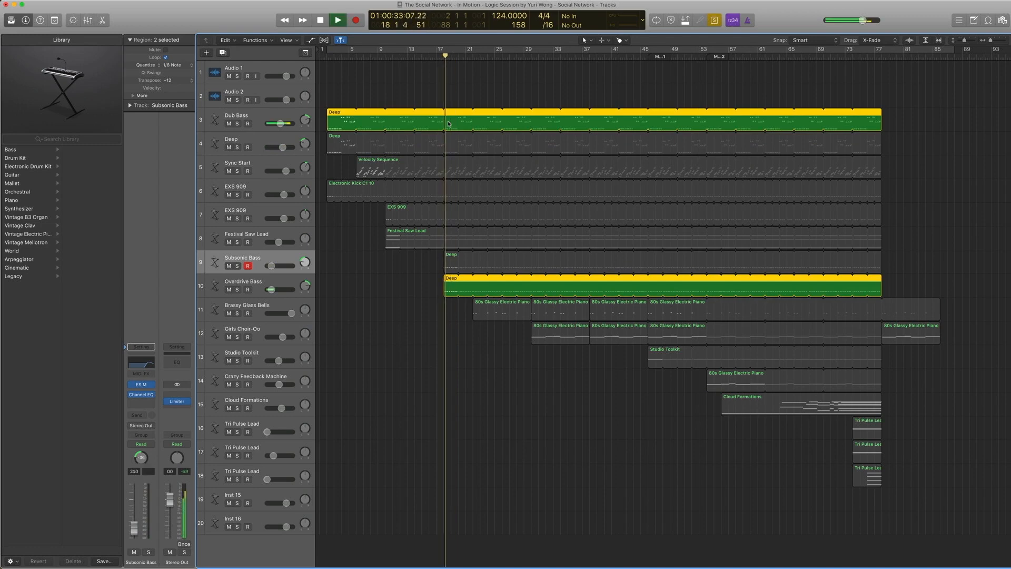
key(space)
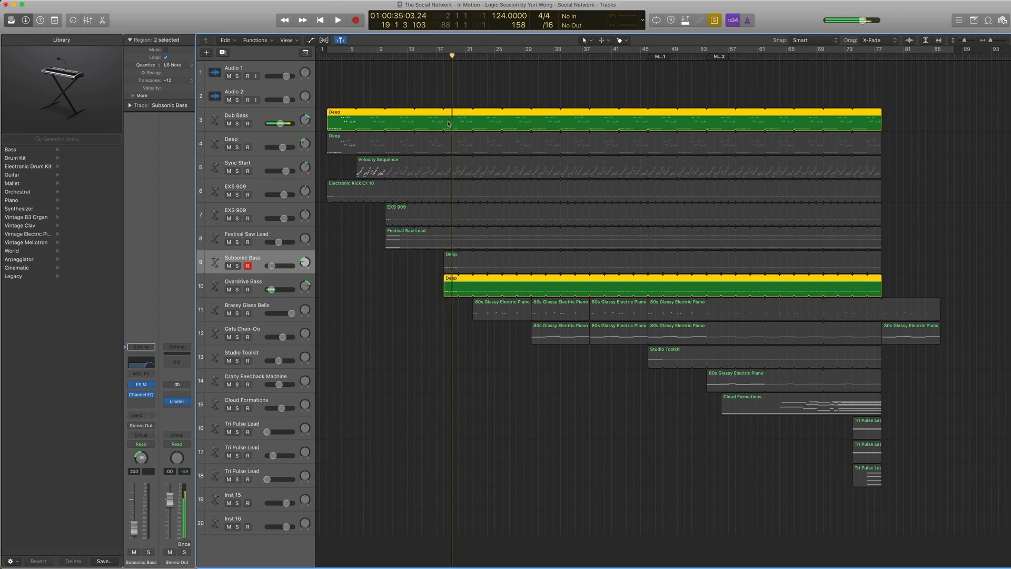
key(ctrl+s)
Replay the Subsonic Bass and Overdrive Bass regions together in solo from bar 17, and unsolo them
drag(441, 269, 455, 279)
key(comma)
key(comma)
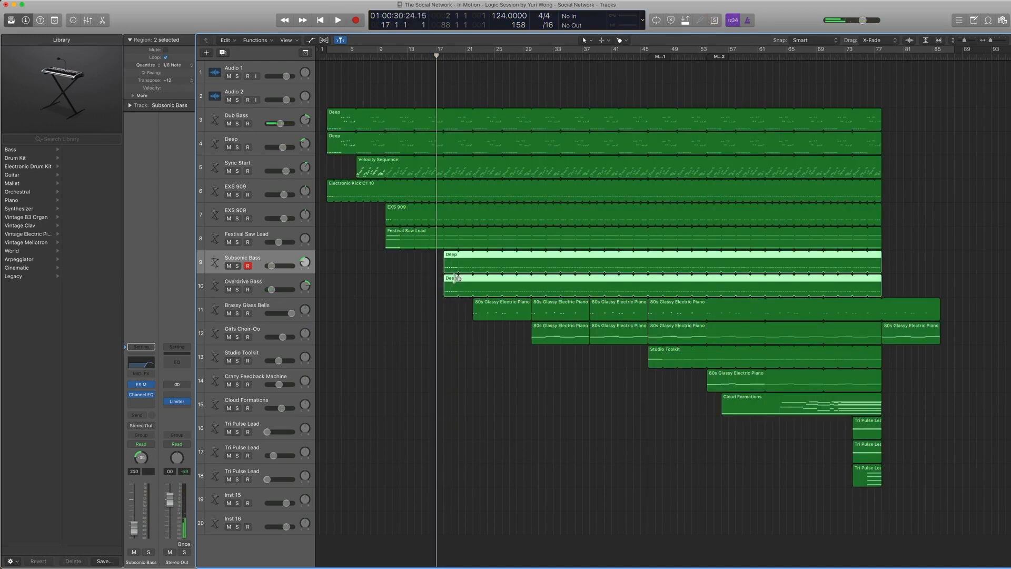
key(ctrl+s)
key(space)
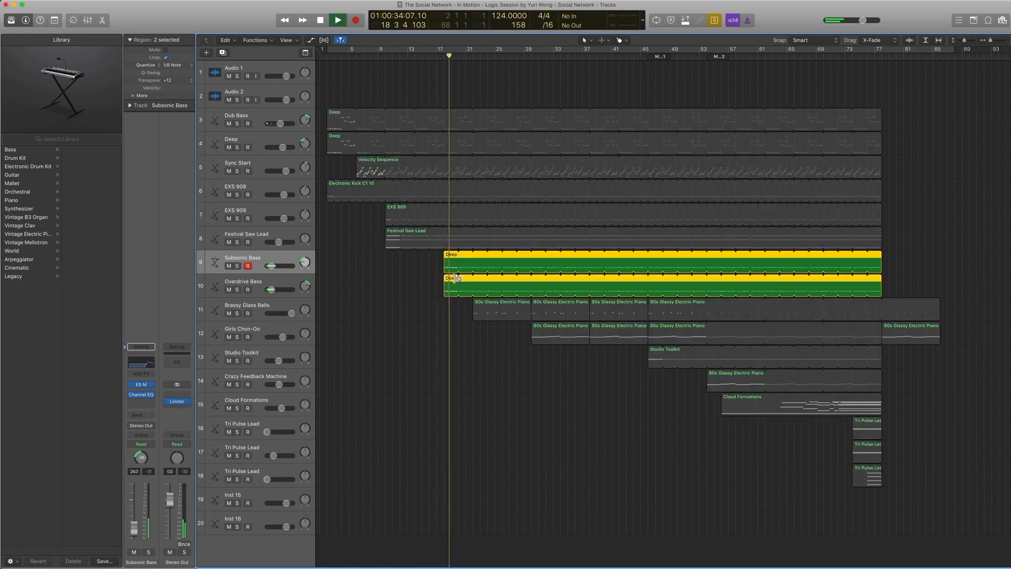
key(space)
key(ctrl+s)
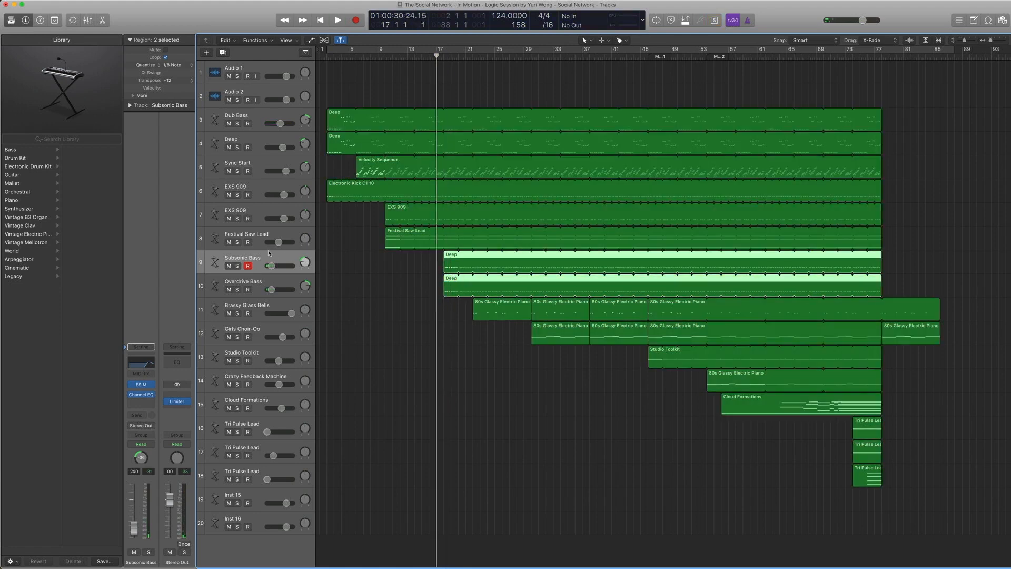
Look up the Subsonic Bass track's ES M preset, Subsonic Bass, and inspect its Channel EQ low cut, closing both plug-ins
click(269, 253)
click(141, 385)
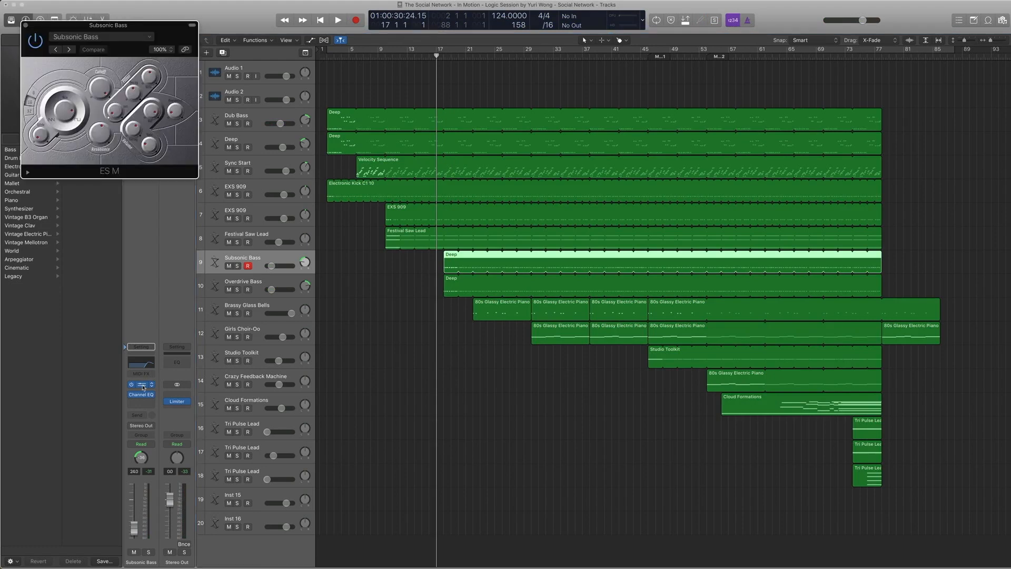
click(84, 37)
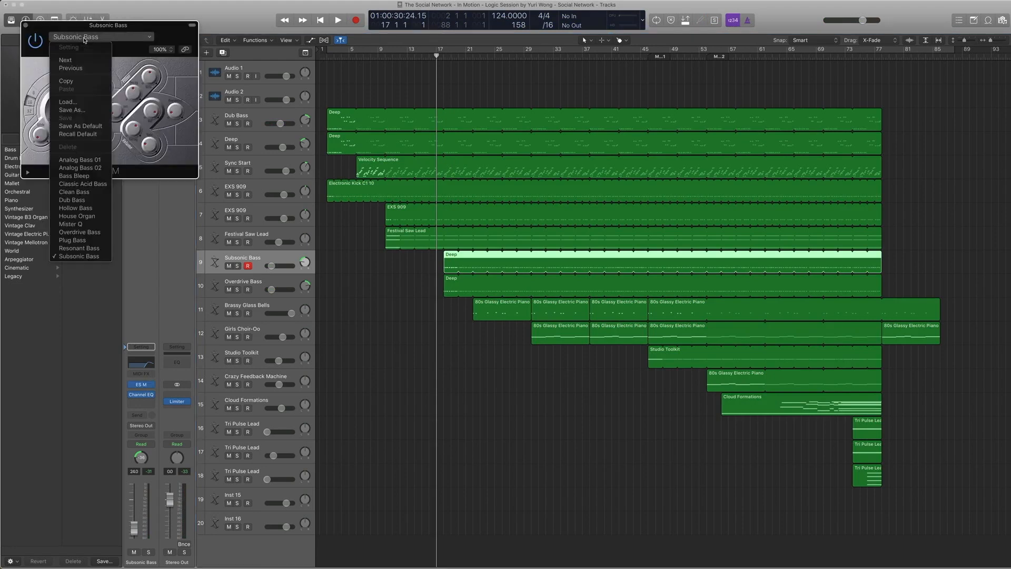
click(32, 30)
click(25, 25)
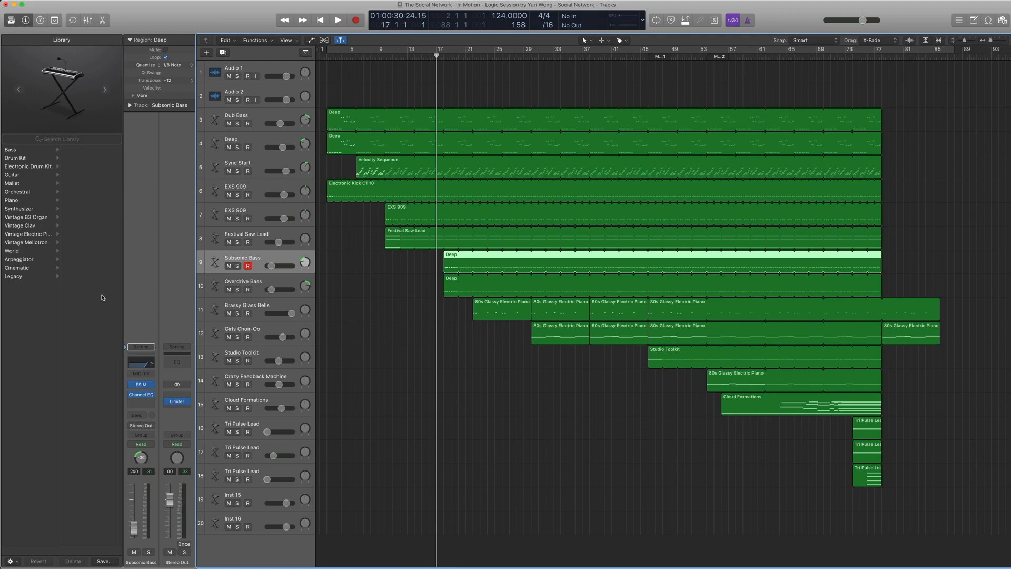
click(145, 393)
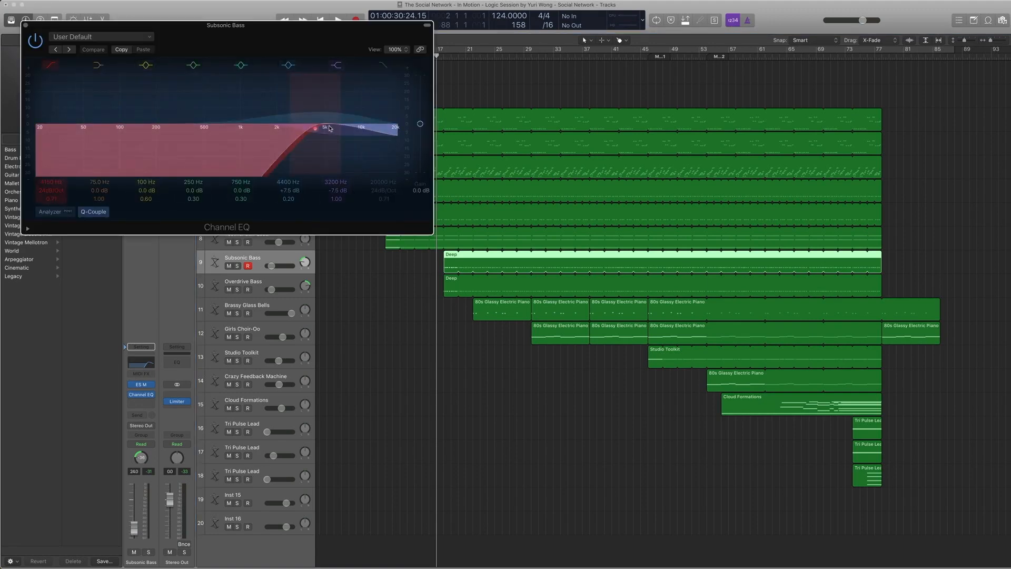
click(26, 26)
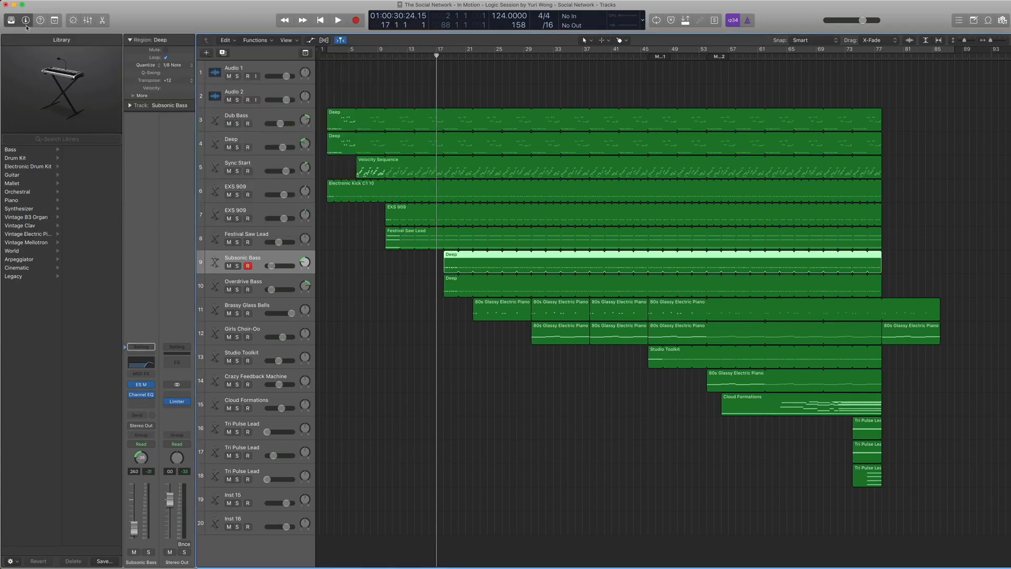
Look up the Overdrive Bass track's ES M preset, Overdrive Bass, and inspect its Channel EQ low cut, closing both plug-ins
click(274, 284)
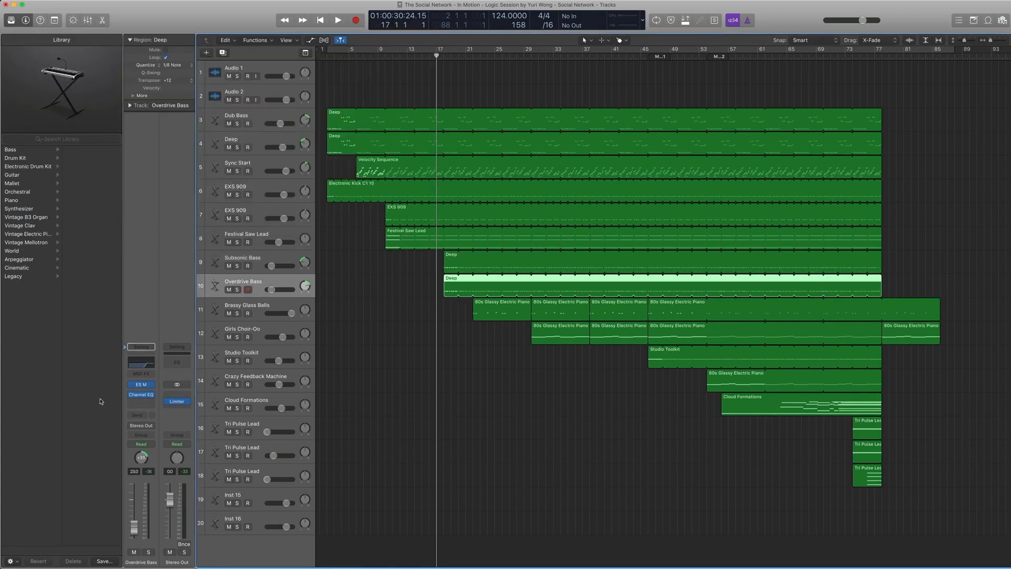
click(141, 384)
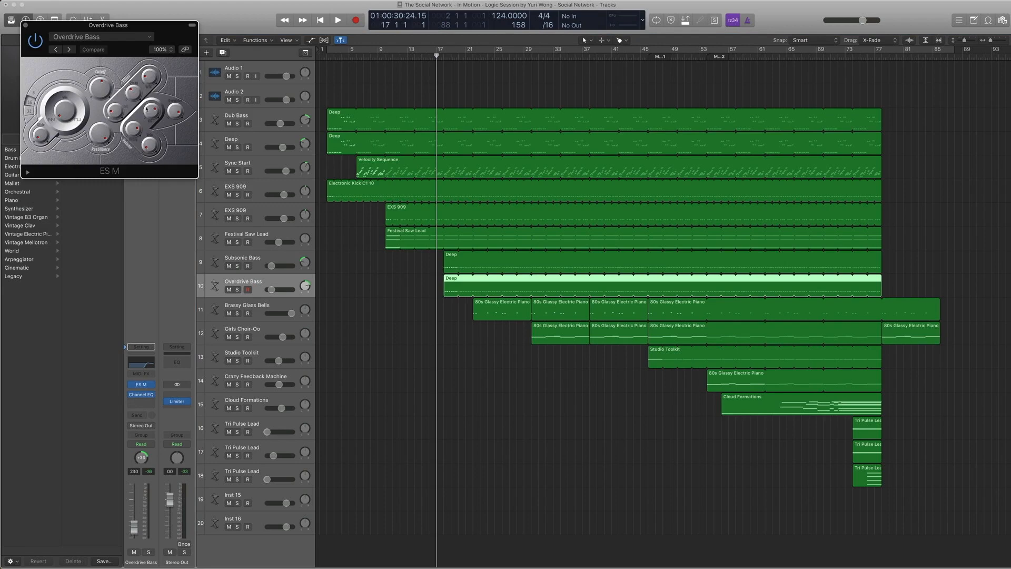
click(88, 42)
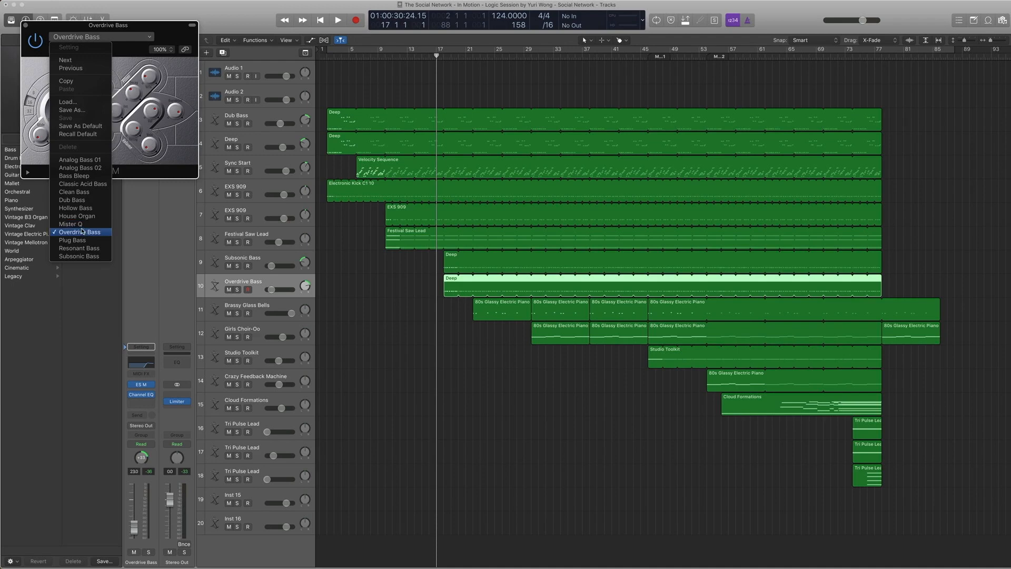
click(26, 25)
click(26, 26)
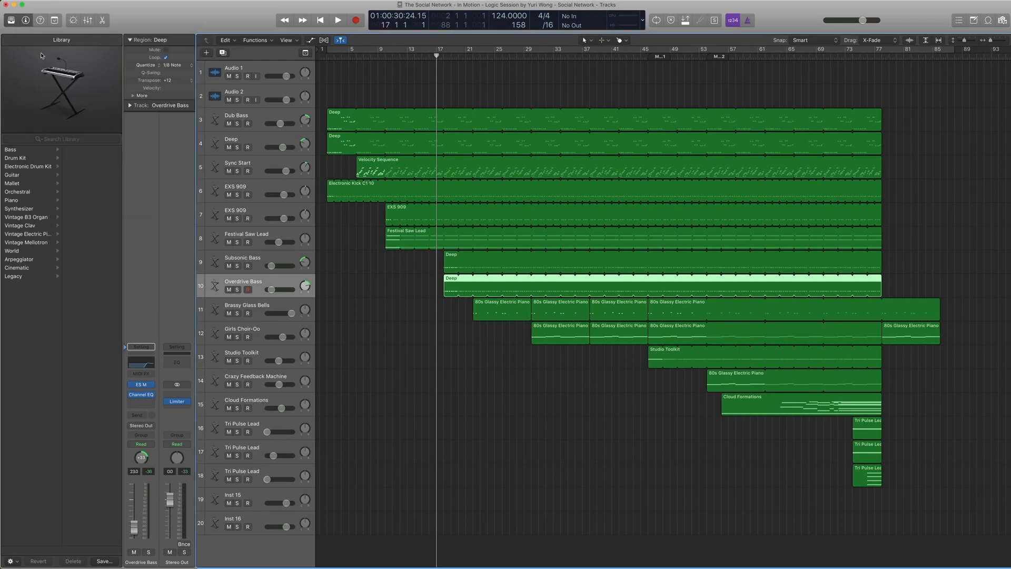
click(143, 395)
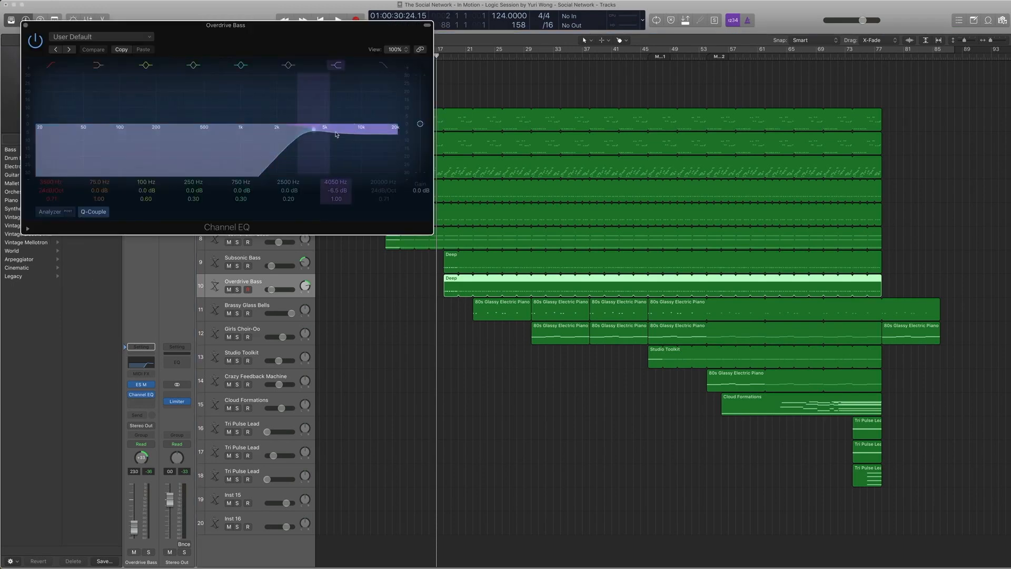
click(26, 25)
Solo the Subsonic Bass and Overdrive Bass regions and play them together from bar 17
shift+click(469, 263)
key(ctrl+s)
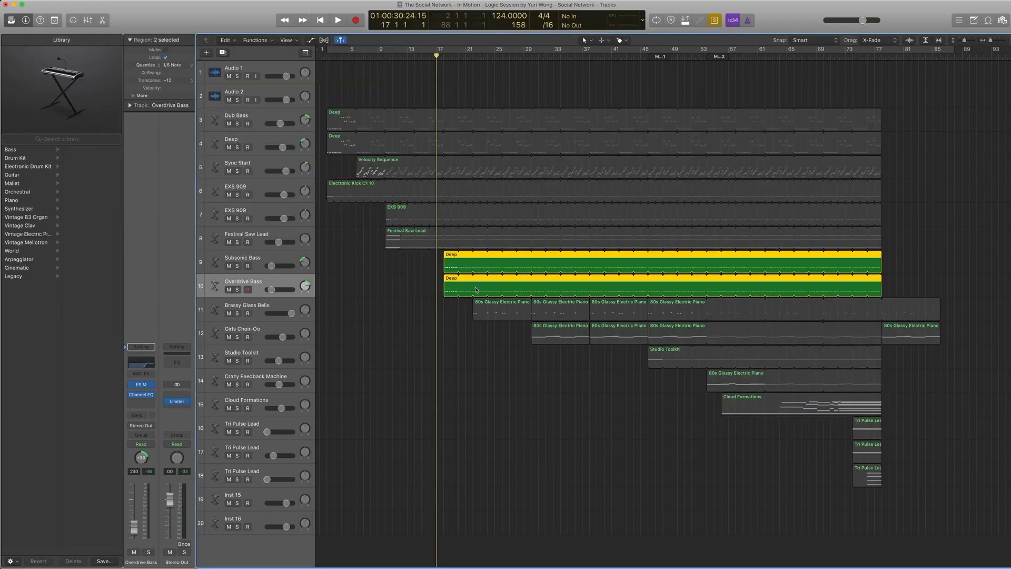
key(space)
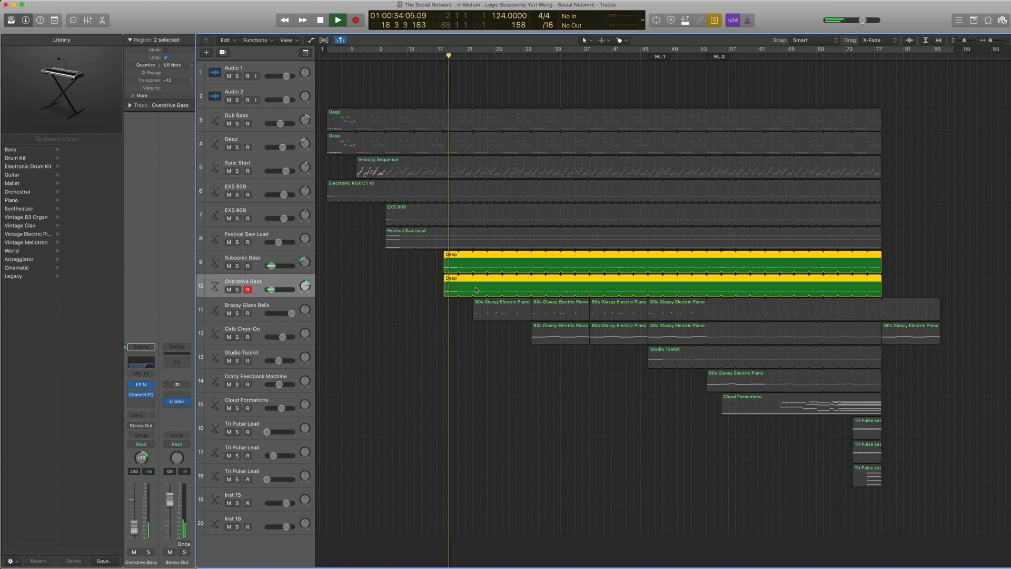
key(space)
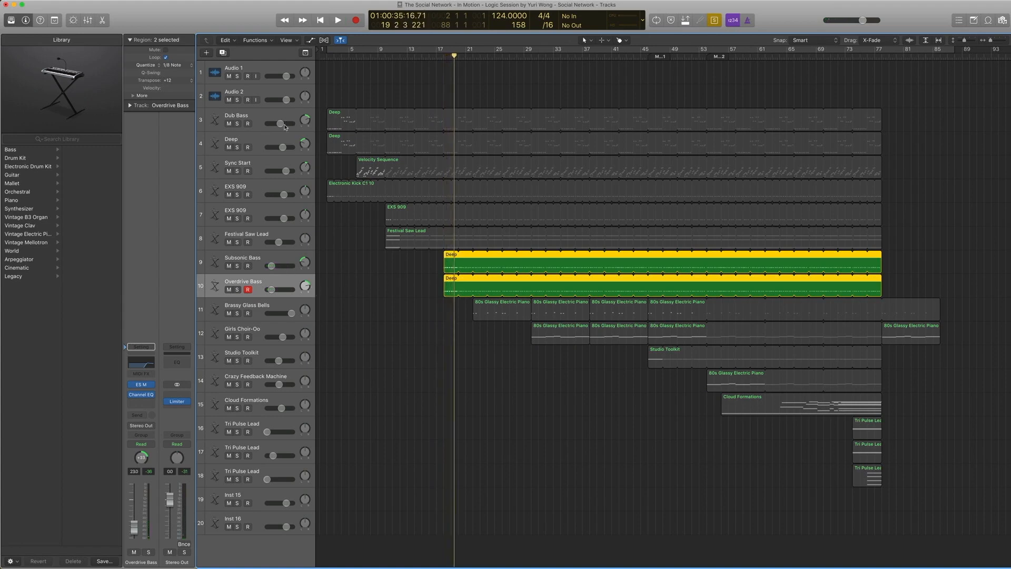
Add the Dub Bass and Deep regions to the soloed basses, play all four from bar 16, and unsolo them
drag(413, 96, 447, 141)
drag(426, 257, 468, 293)
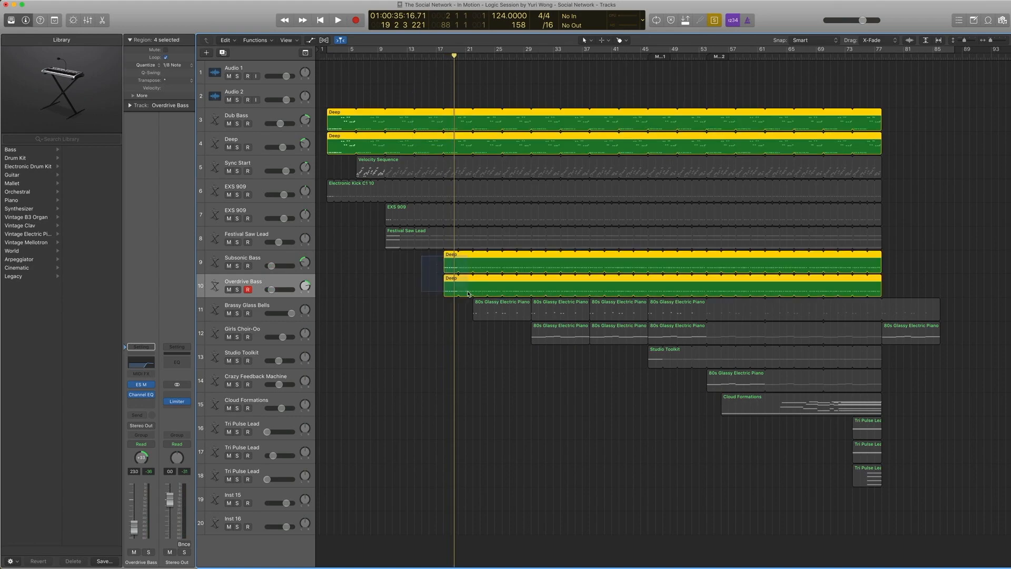
key(comma)
key(comma)
key(comma)
key(comma)
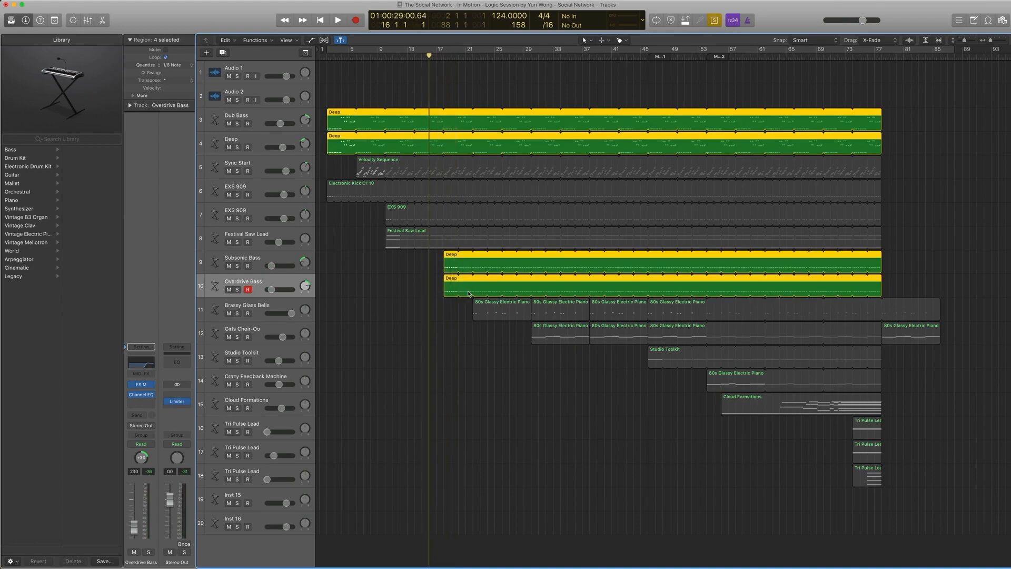
key(space)
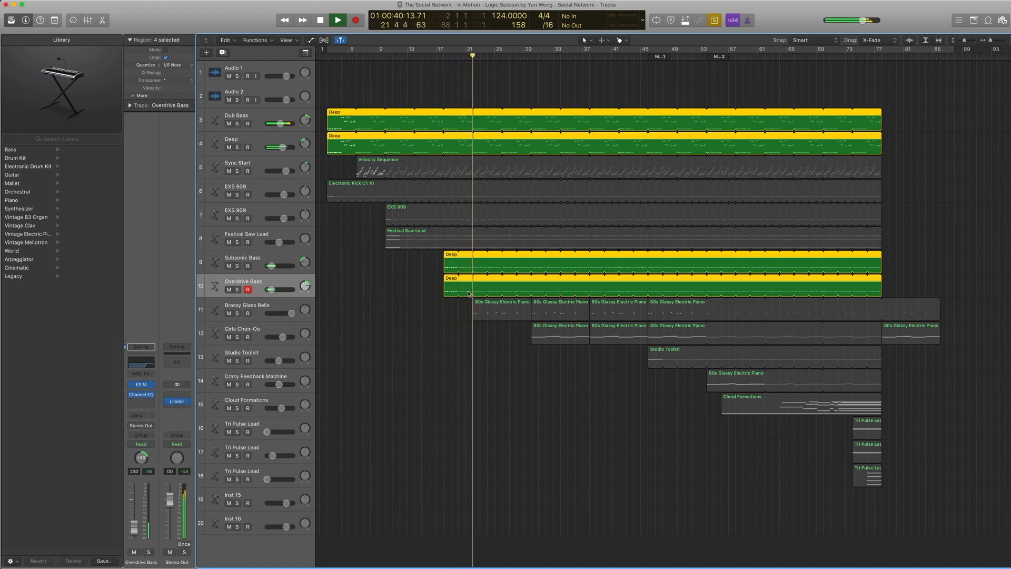
key(space)
key(ctrl+s)
View the Subsonic Bass region's notes in the Piano Roll, close the editor, and select the Overdrive Bass track
click(462, 285)
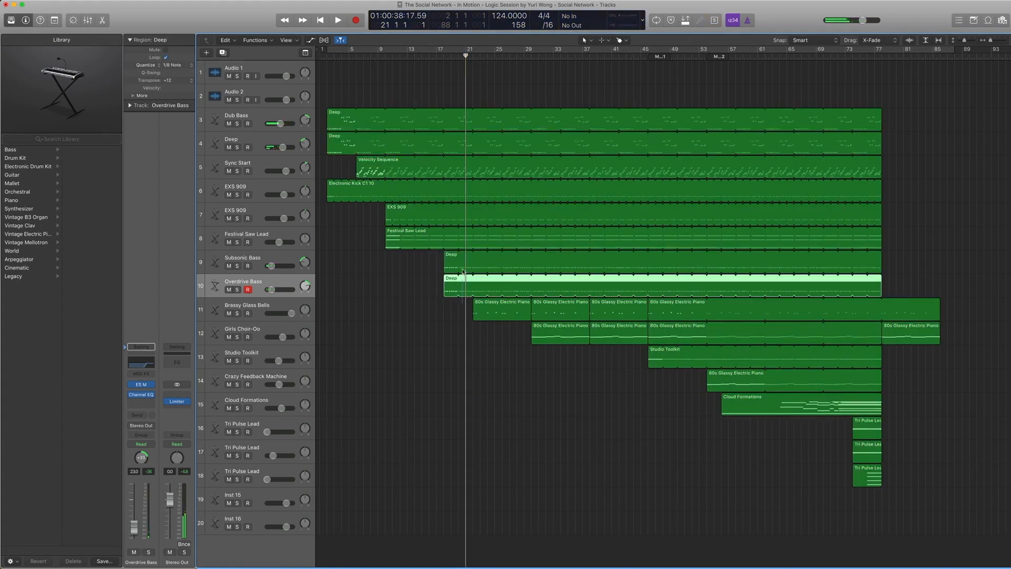
shift+click(463, 272)
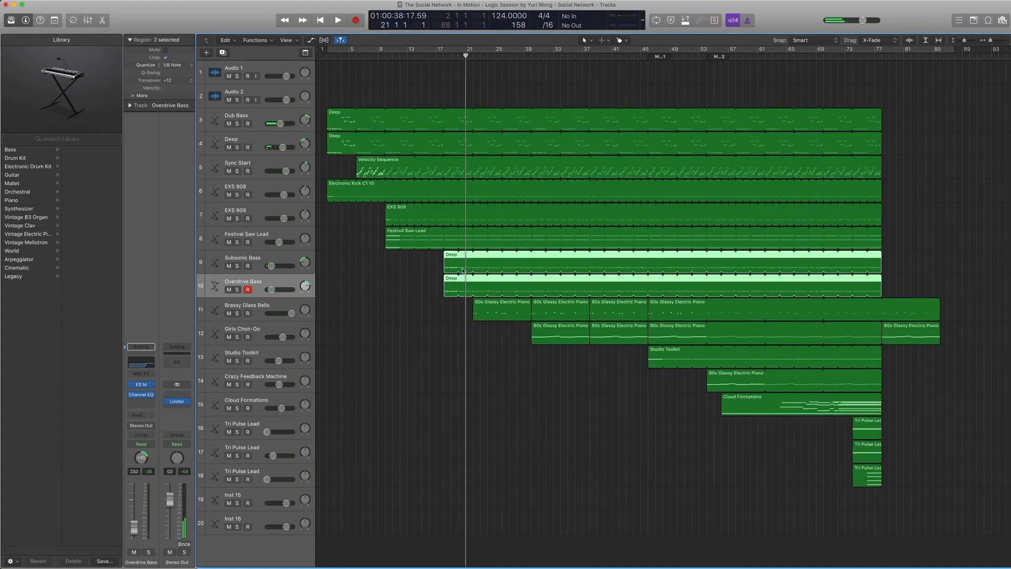
click(275, 261)
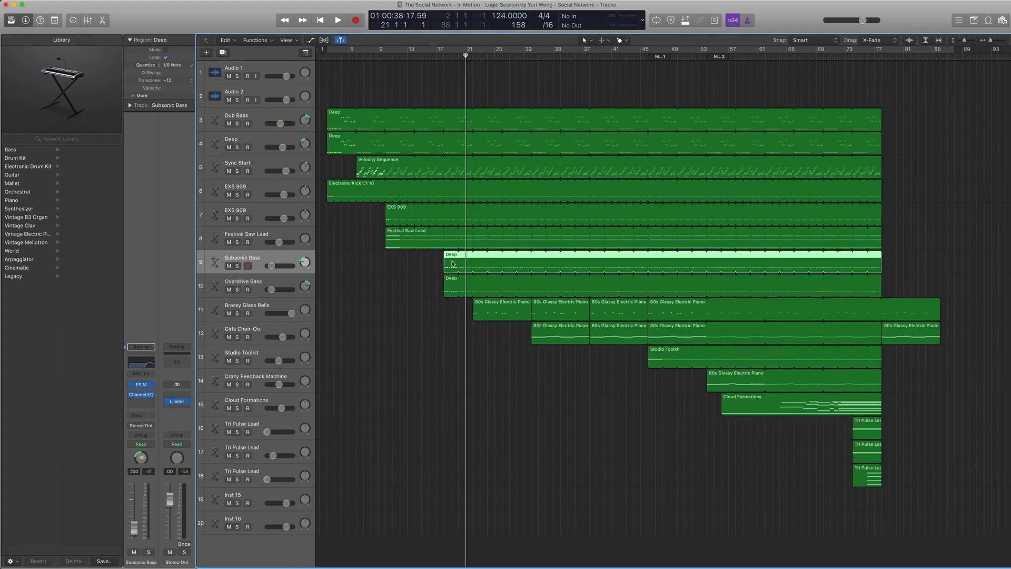
double_click(453, 263)
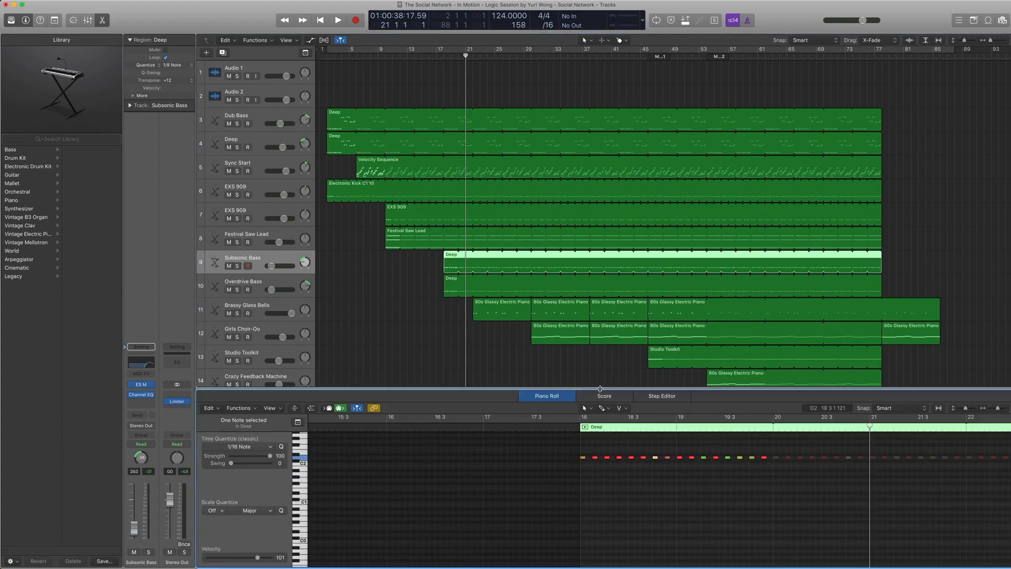
key(e)
click(275, 280)
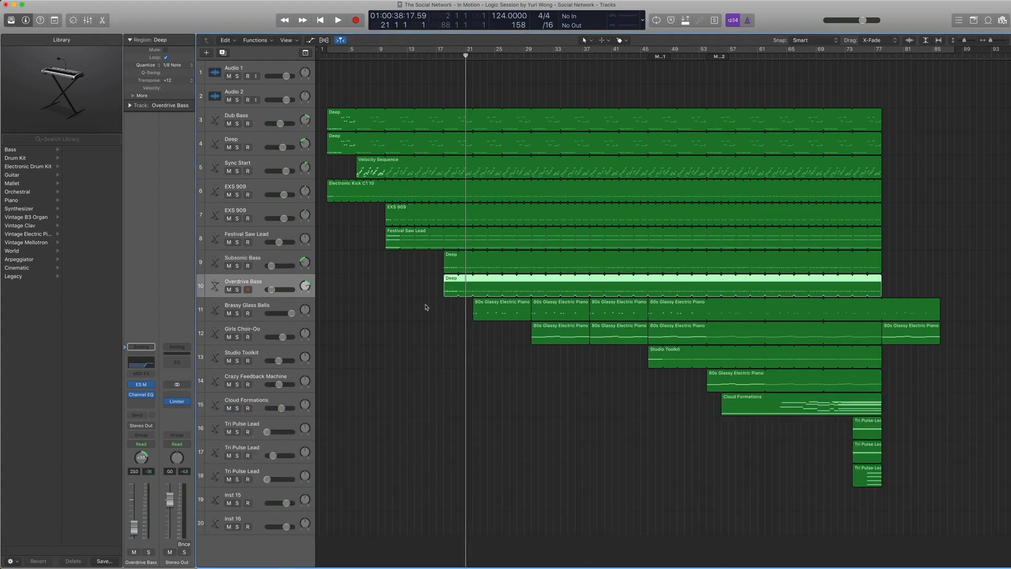
Show the Brassy Glass Bells track's Alchemy instrument and its preset categories, with the playhead at bar 22
click(262, 305)
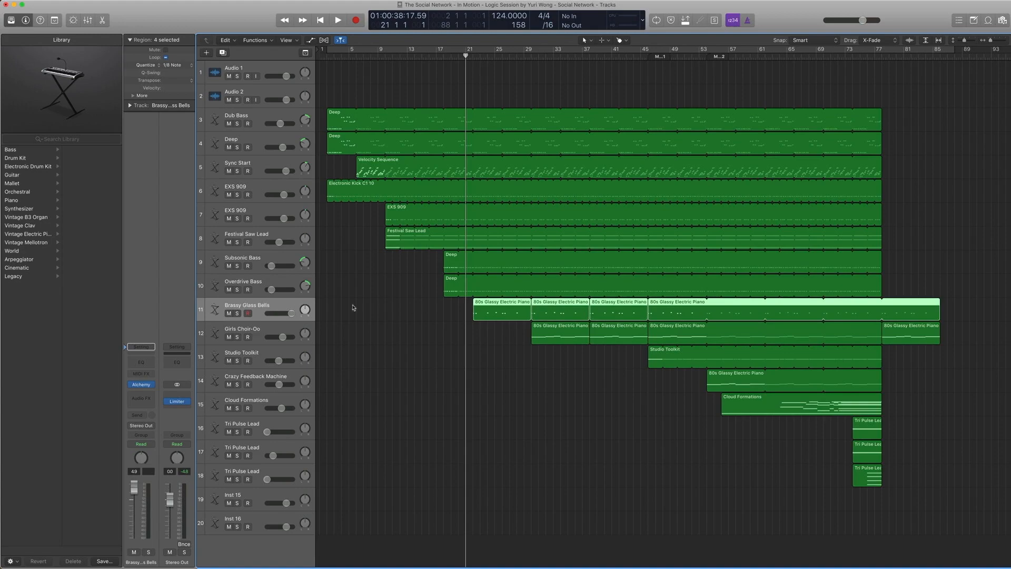
click(143, 385)
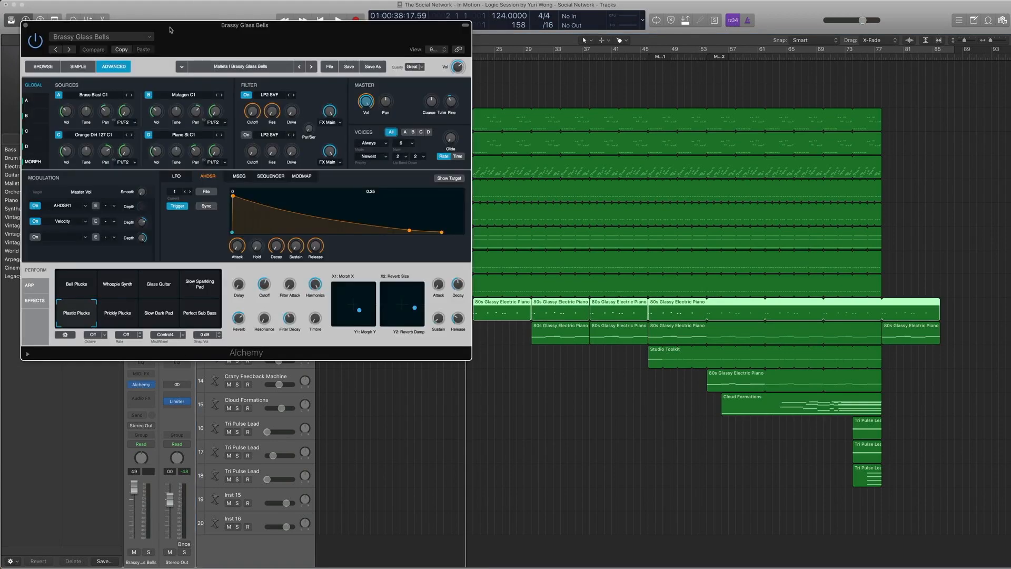
drag(170, 30, 687, 129)
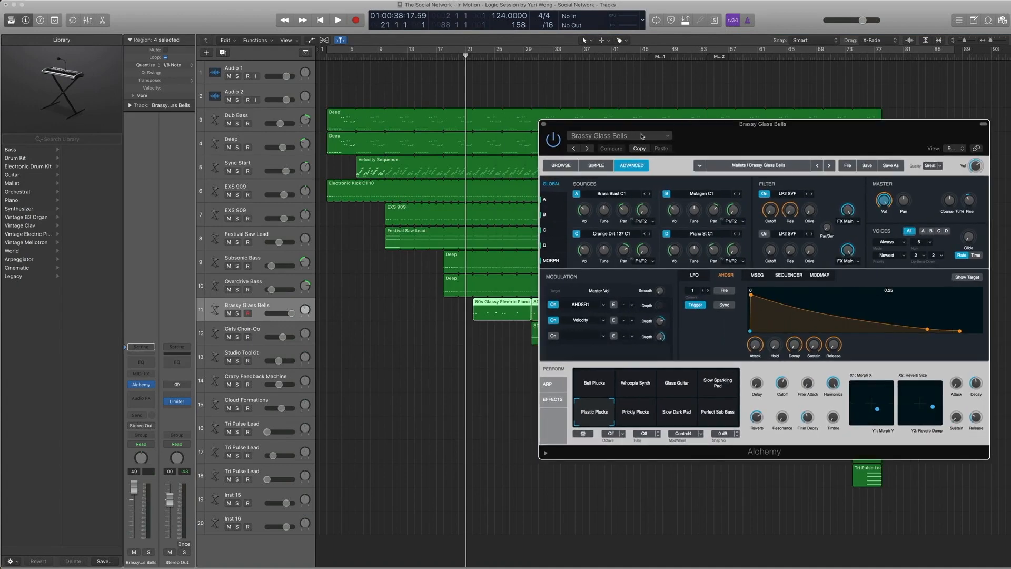
key(period)
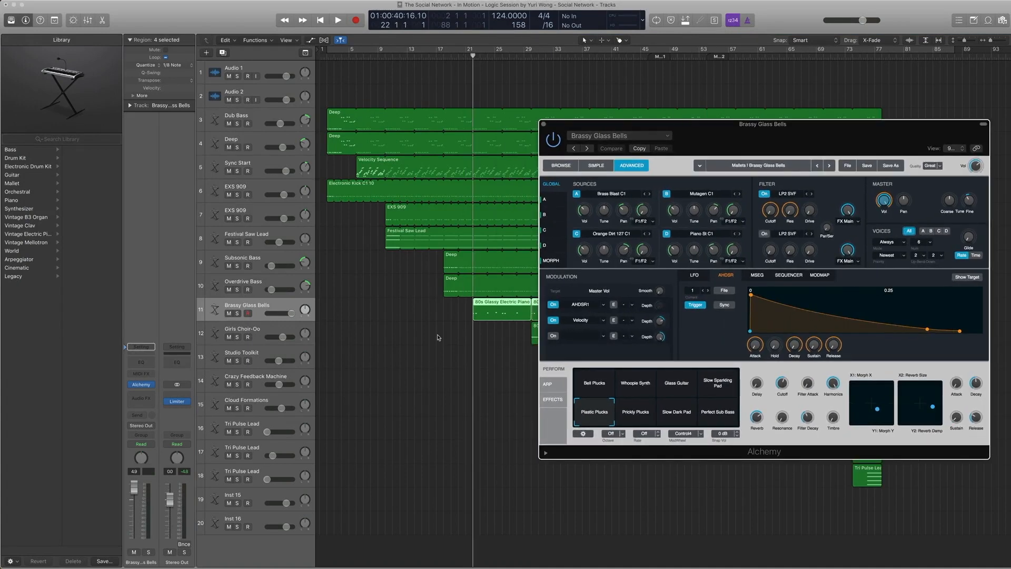
click(623, 137)
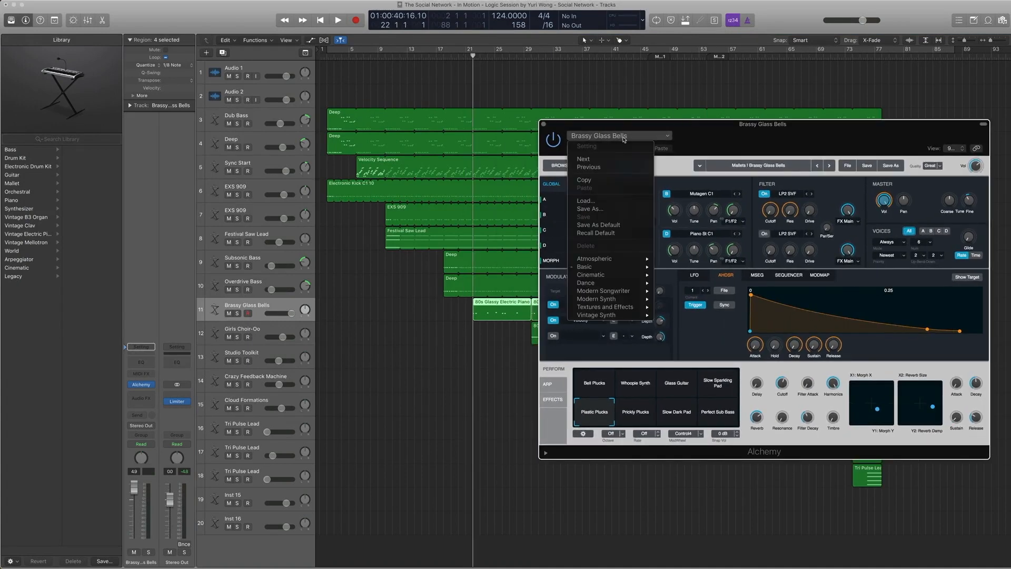
click(685, 138)
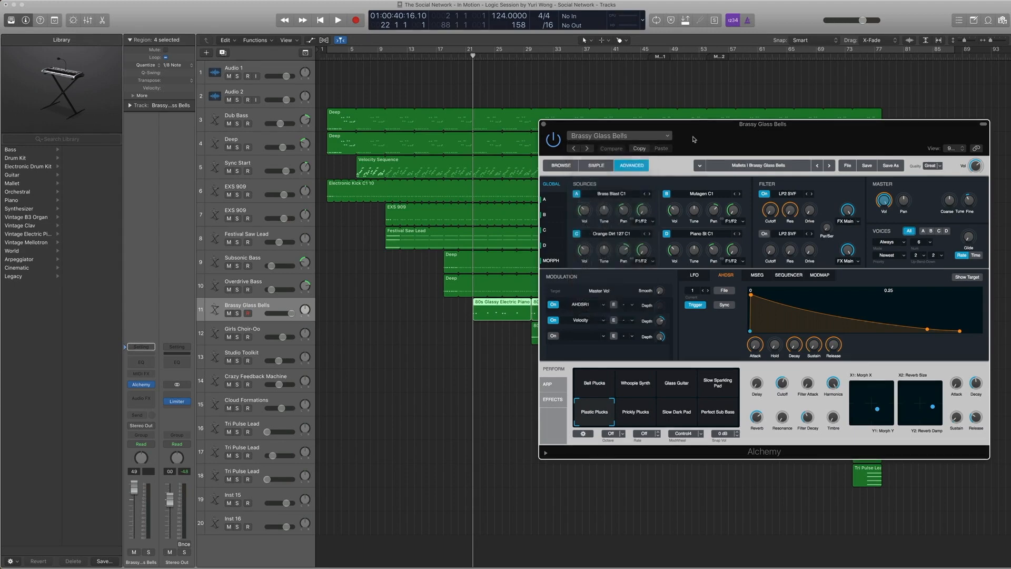
Inspect the Brassy Glass Bells preset in Alchemy's preset browser, and return to the Advanced view
click(559, 166)
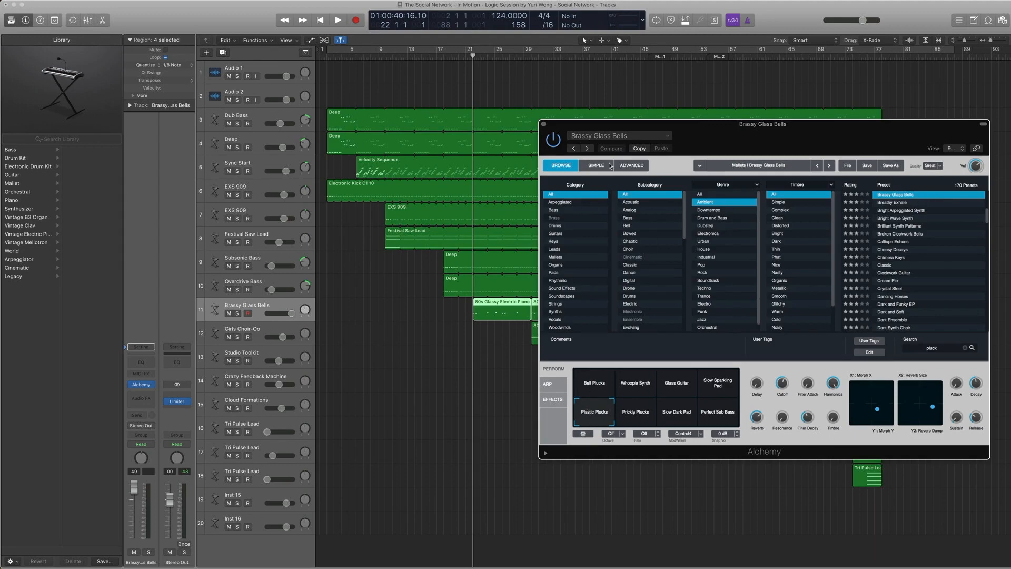
click(635, 166)
drag(665, 124, 214, 177)
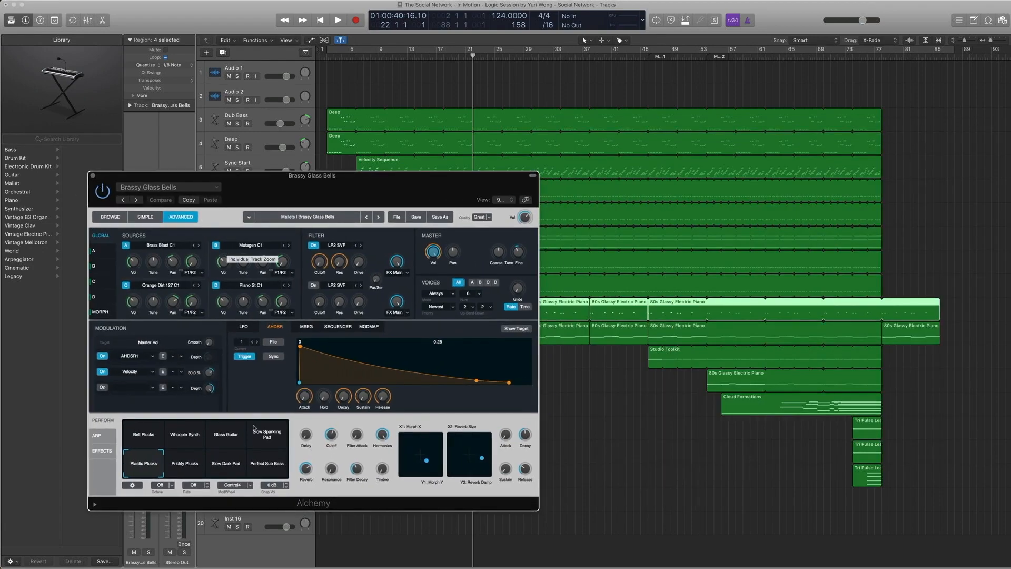
click(109, 217)
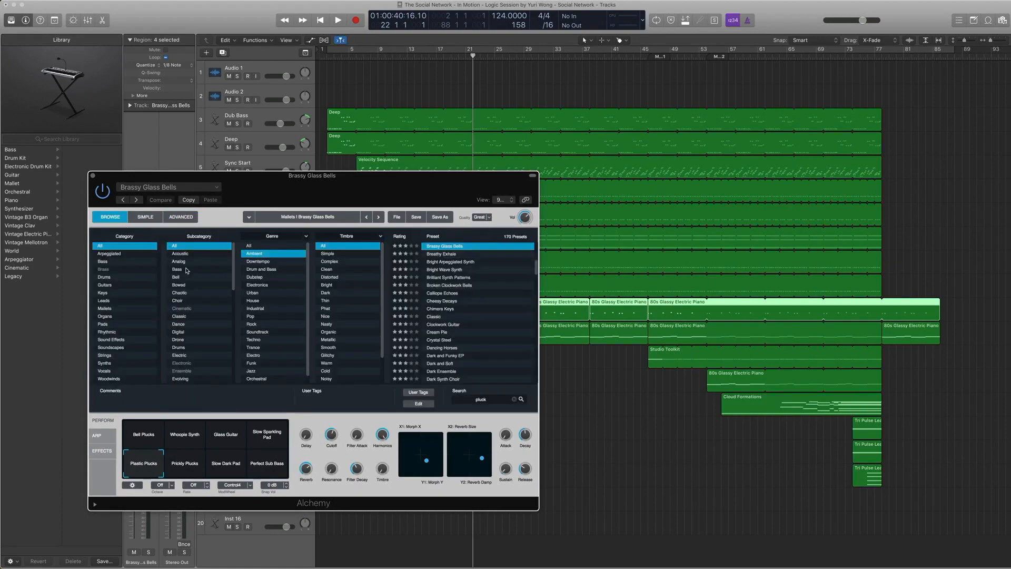
click(93, 176)
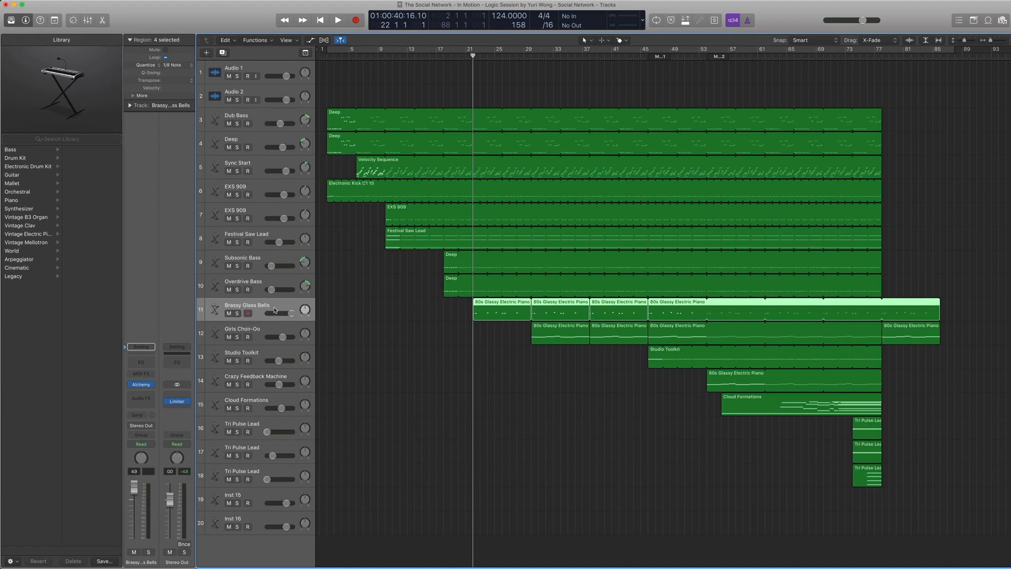
click(146, 387)
click(181, 217)
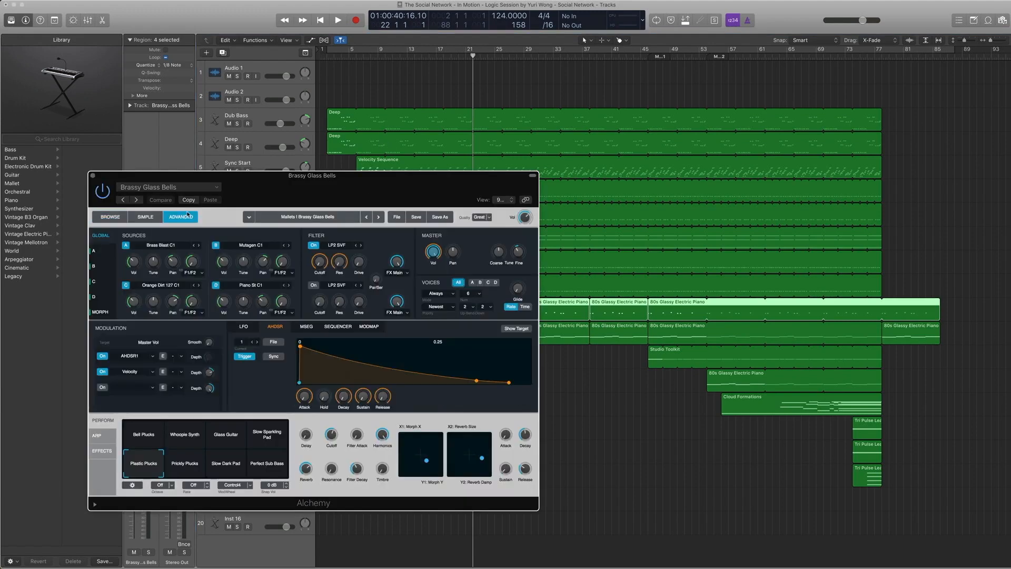
Open the Brassy Glass Bells notes in the Piano Roll, play the track's regions in solo from bar 22, and unsolo them
drag(514, 301, 402, 294)
double_click(483, 310)
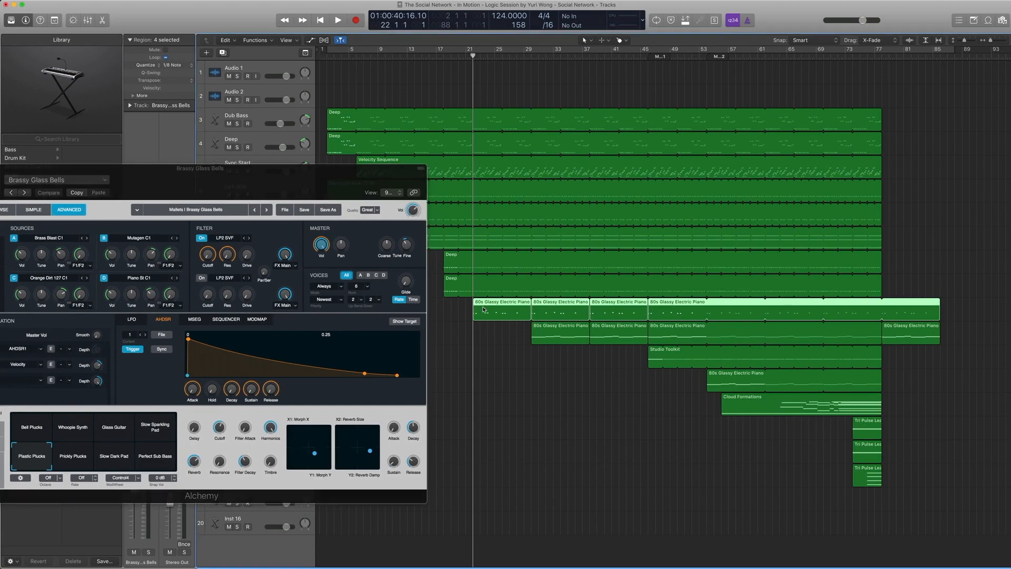
key(ctrl+s)
key(space)
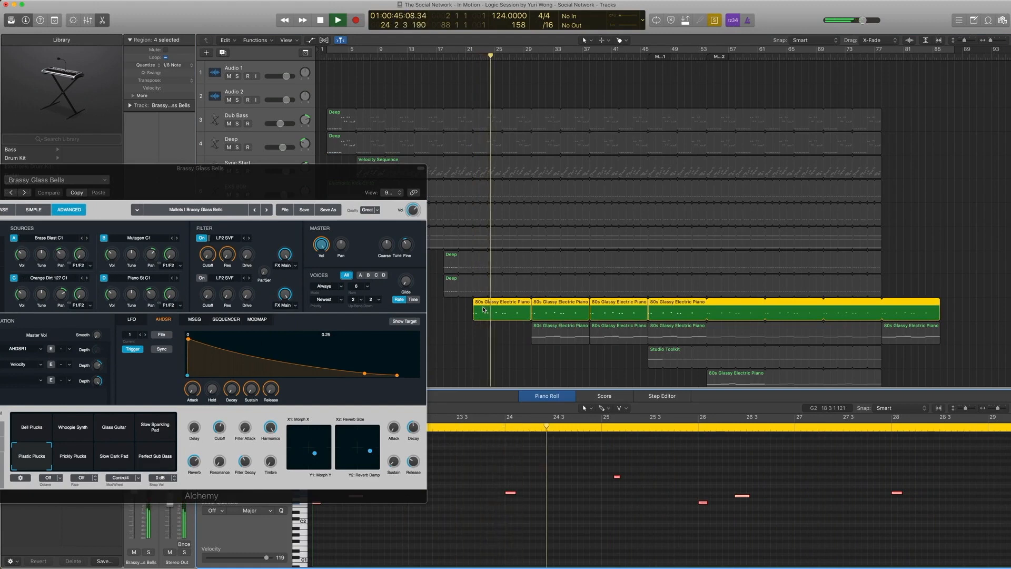
key(space)
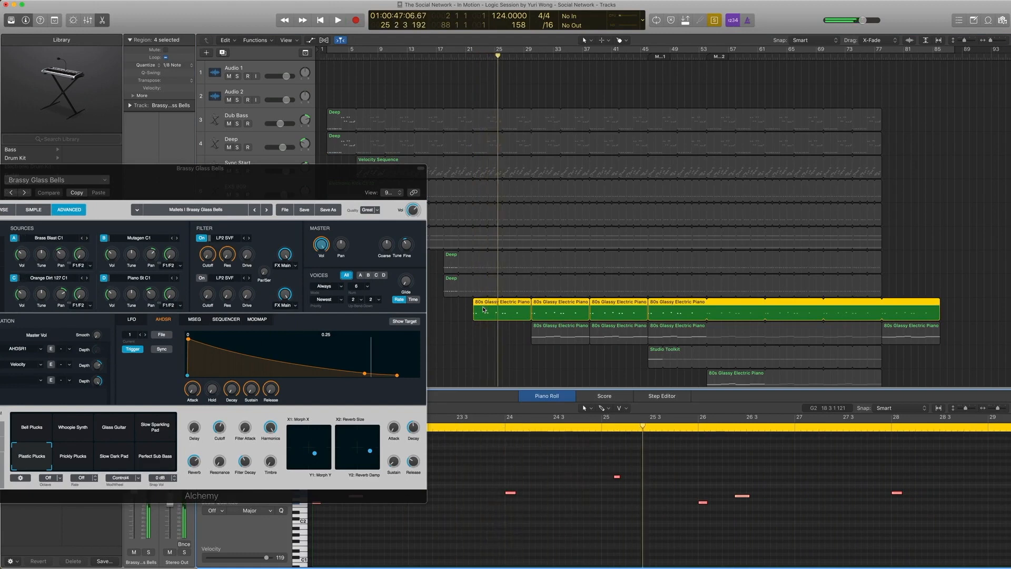
key(super+a)
Show the full Alchemy window for Brassy Glass Bells, and close it and the Piano Roll
drag(264, 168, 305, 114)
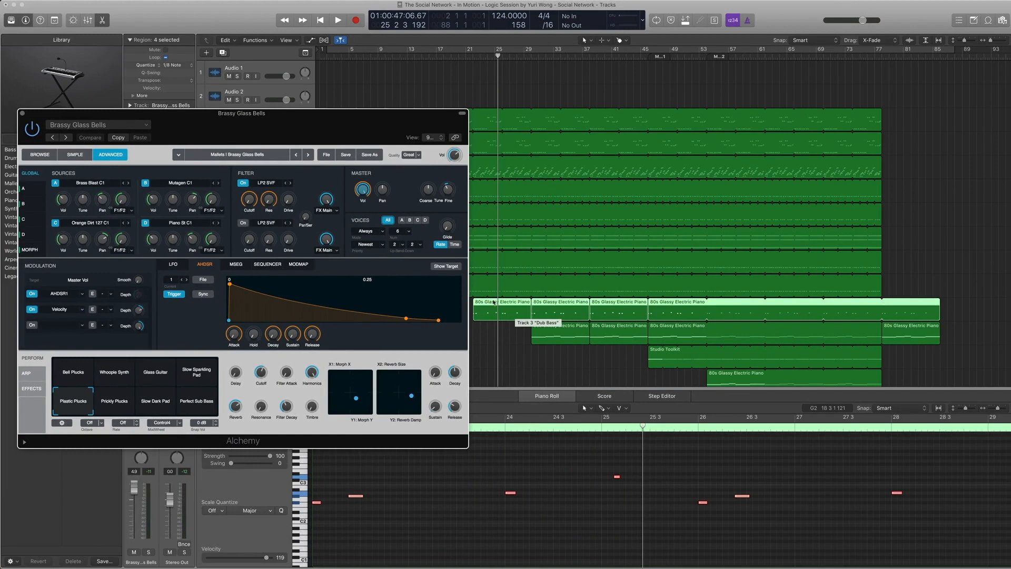
mouse_move(447, 191)
click(22, 114)
click(524, 93)
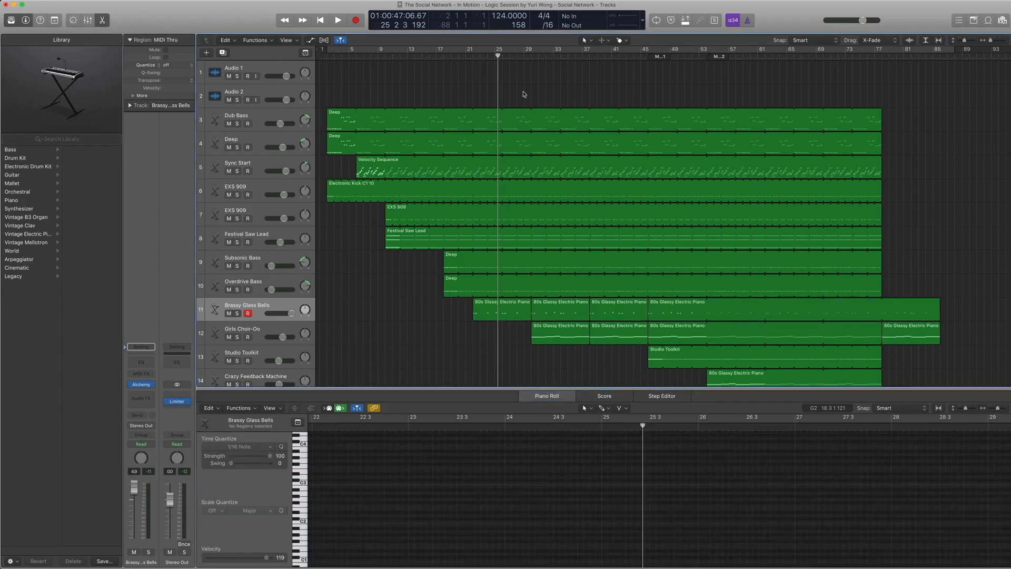
key(p)
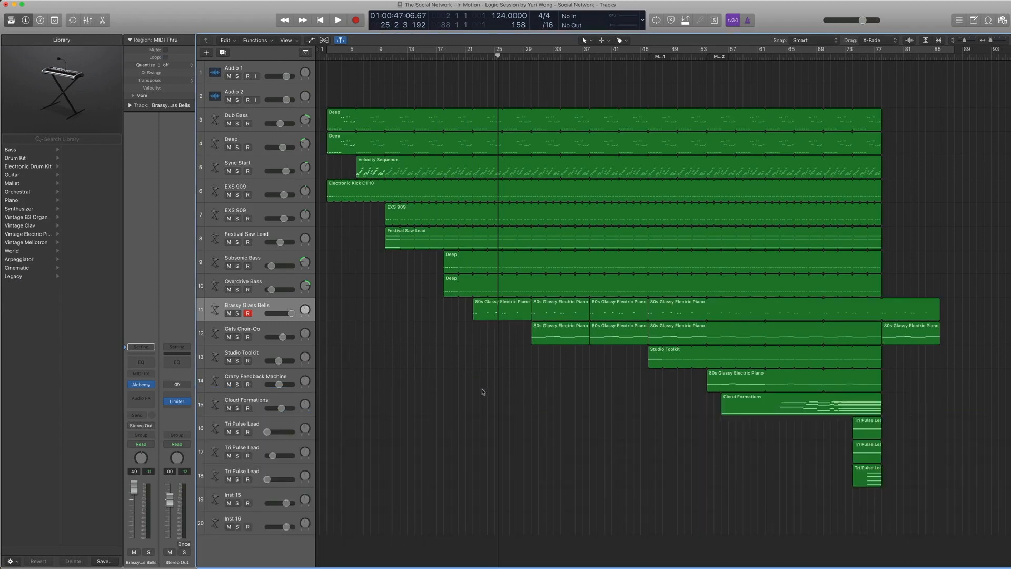
Play the full arrangement from bar 22 with the first Brassy Glass Bells region's notes shown in the Piano Roll, and close the editor
key(comma)
key(comma)
key(comma)
key(comma)
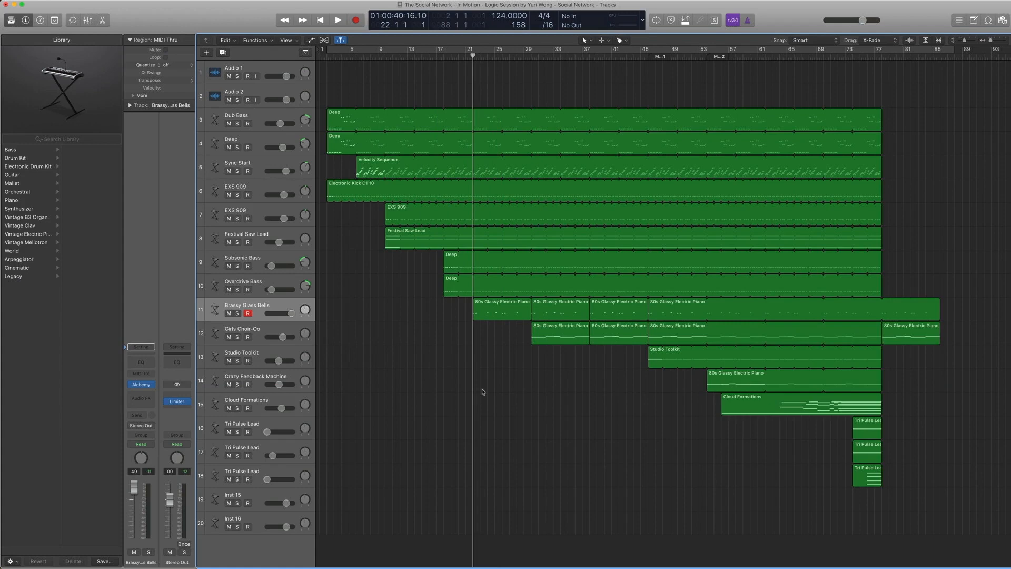
click(494, 315)
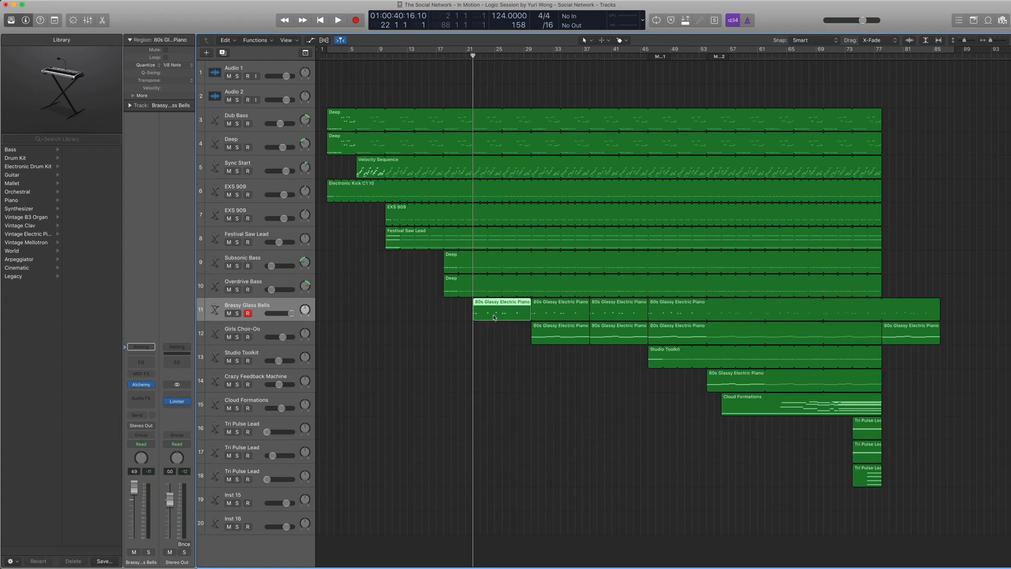
key(p)
key(space)
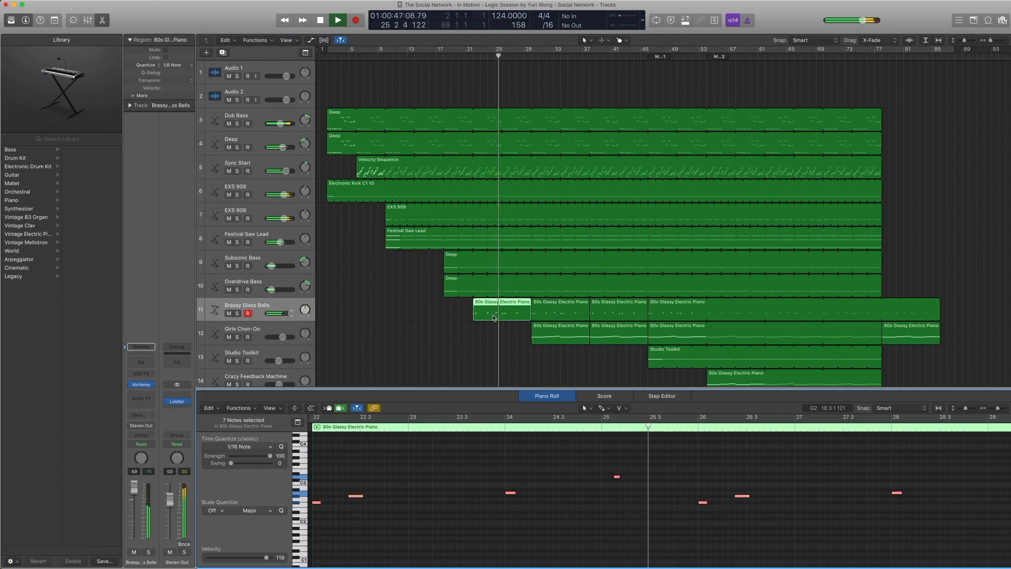
key(space)
key(e)
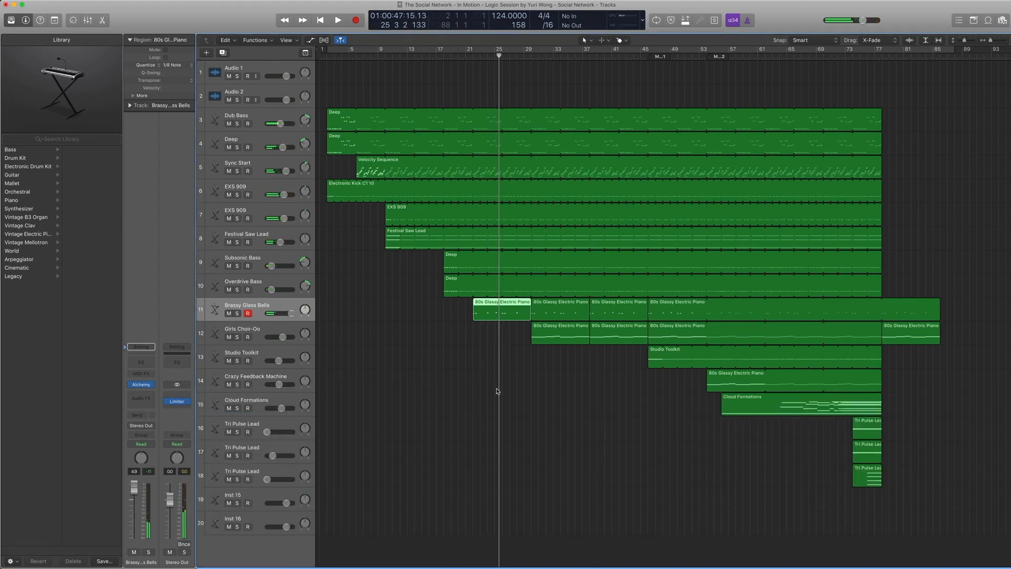
Select the Girls Choir-Oo track and show all the notes of its first region in the Piano Roll
click(252, 328)
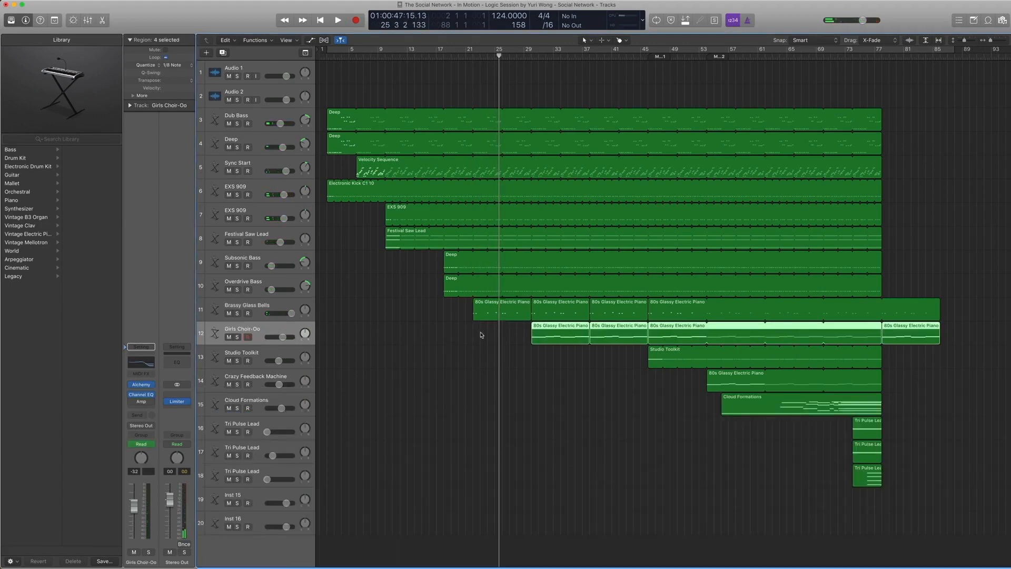
click(549, 357)
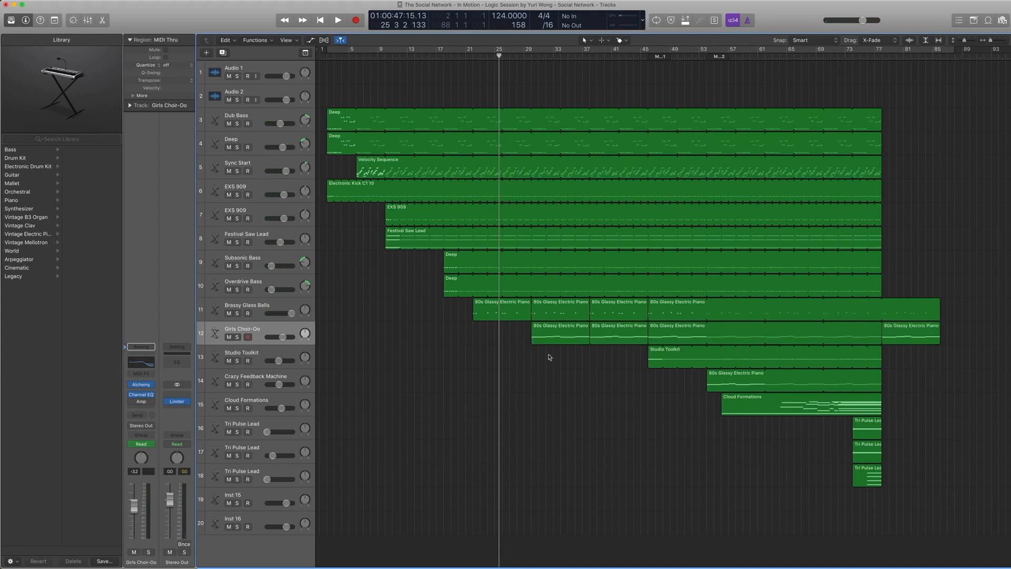
click(549, 340)
double_click(551, 338)
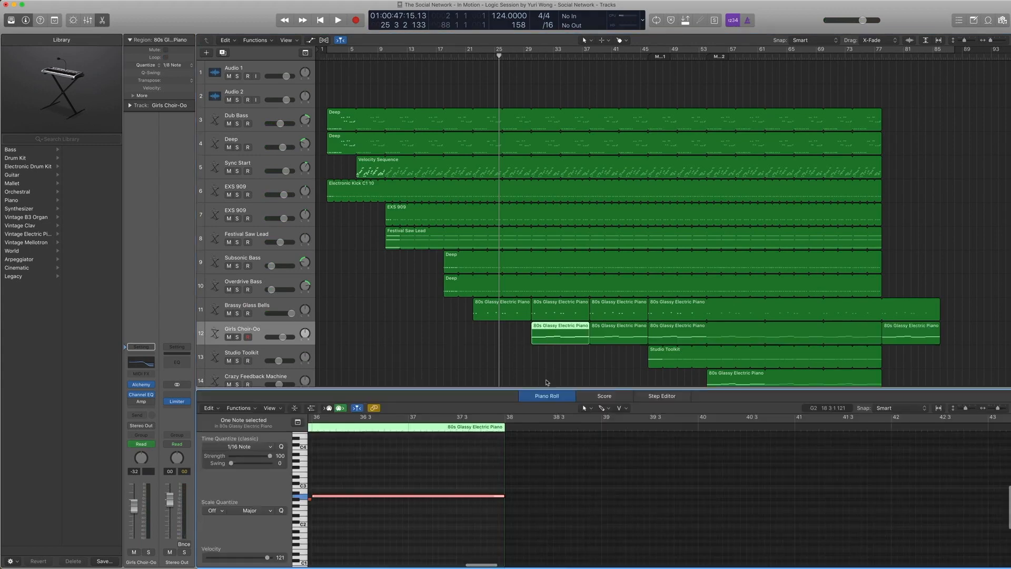
click(436, 472)
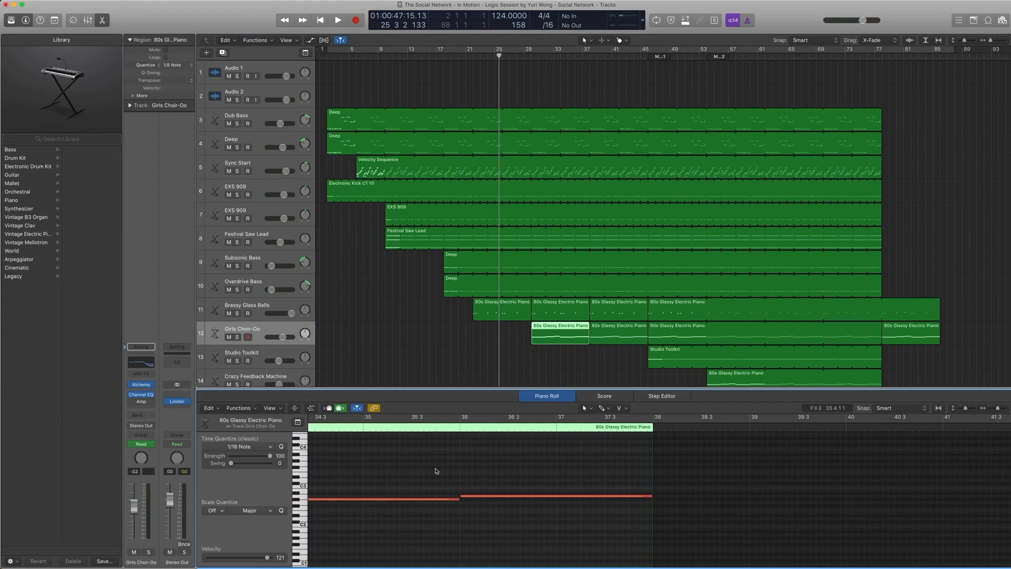
key(super+Left)
scroll(436, 469, left, 10)
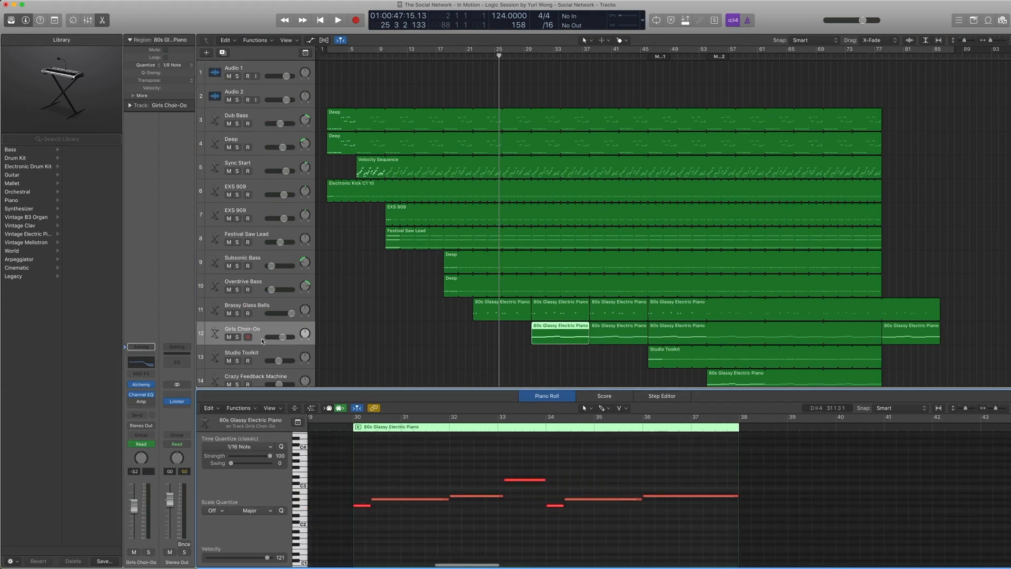
Inspect the Girls Choir-Oo track's Alchemy preset and its Channel EQ settings, closing each plug-in window
click(140, 389)
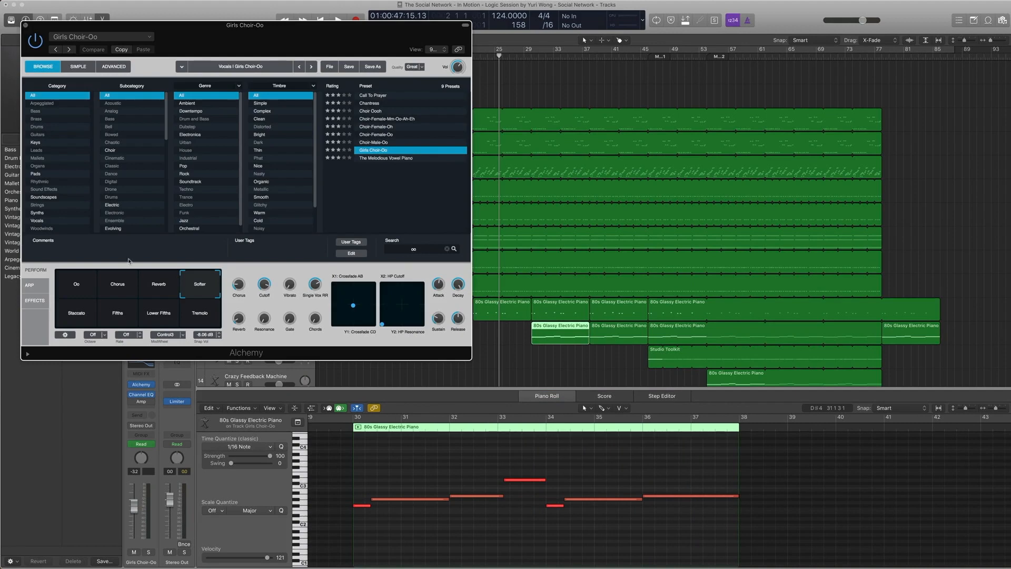
click(25, 25)
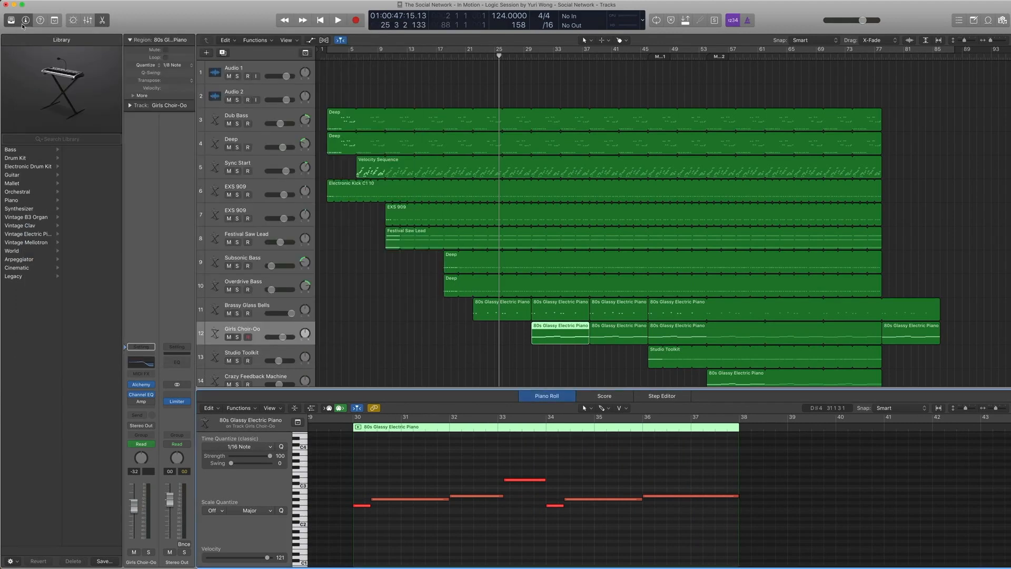
click(143, 396)
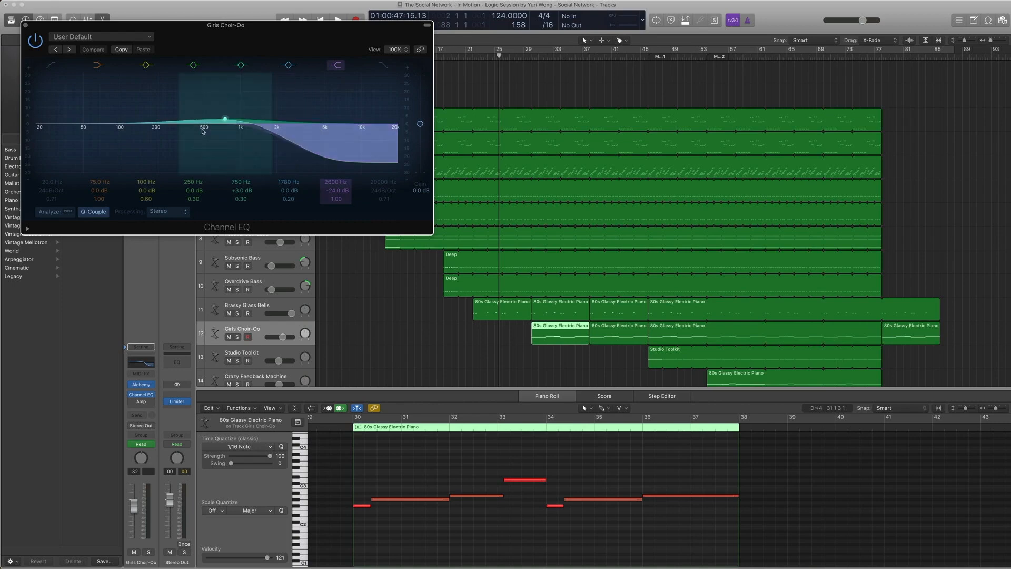
click(25, 25)
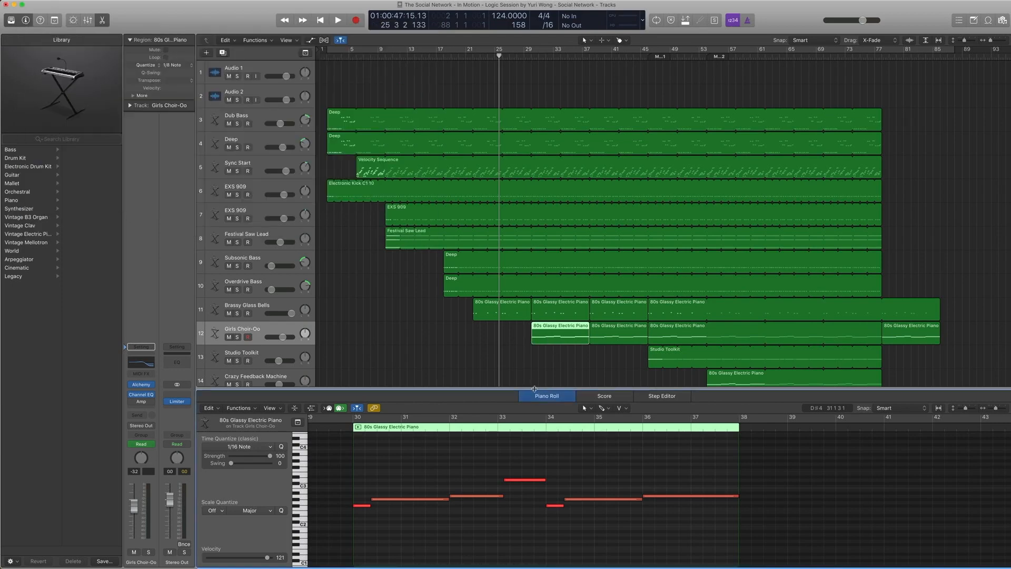
Play the Girls Choir-Oo and Brassy Glass Bells regions at bar 30 together in solo, and recheck the choir region's notes in the Piano Roll
key(p)
drag(562, 385, 557, 314)
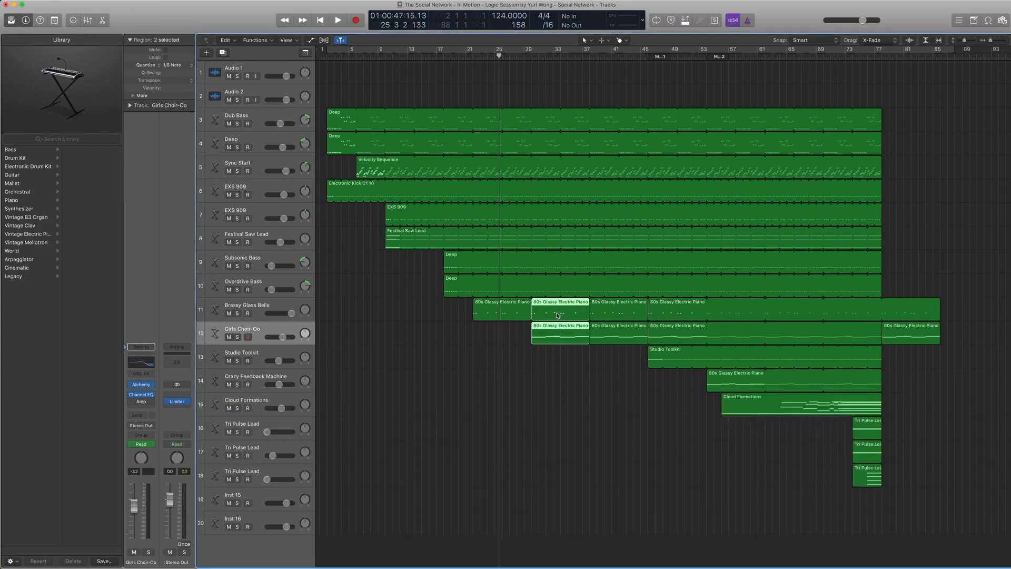
key(space)
key(ctrl+s)
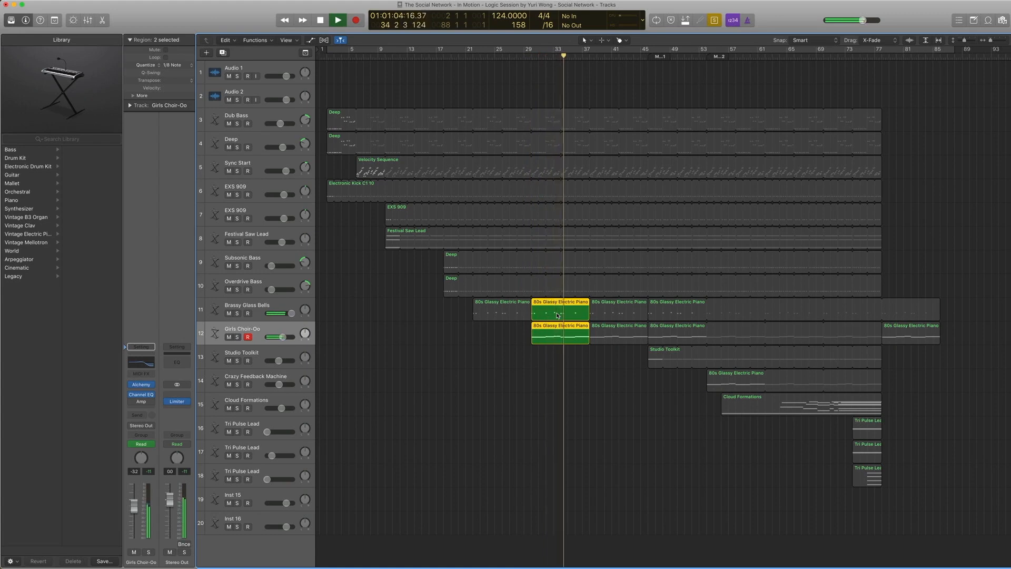
key(space)
click(492, 344)
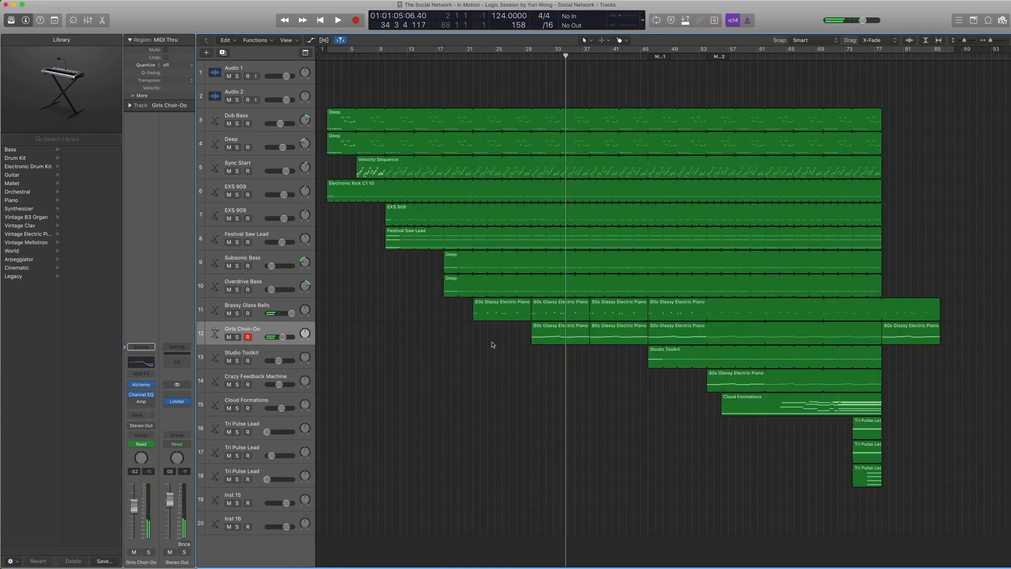
double_click(549, 335)
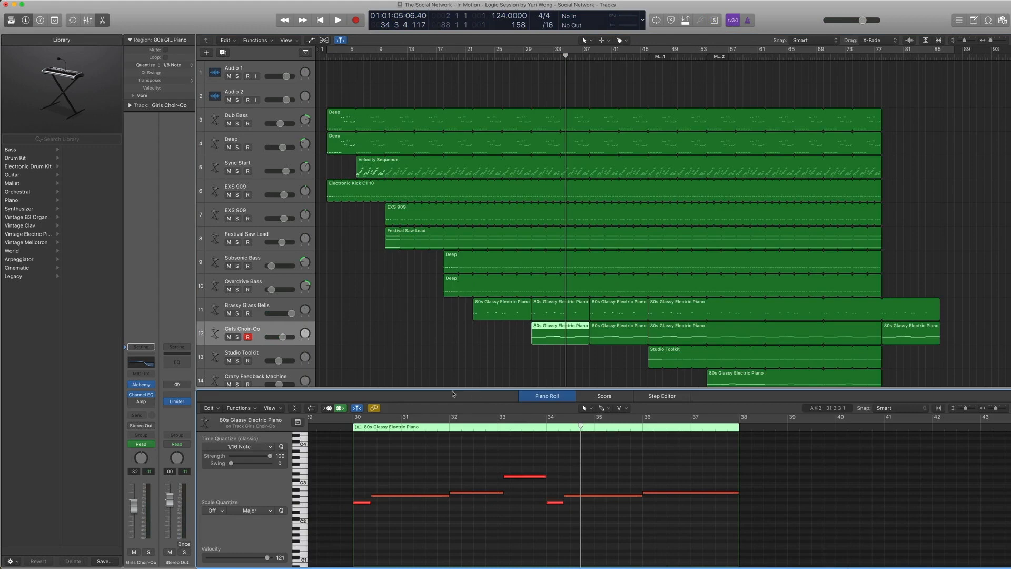
key(e)
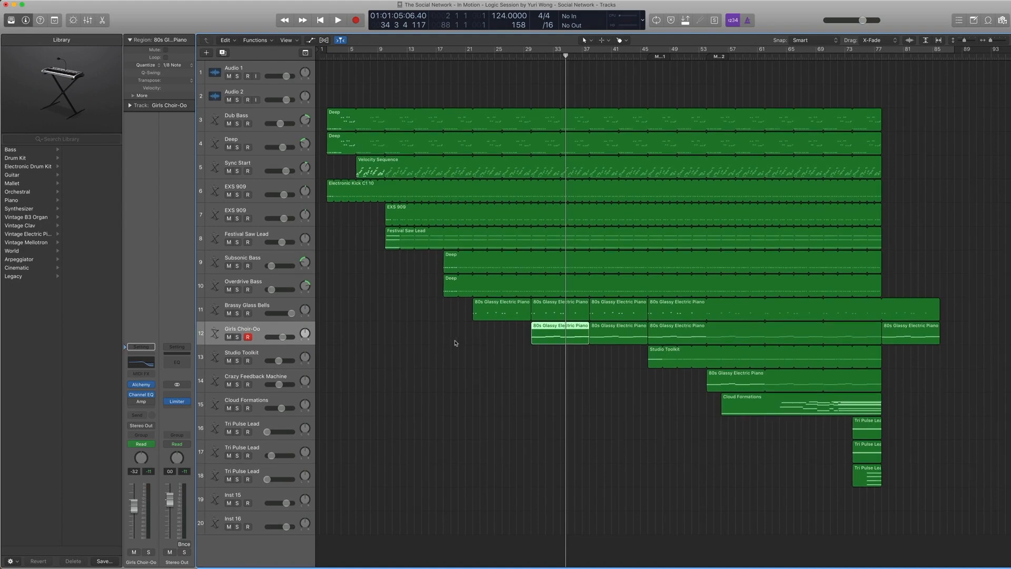
Show track automation and display the Insert #3 Bypass curve on the Girls Choir-Oo track
scroll(475, 348, right, 2)
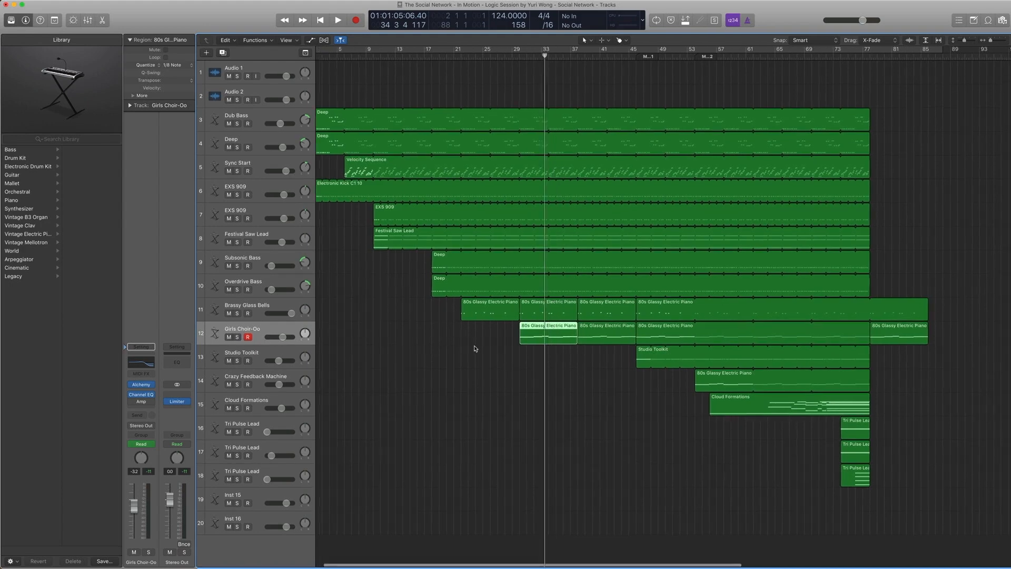
scroll(475, 348, right, 2)
click(247, 330)
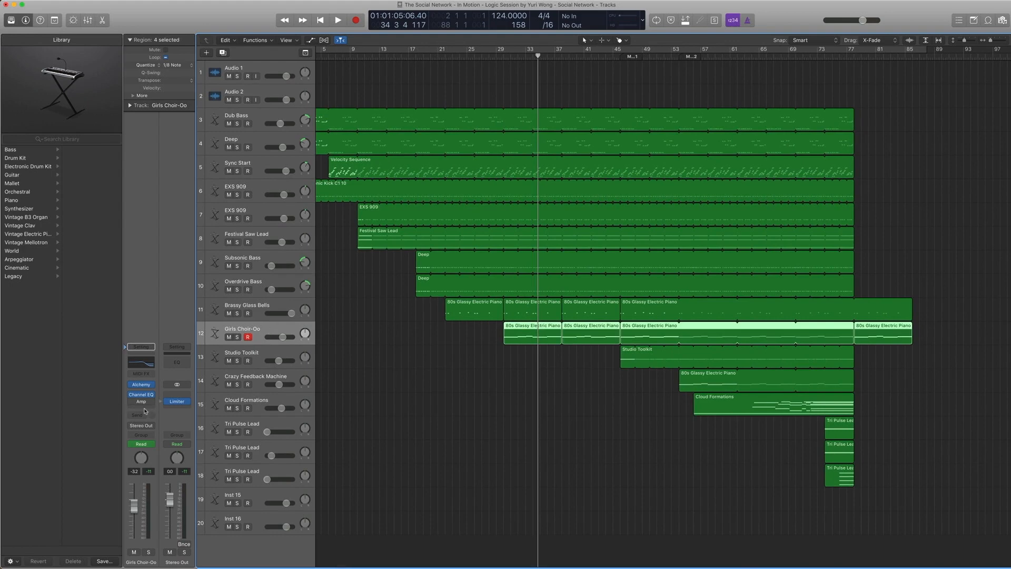
key(a)
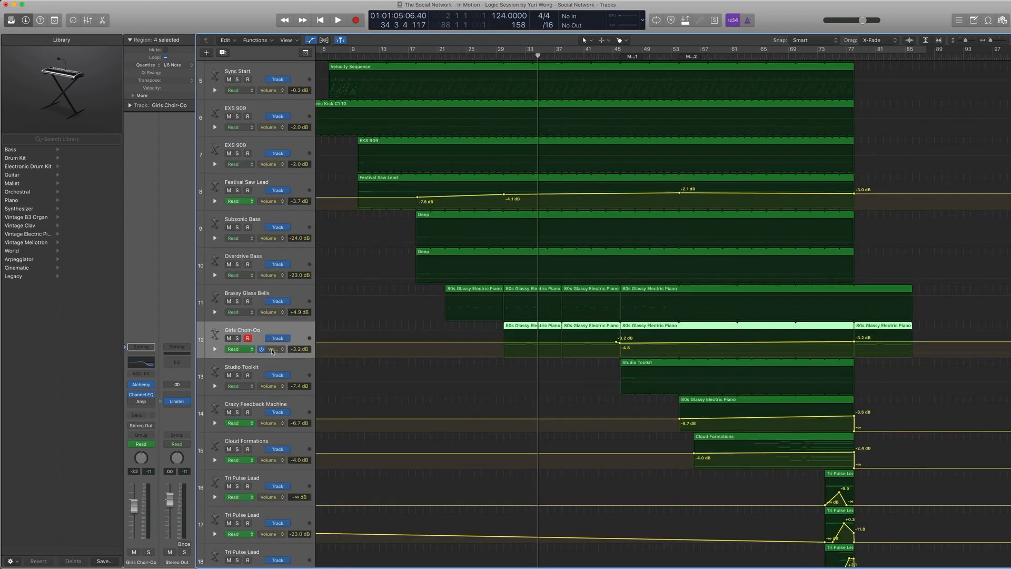
click(273, 351)
click(277, 353)
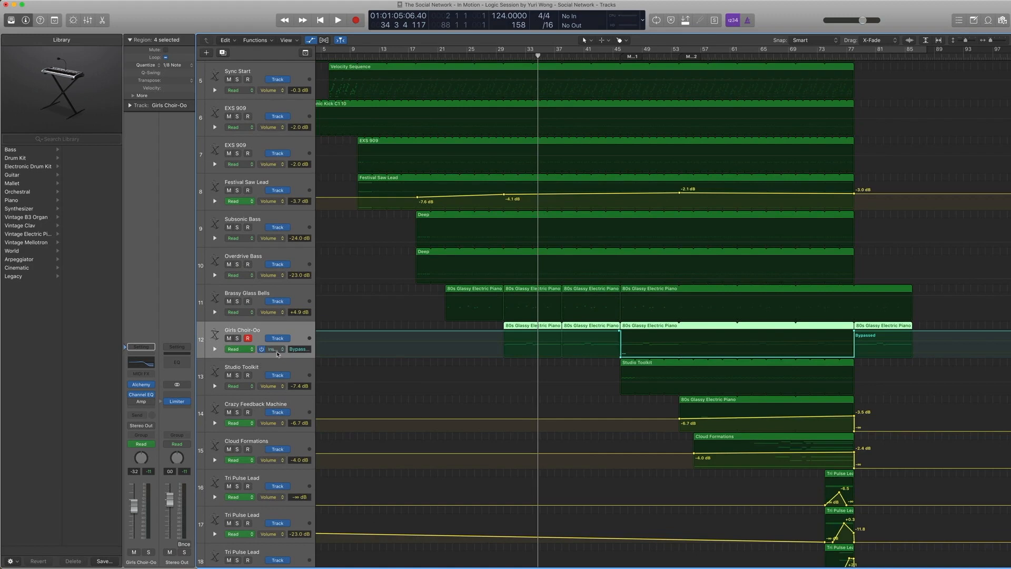
Move the playhead to bar 47, past the amp bypass change, and open the Girls Choir-Oo track's Amp Designer
key(period)
key(period)
key(period)
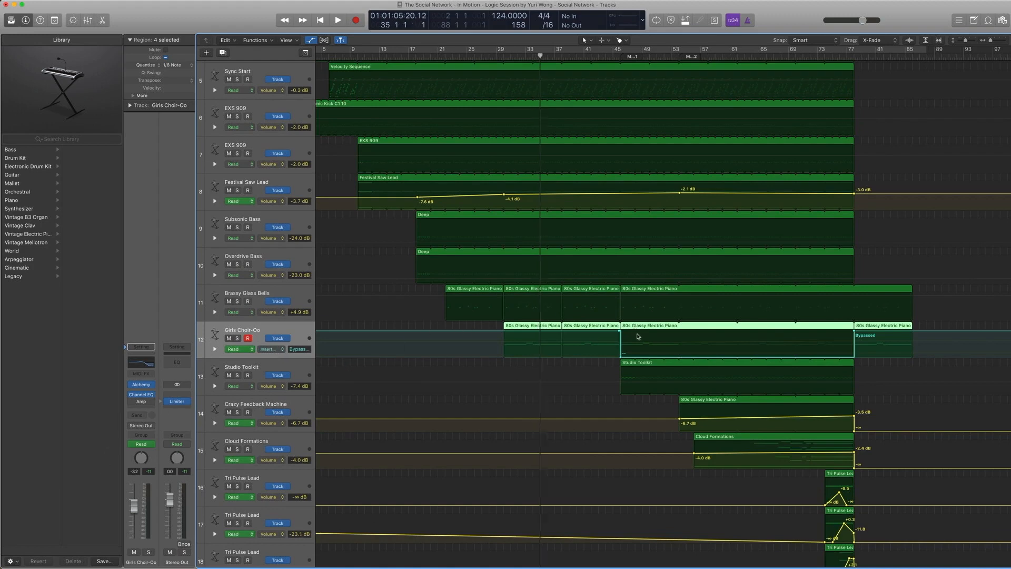
key(period)
key(period)
key(period)
key(period)
key(period)
key(period)
key(period)
key(period)
key(period)
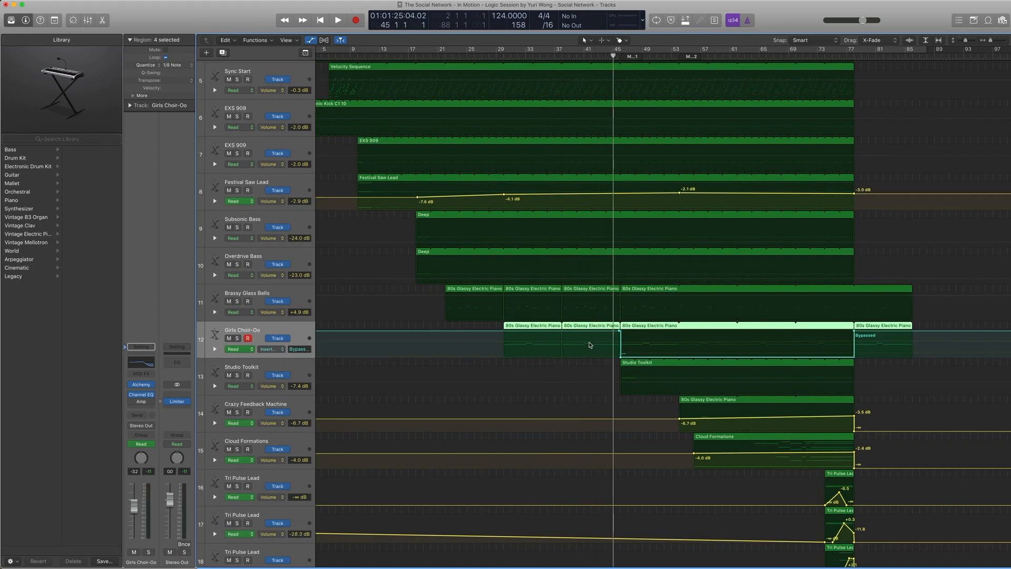
key(period)
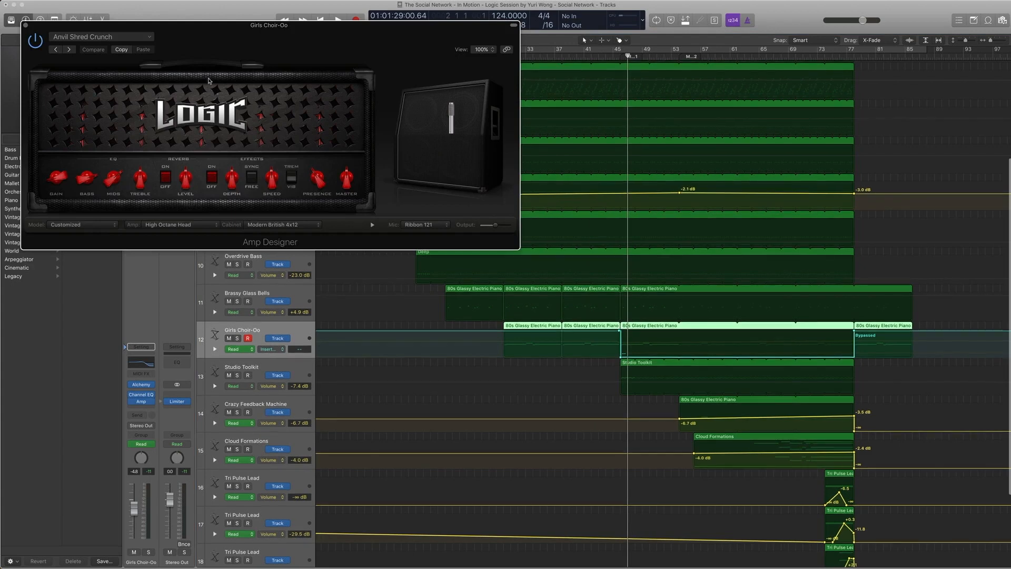
View Amp Designer's preset categories for the Anvil Shred Crunch setting, and close the plug-in window
click(98, 38)
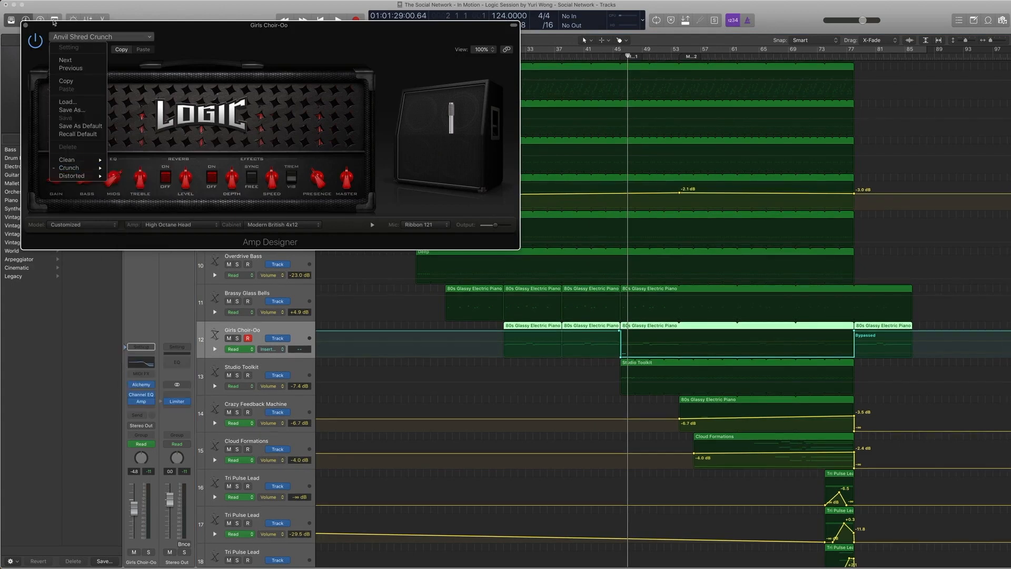
click(27, 26)
click(26, 26)
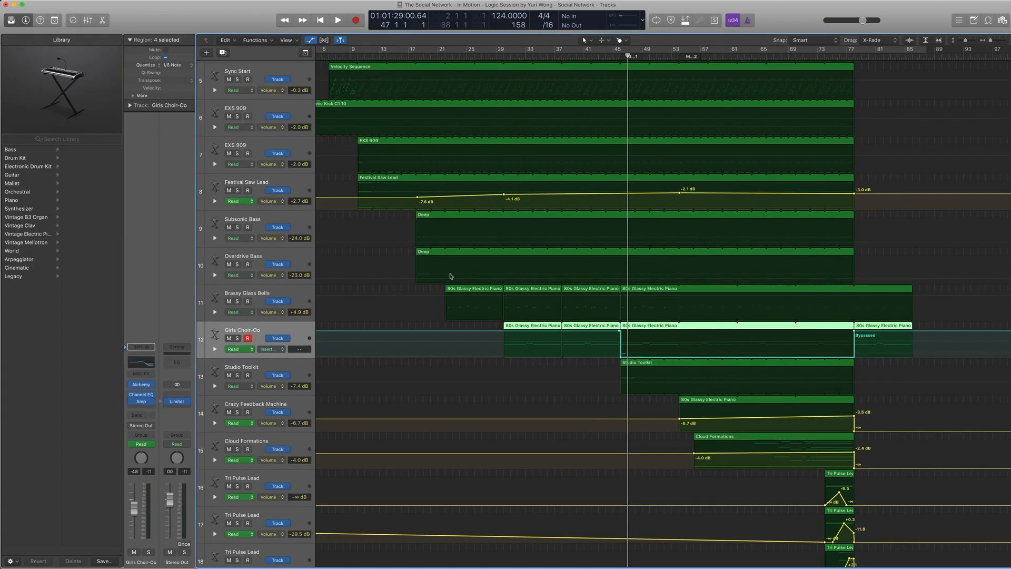
Play the Girls Choir-Oo regions in solo from bar 46 to hear the amp engage, and stop and unsolo them
key(comma)
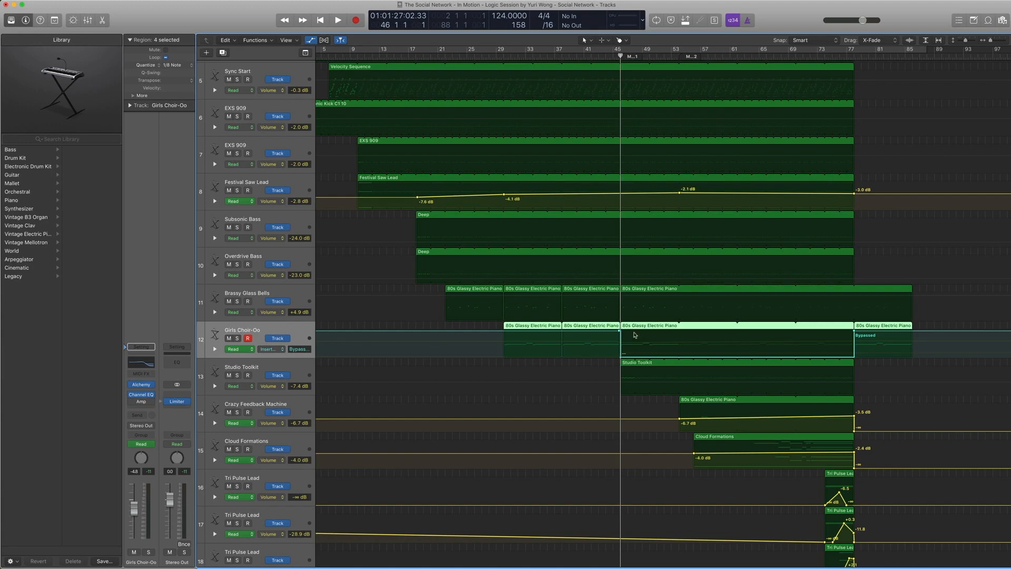
key(ctrl+s)
key(space)
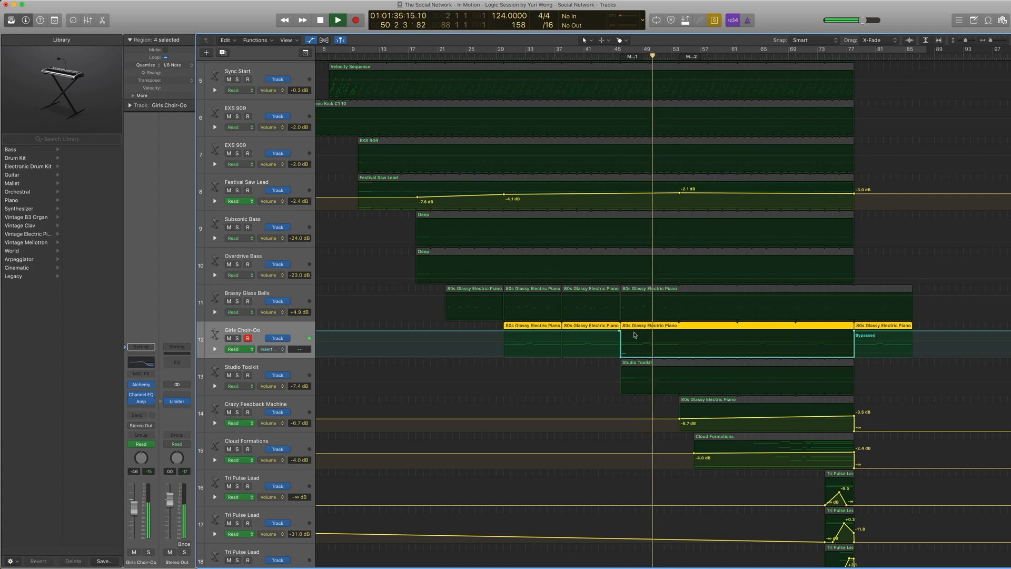
key(space)
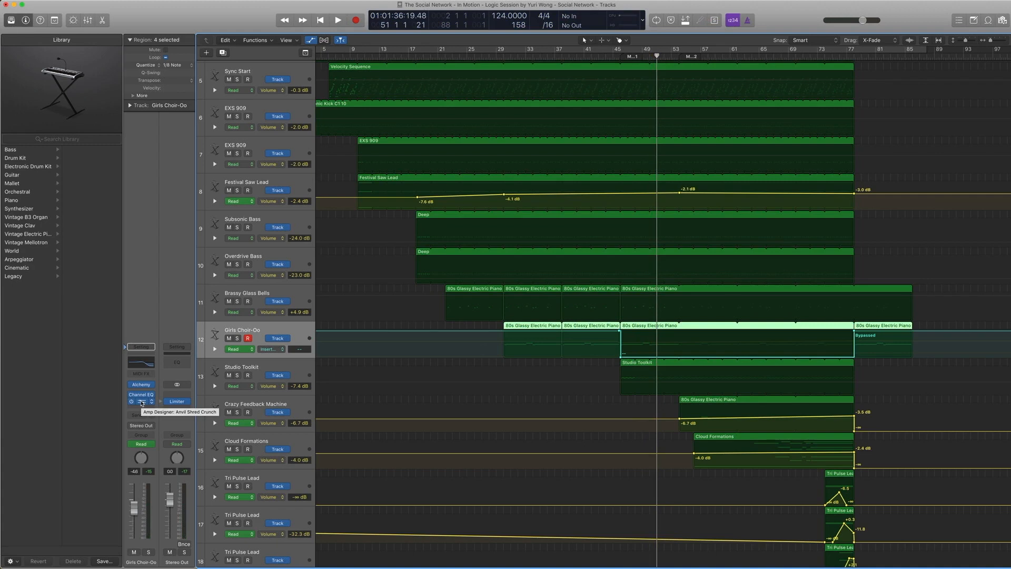
Review the automation parameters available for Girls Choir-Oo, and display its Volume curve
click(269, 349)
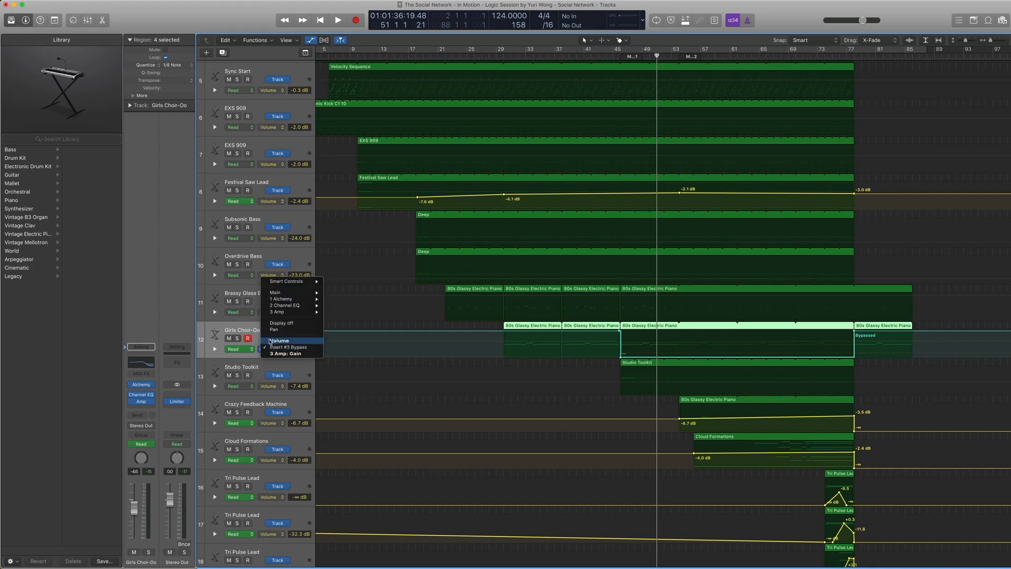
mouse_move(298, 295)
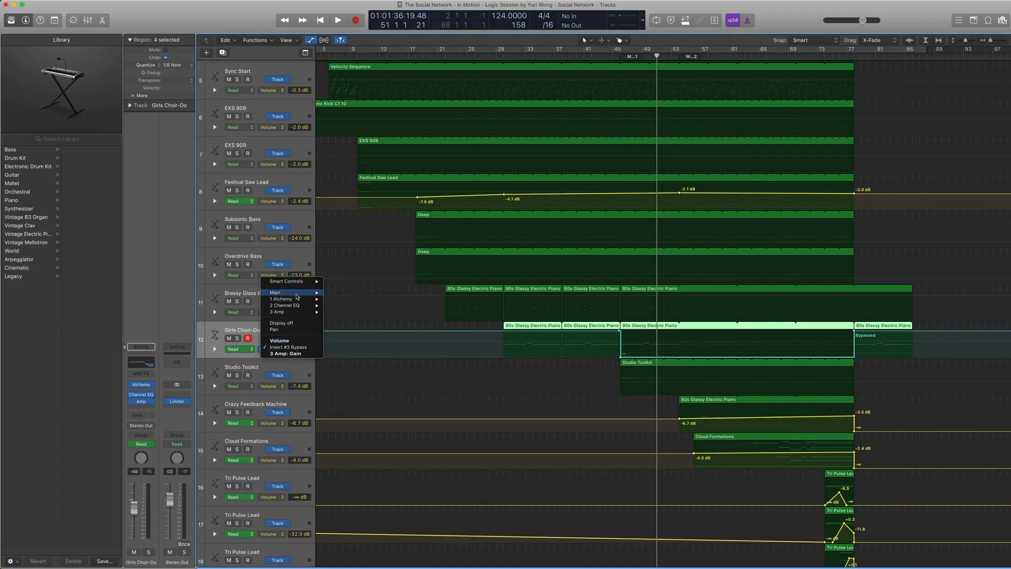
mouse_move(298, 294)
click(351, 346)
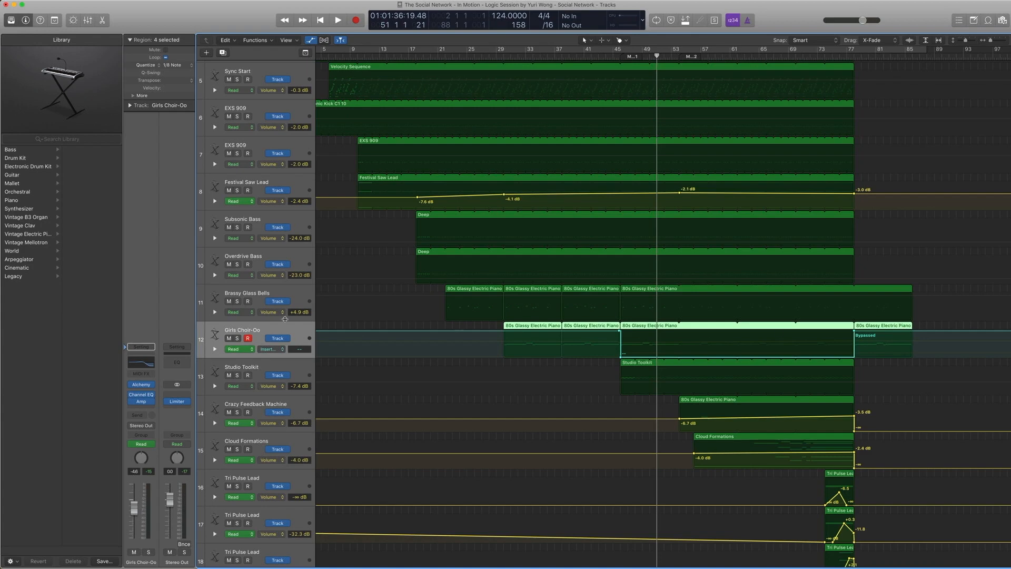
click(275, 352)
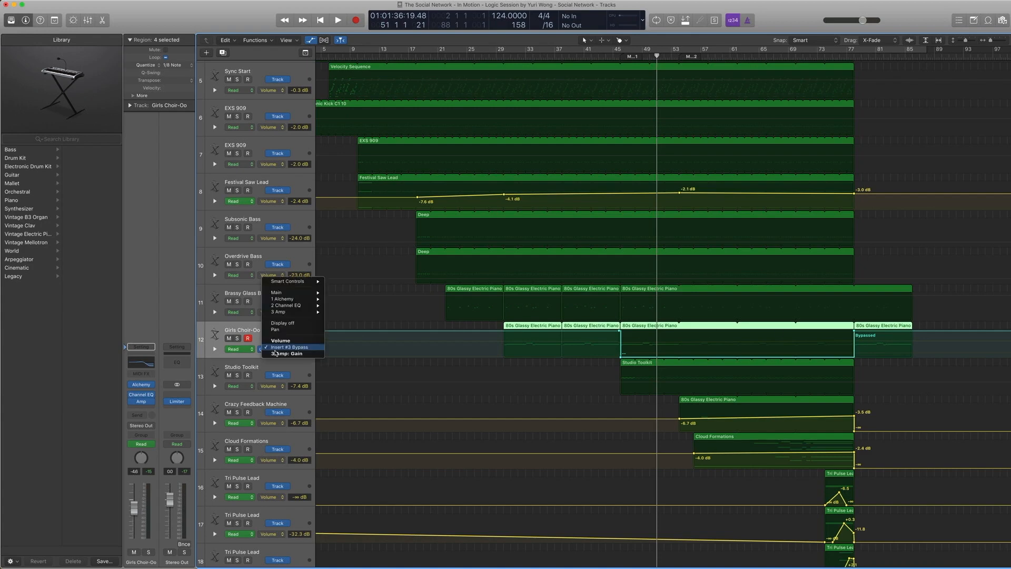
click(292, 341)
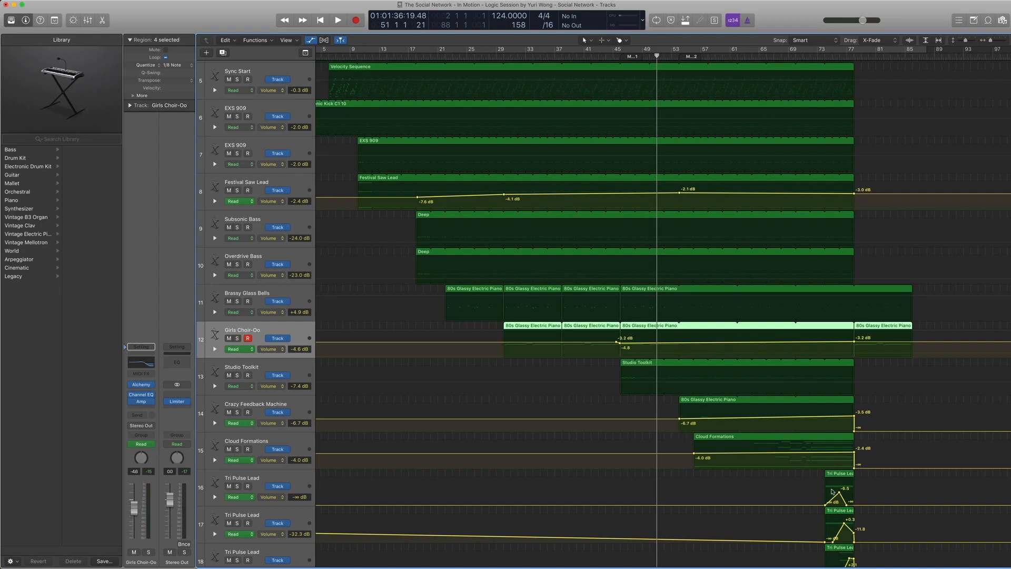
Hide the track automation and select the Studio Toolkit track
scroll(367, 357, down, 1)
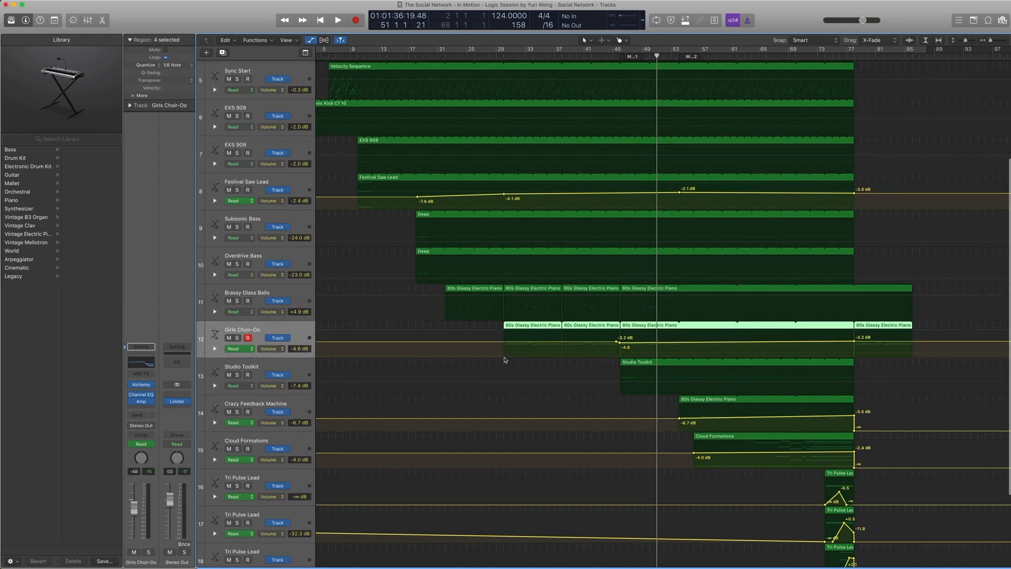
key(a)
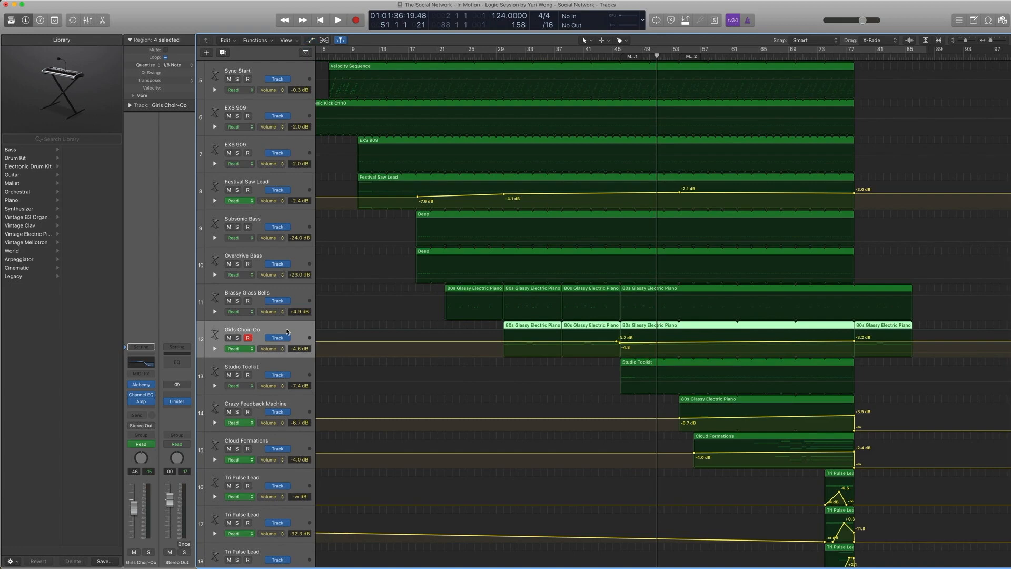
click(263, 351)
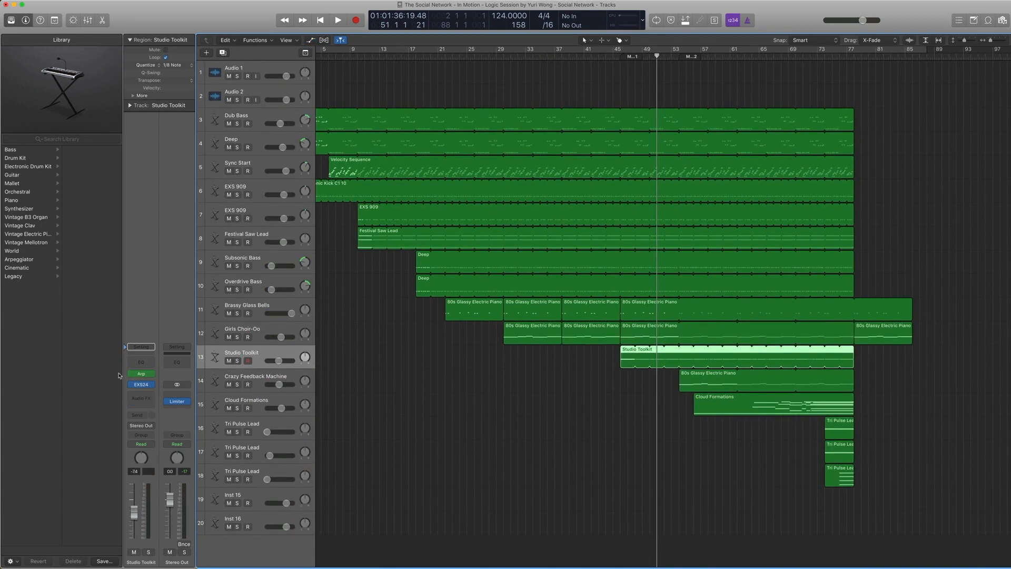
Open the Studio Toolkit region's notes in the Piano Roll, and view the track's Arpeggiator settings before closing the plug-in window
double_click(627, 356)
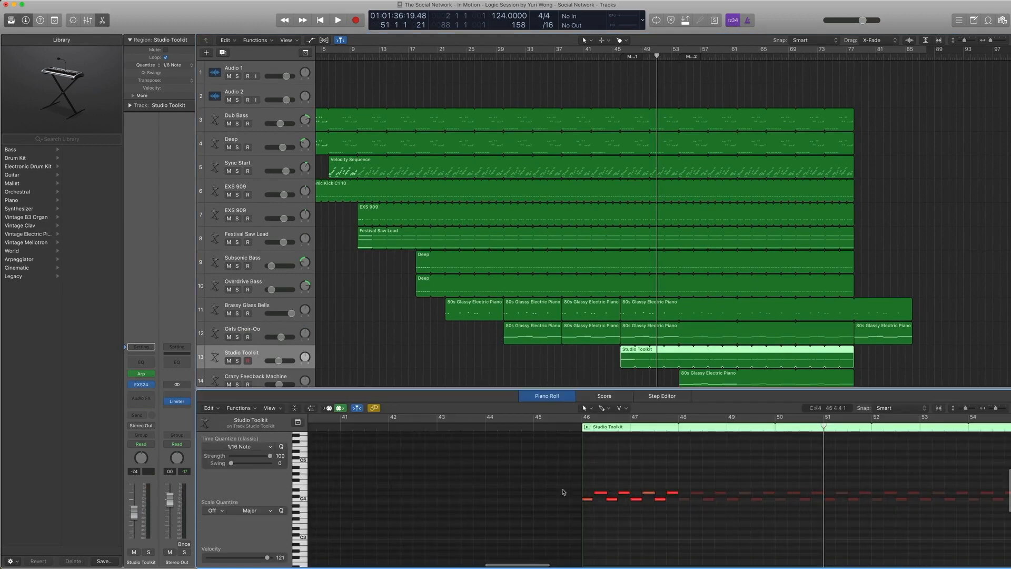
click(142, 374)
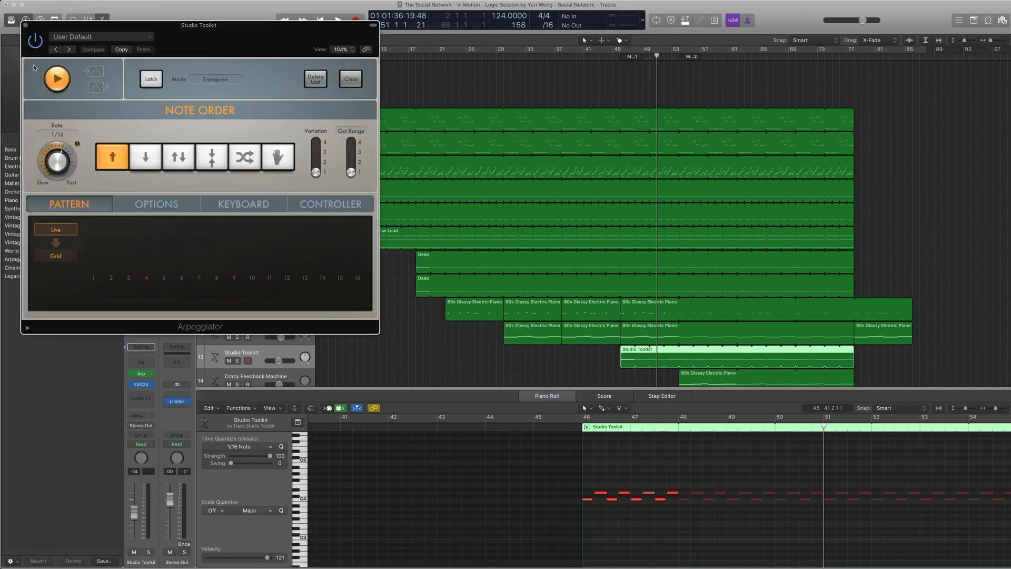
click(26, 26)
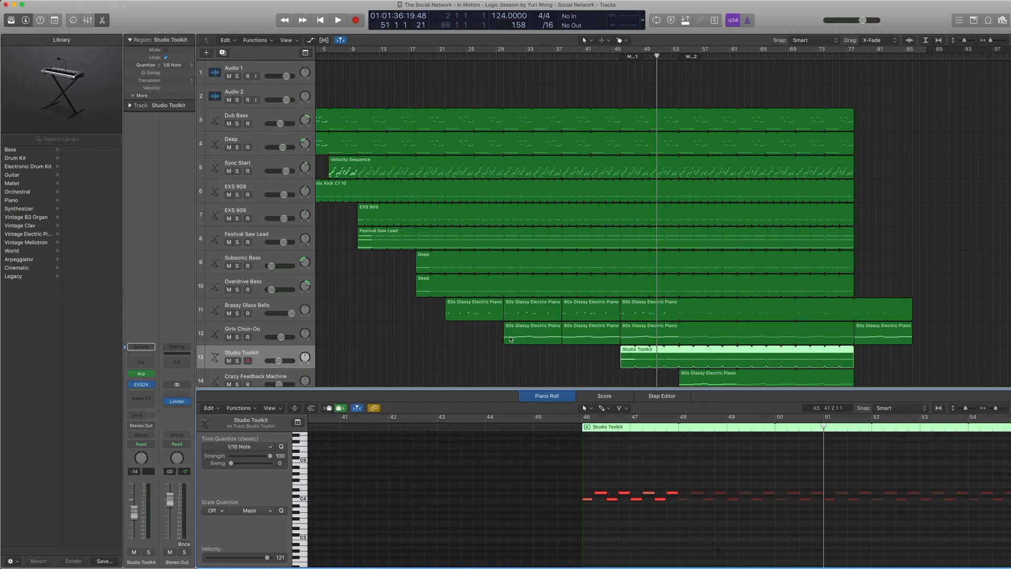
Play the Studio Toolkit region in solo from bar 46, and replay the passage with the full mix
key(ctrl+s)
key(space)
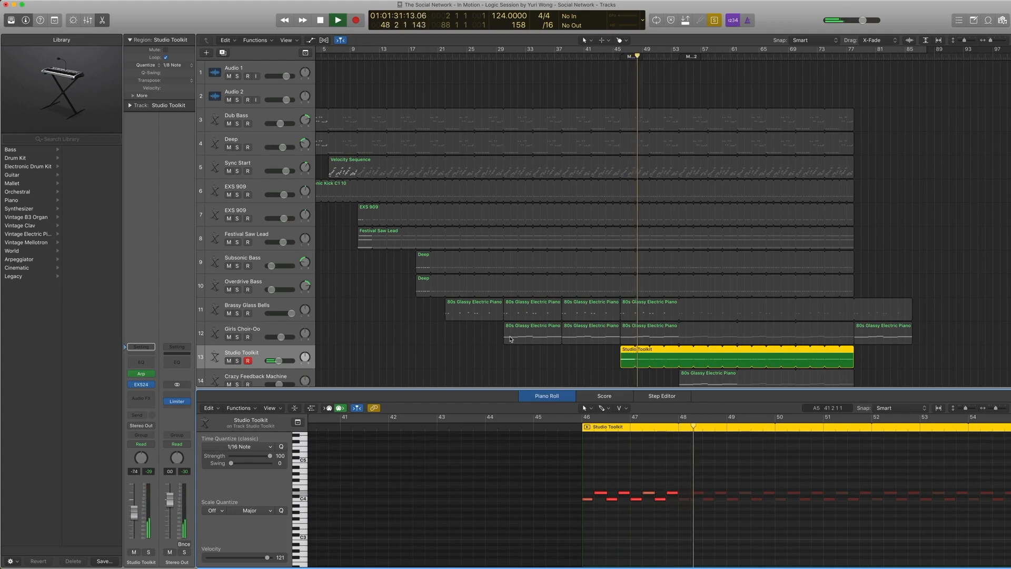
key(ctrl+s)
key(space)
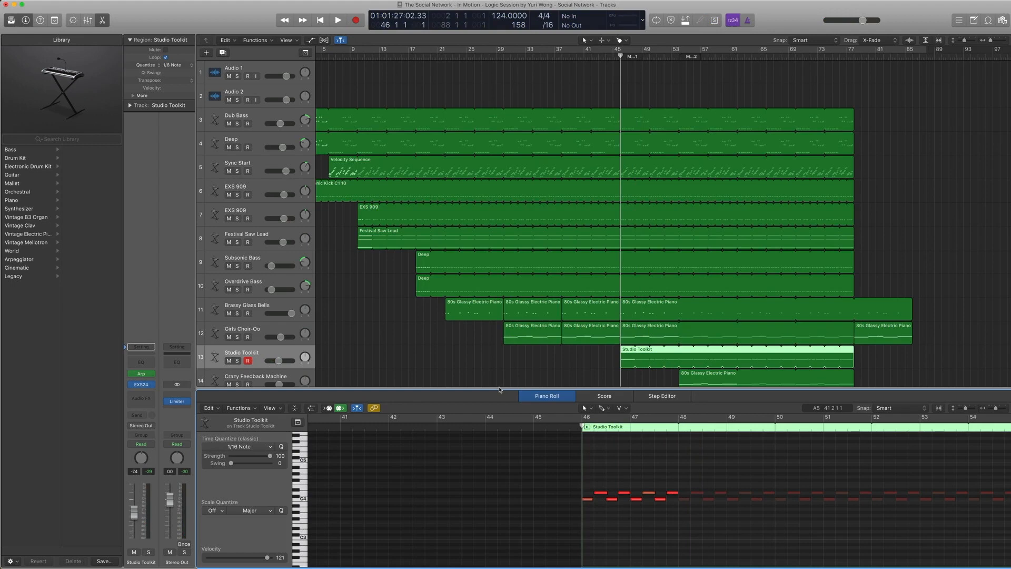
key(space)
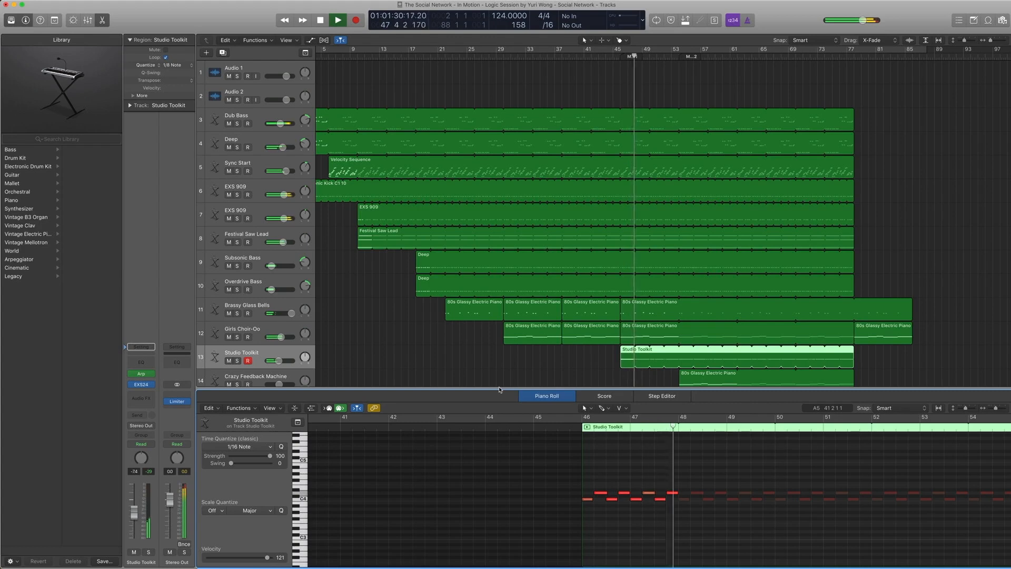
key(space)
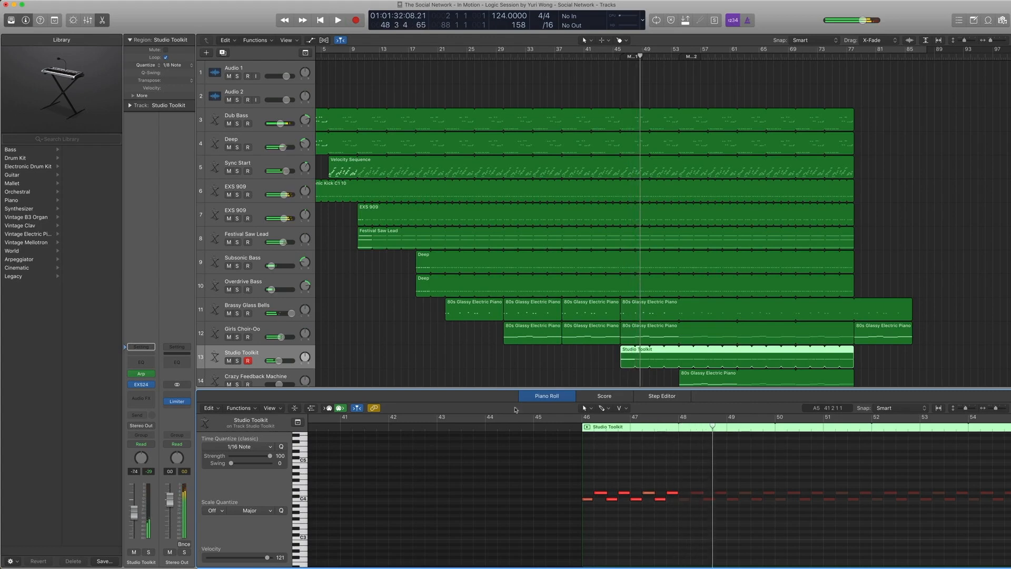
Select the first two notes of the Studio Toolkit part, and close the Piano Roll
drag(591, 508, 598, 492)
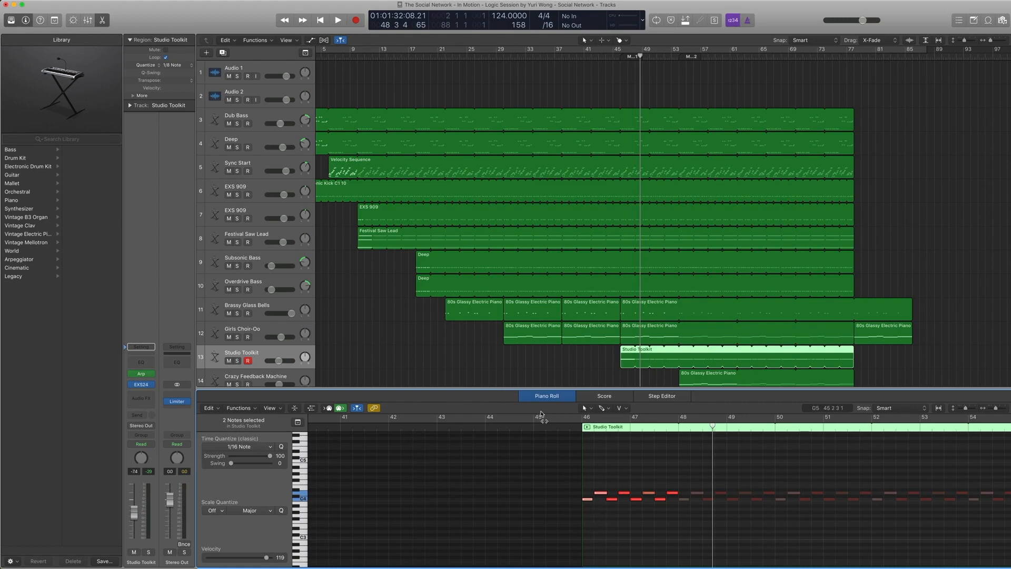
key(e)
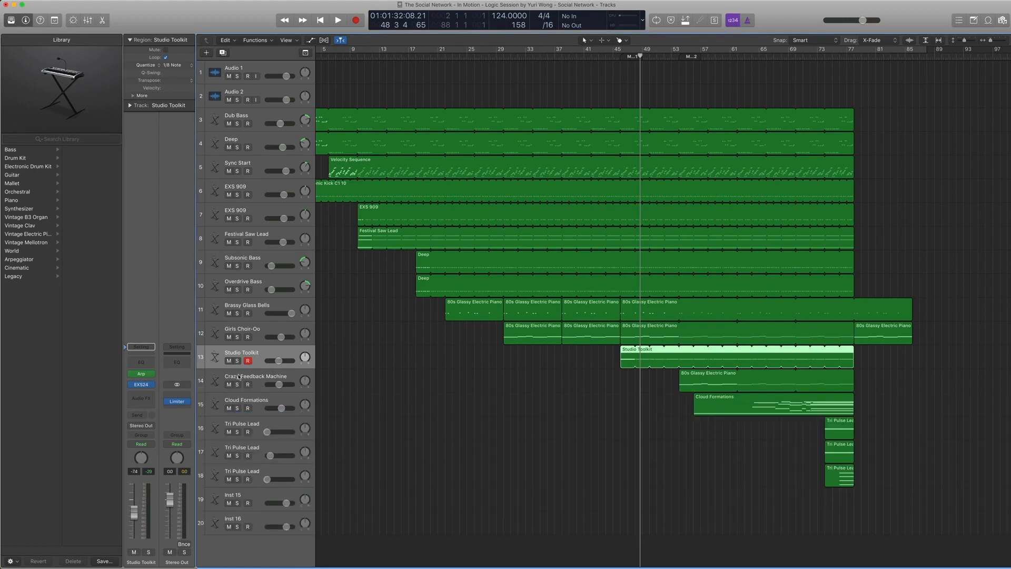
Select the Crazy Feedback Machine track and open its Alchemy instrument to view the Soundscapes preset
click(242, 376)
mouse_move(146, 388)
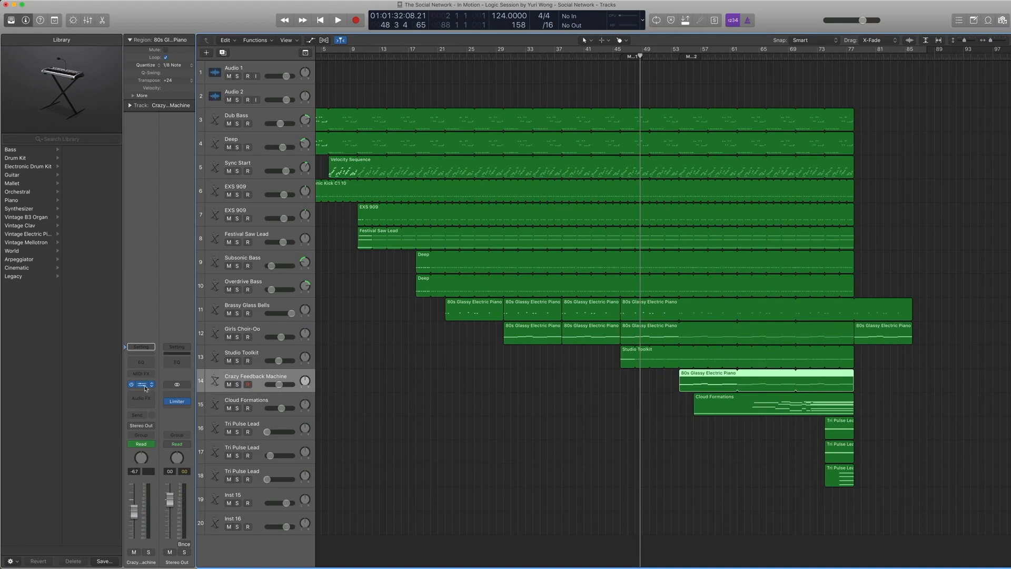
click(146, 389)
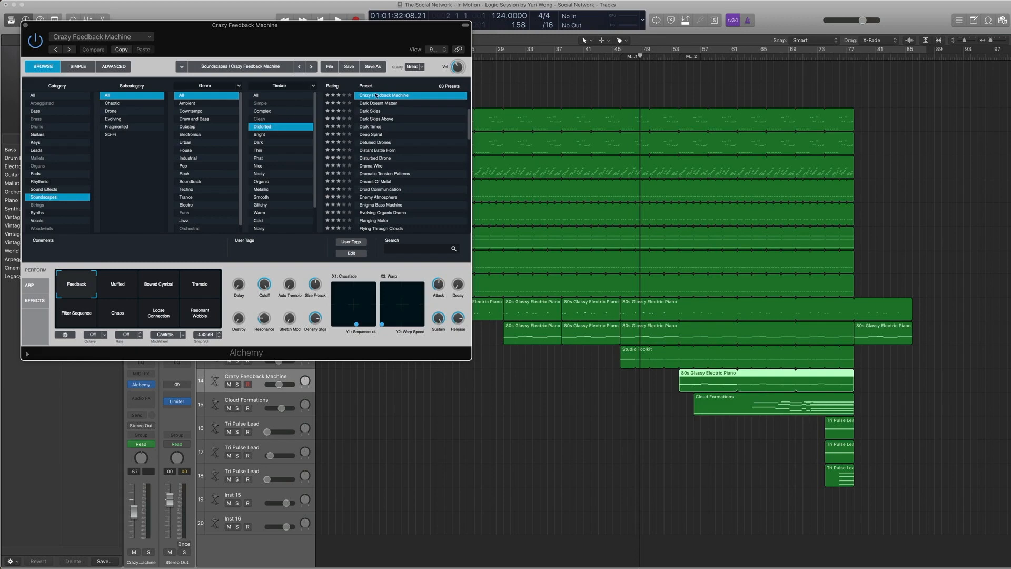
Show the Crazy Feedback Machine region's notes in the Piano Roll, and move the playhead to the region's start at bar 54
drag(887, 491, 627, 319)
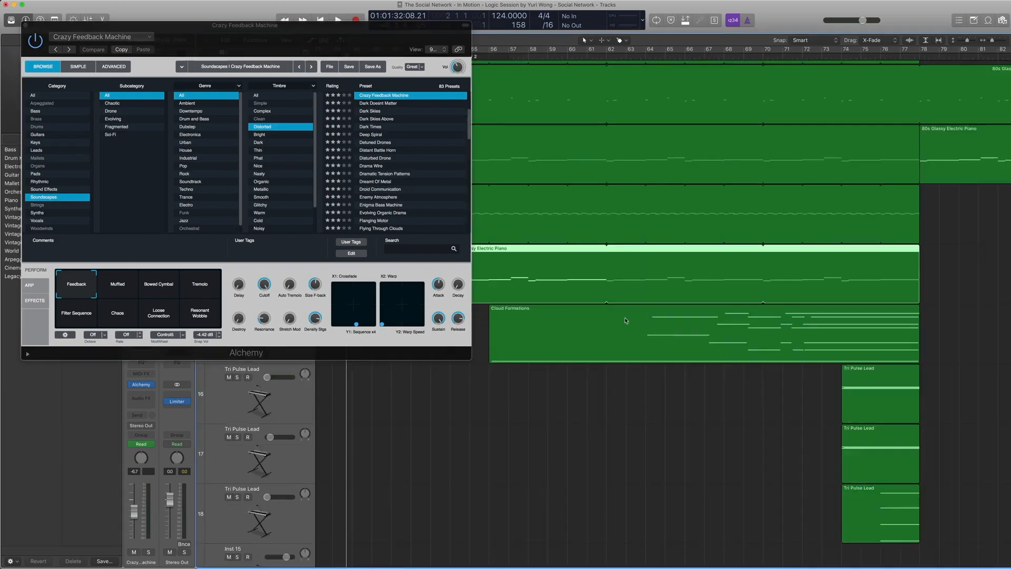
scroll(611, 263, left, 3)
double_click(564, 255)
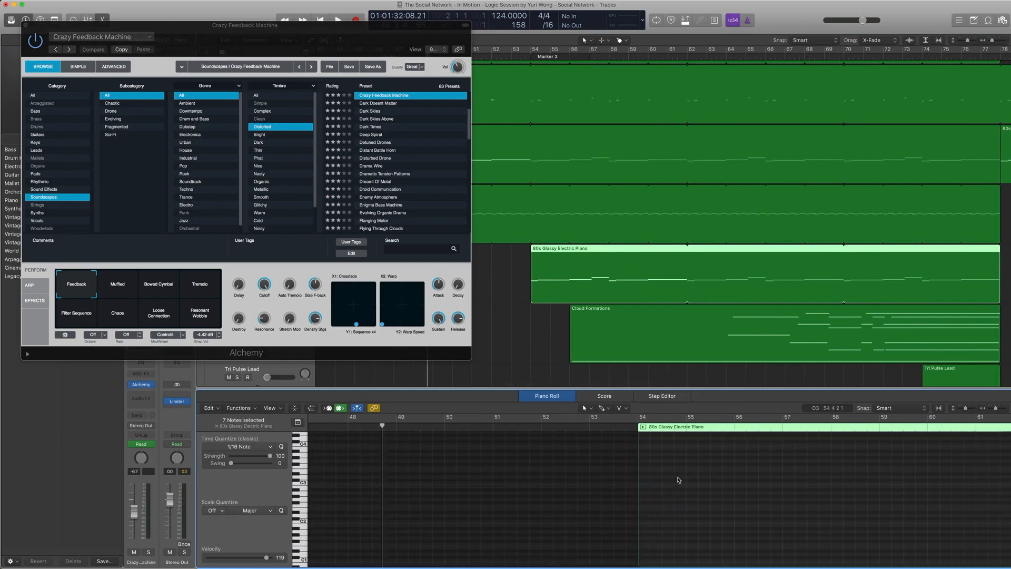
key(period)
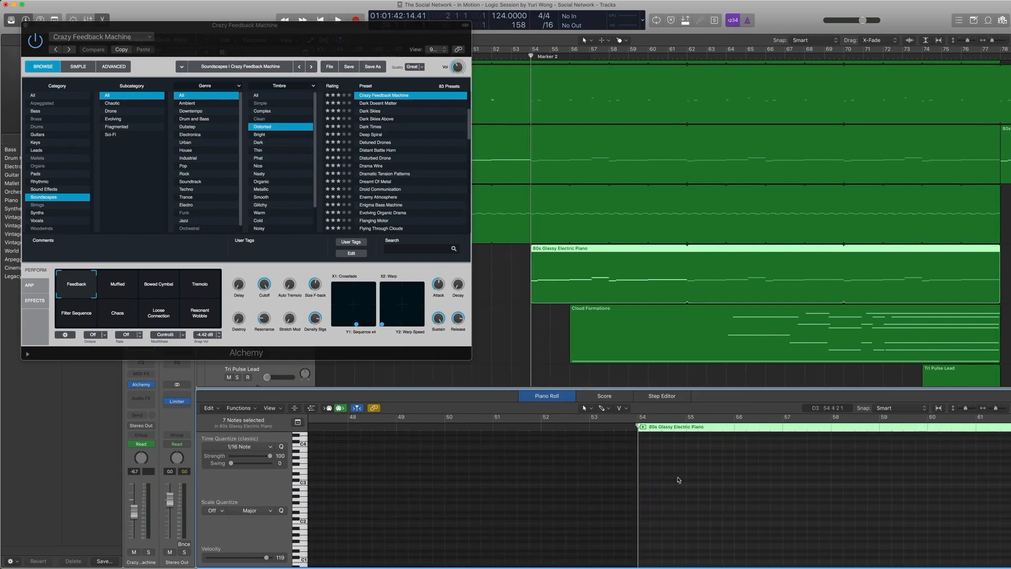
scroll(679, 480, up, 5)
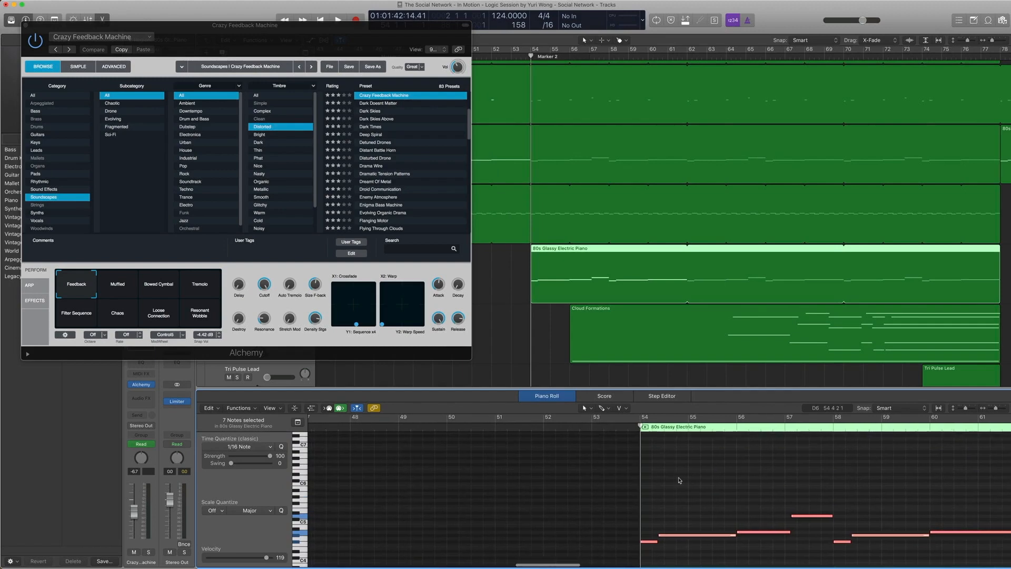
key(super+Left)
key(super+Left)
key(super+Left)
key(super+Left)
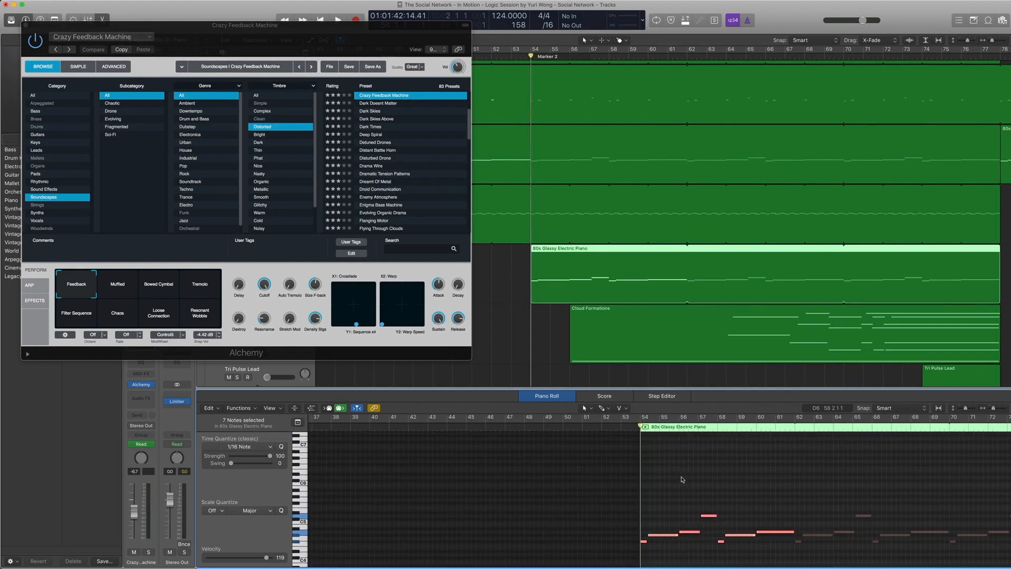
Play the Crazy Feedback Machine region in solo from bar 54, and stop and unsolo it
key(ctrl+s)
key(space)
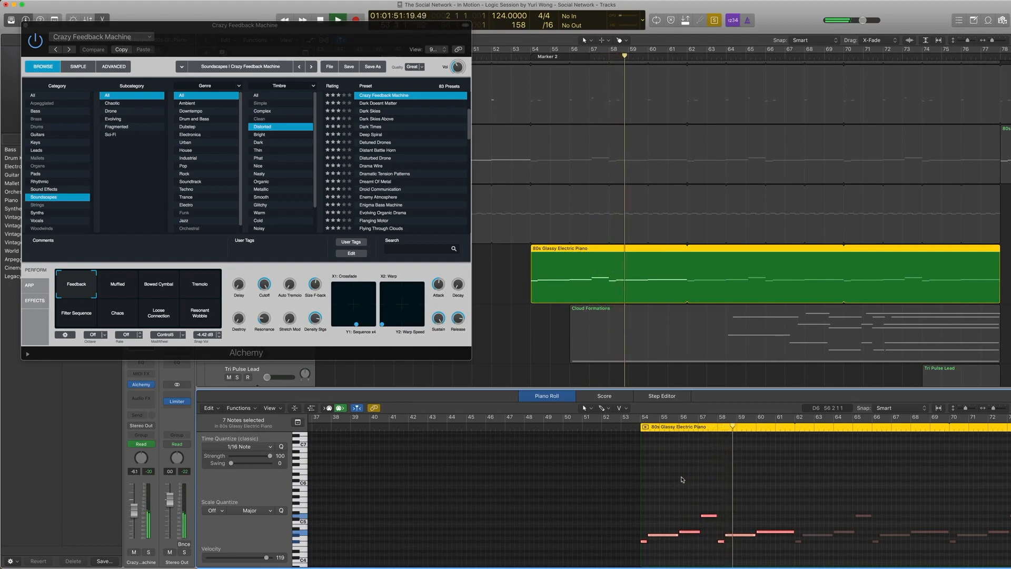
key(ctrl+s)
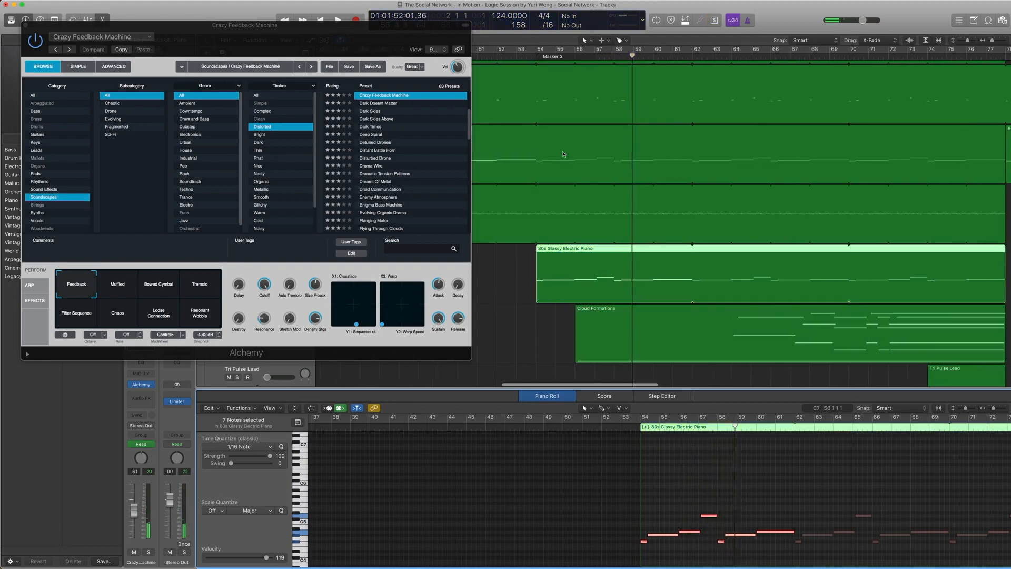
Compare the Crazy Feedback Machine region with the Girls Choir-Oo part in the arrangement, and close the Alchemy window
scroll(562, 154, left, 5)
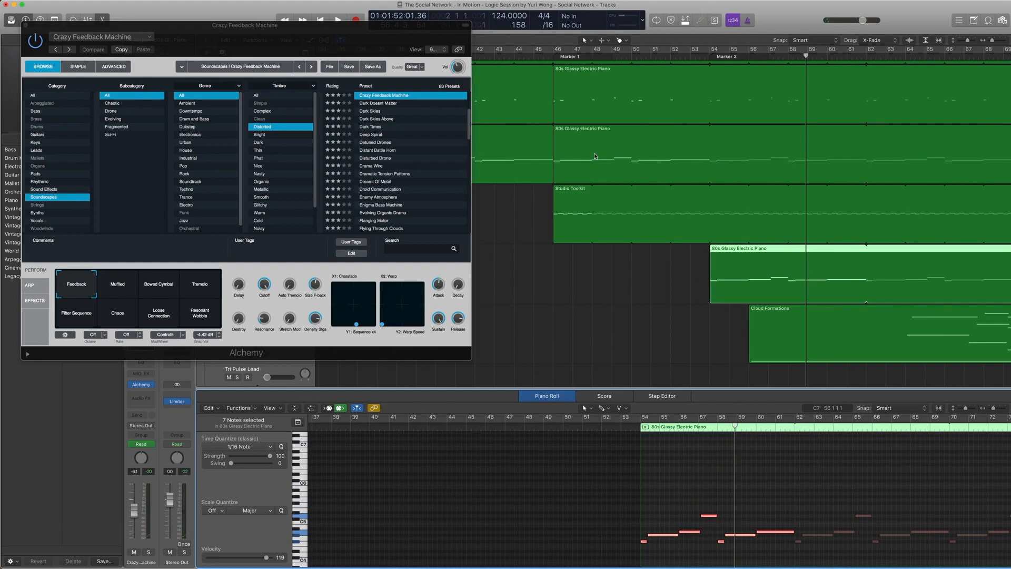
scroll(606, 152, right, 5)
scroll(614, 148, left, 5)
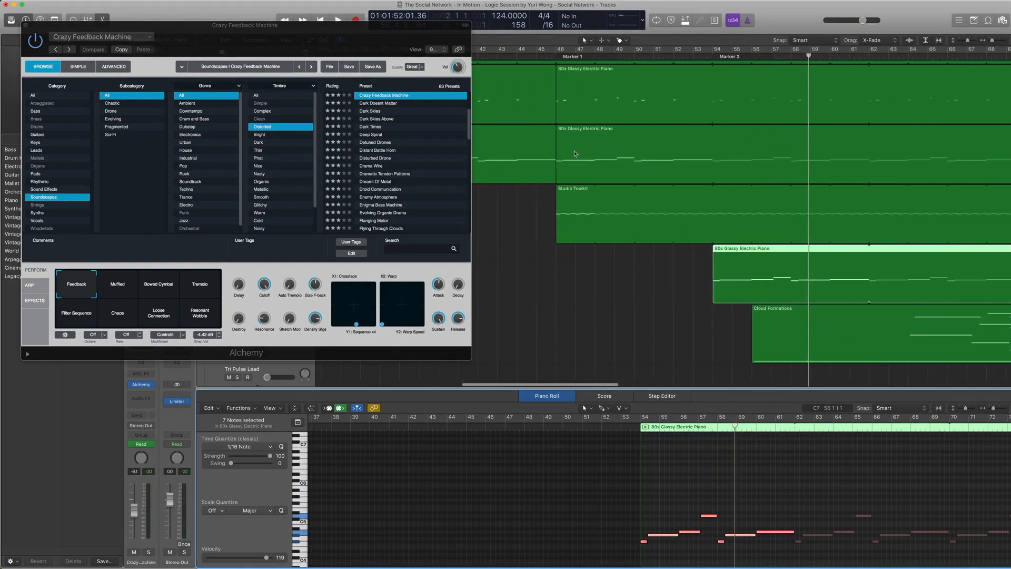
scroll(809, 211, right, 3)
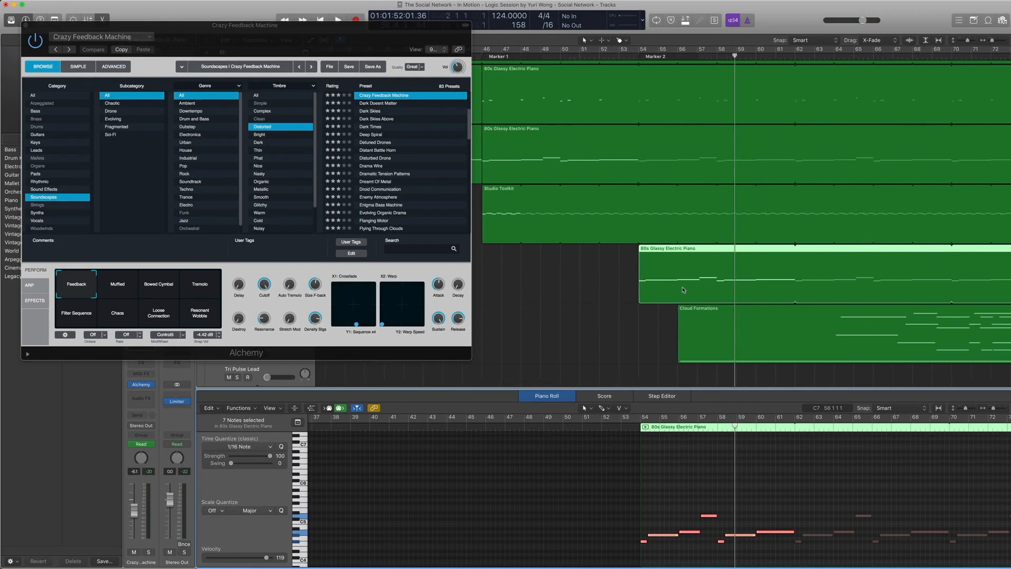
scroll(683, 287, right, 4)
scroll(679, 262, down, 2)
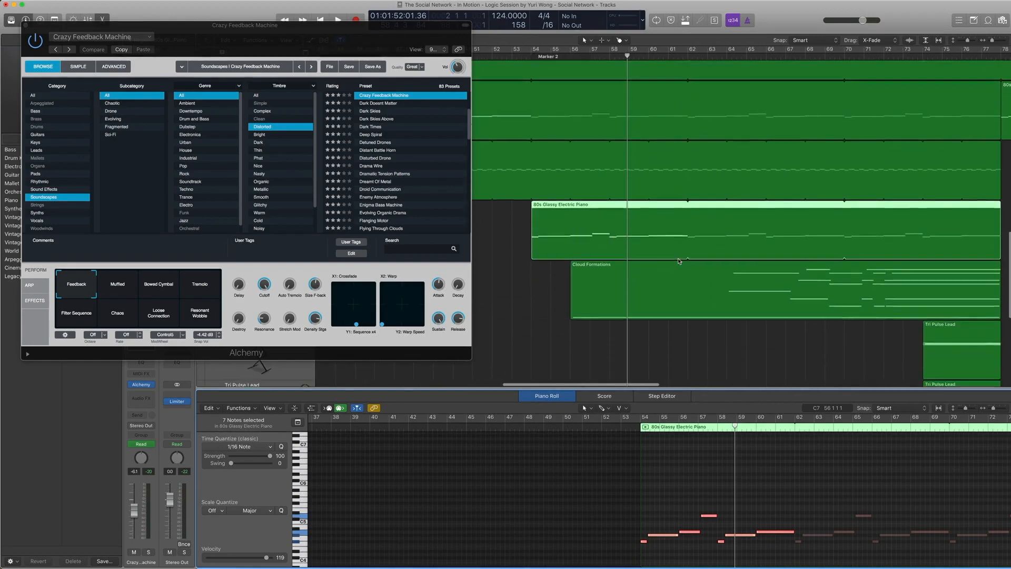
click(25, 25)
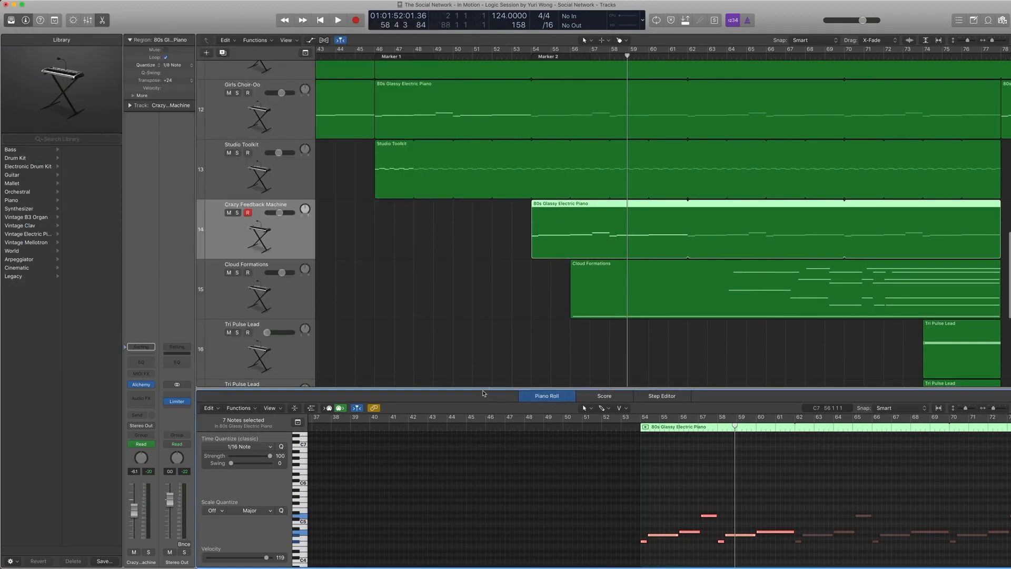
Select the Cloud Formations track, return to the full arrangement overview, and open the region's notes in the Piano Roll
key(p)
key(Down)
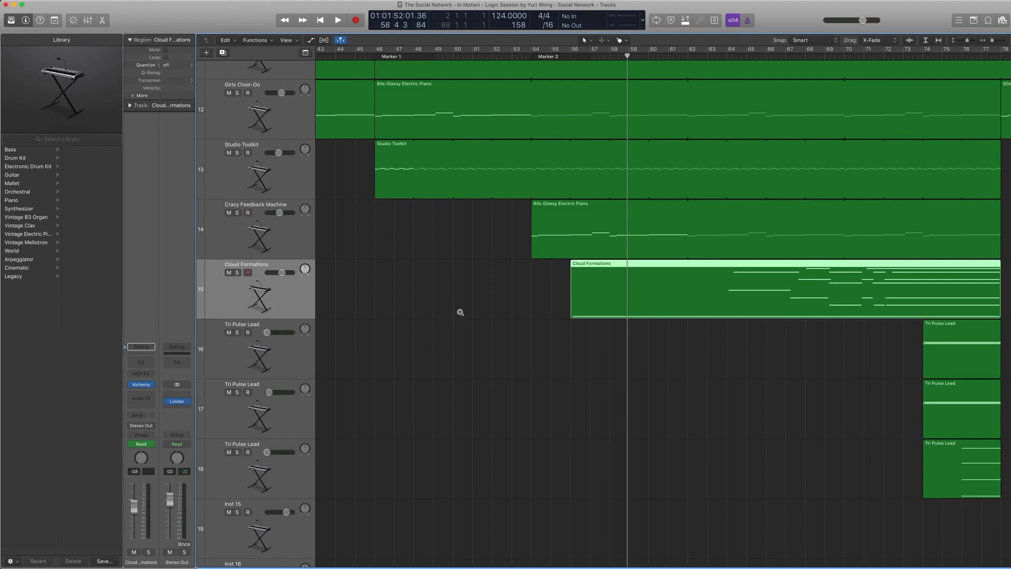
ctrl+alt+click(460, 312)
double_click(724, 406)
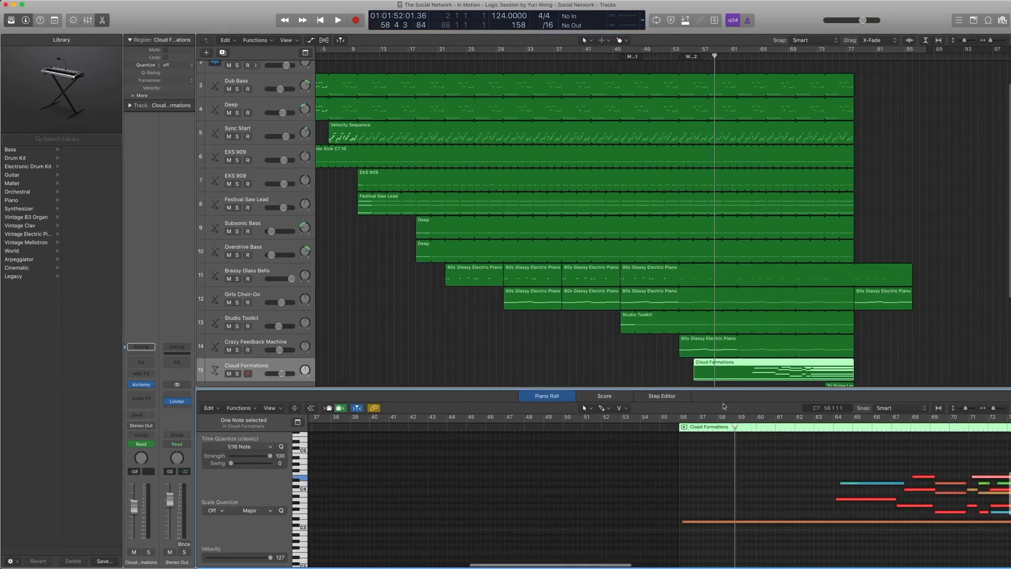
View the Cloud Formations preset and its performance controls in the track's Alchemy instrument, and close the plug-in window
click(141, 385)
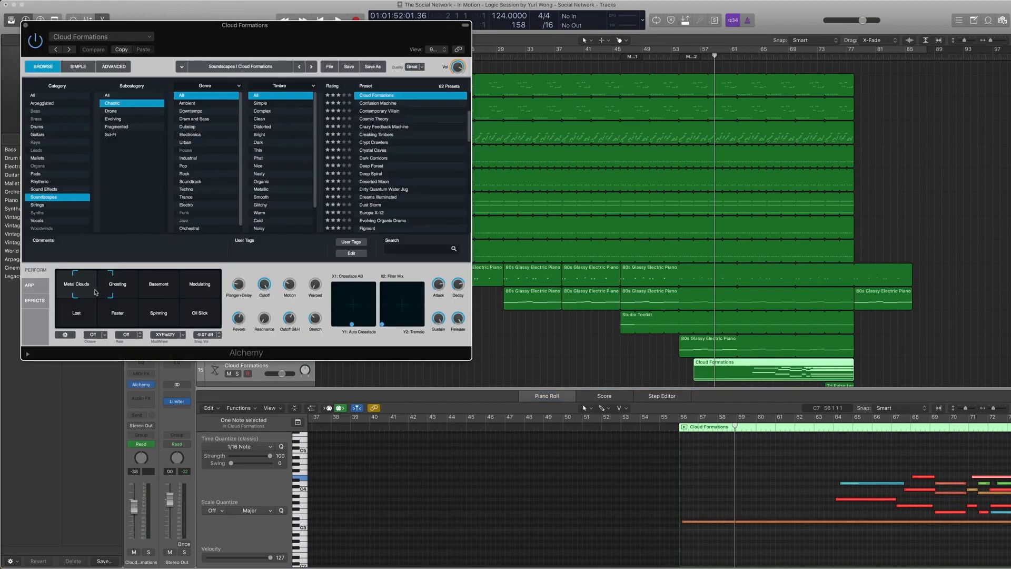
click(25, 25)
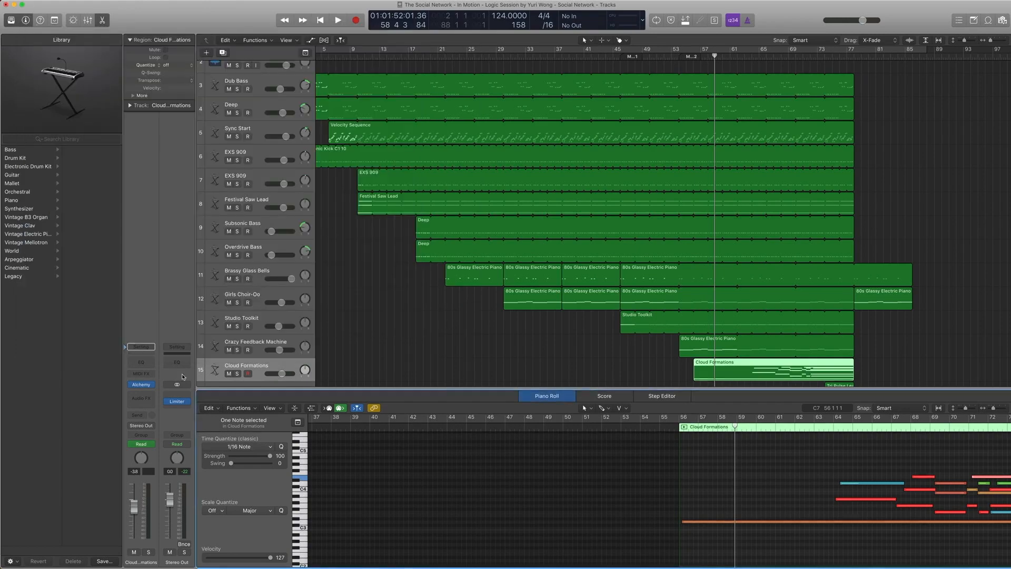
click(144, 383)
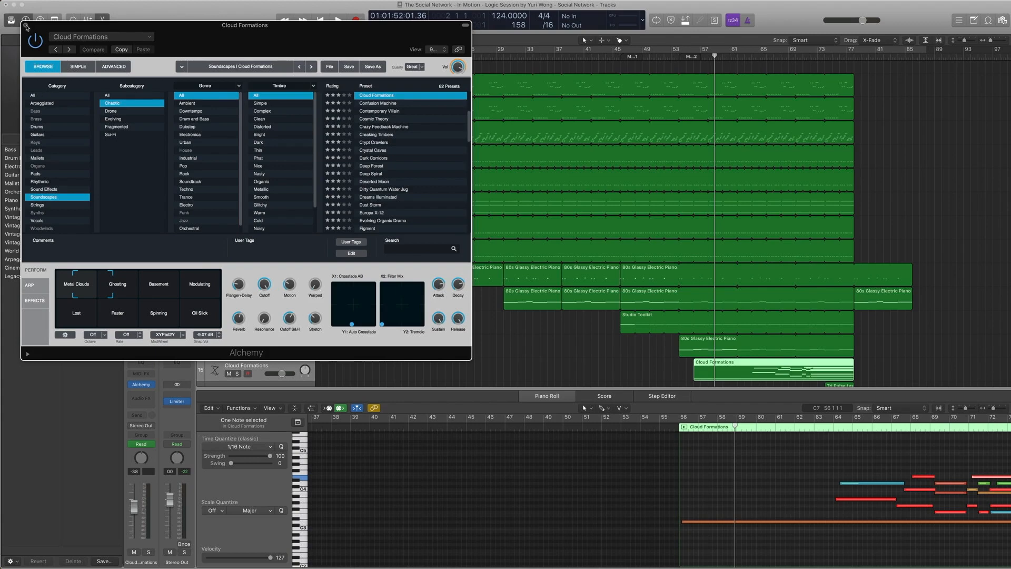
click(26, 26)
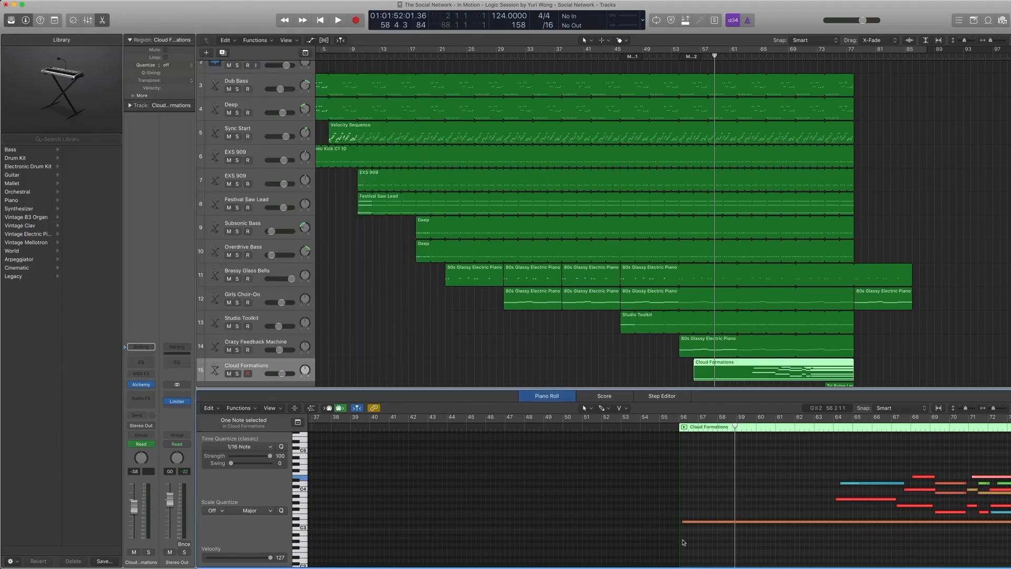
Show all of the Cloud Formations region's notes in the Piano Roll, and move the playhead to its start at bar 56
click(738, 478)
key(super+Left)
key(super+Left)
key(super+Left)
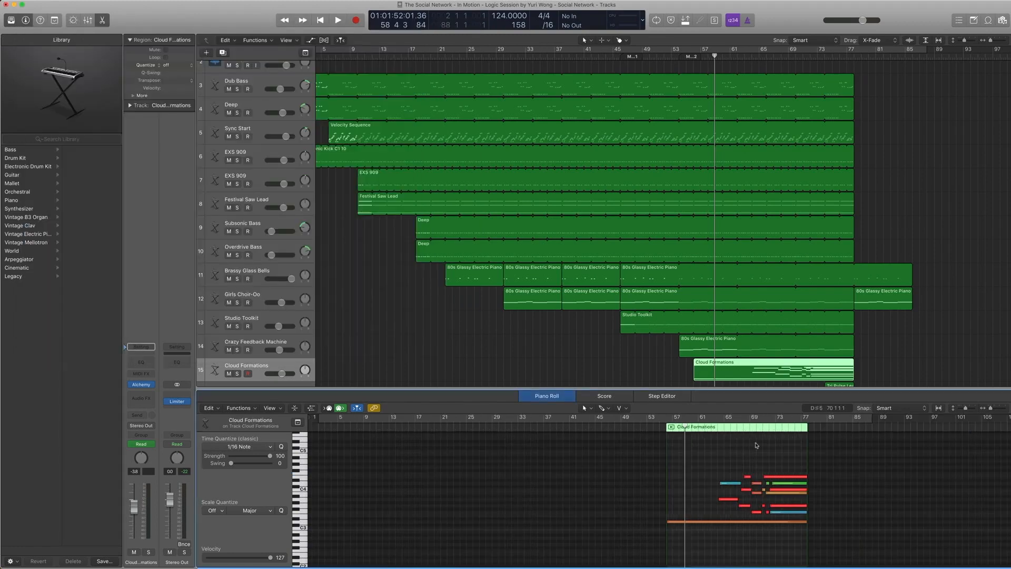
scroll(739, 387, down, 1)
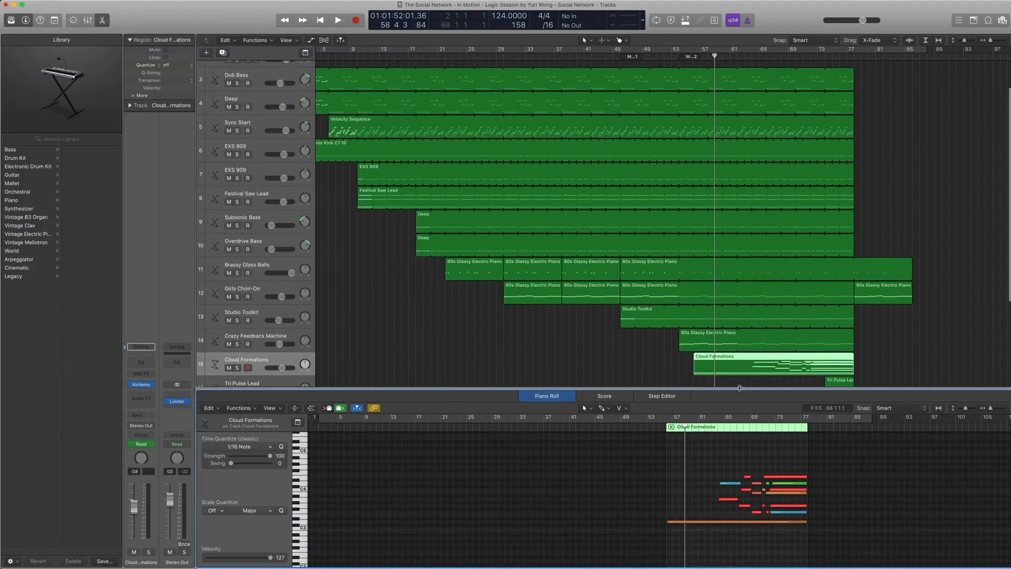
key(alt+comma)
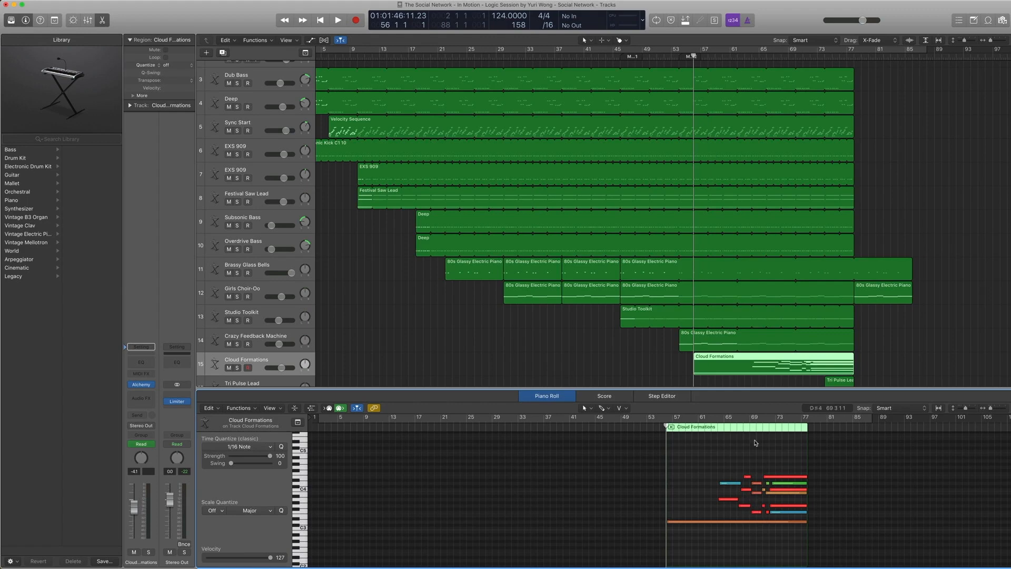
Solo the Cloud Formations region, play it from bar 56, skip ahead to its denser notes, stop playback, and turn solo off
key(ctrl+s)
key(space)
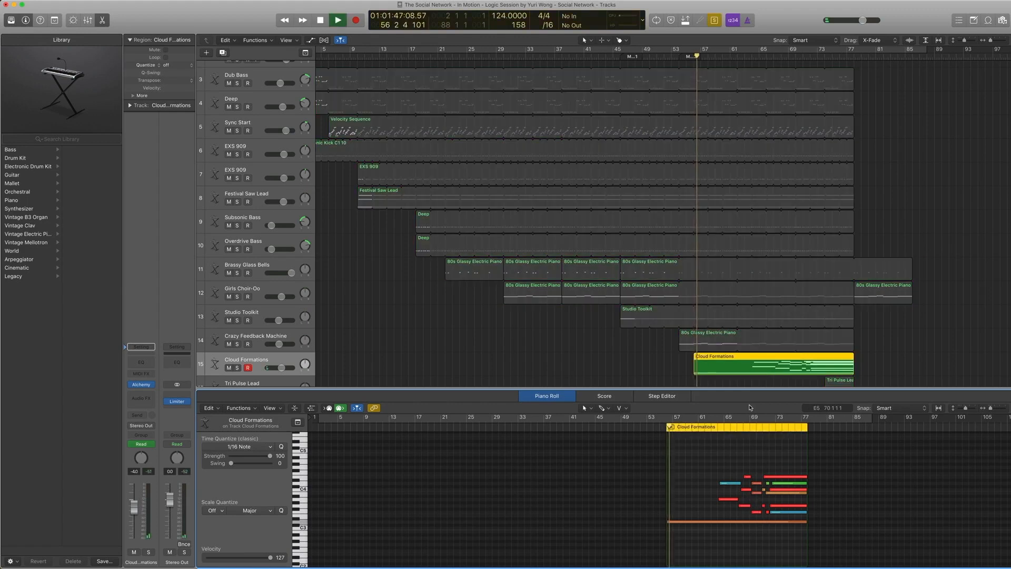
click(712, 426)
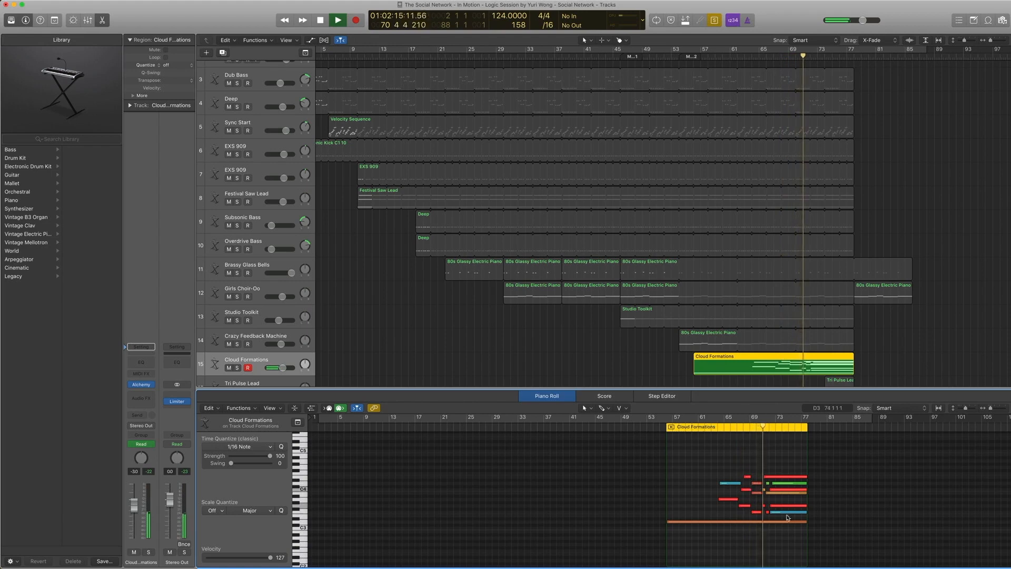
mouse_move(767, 494)
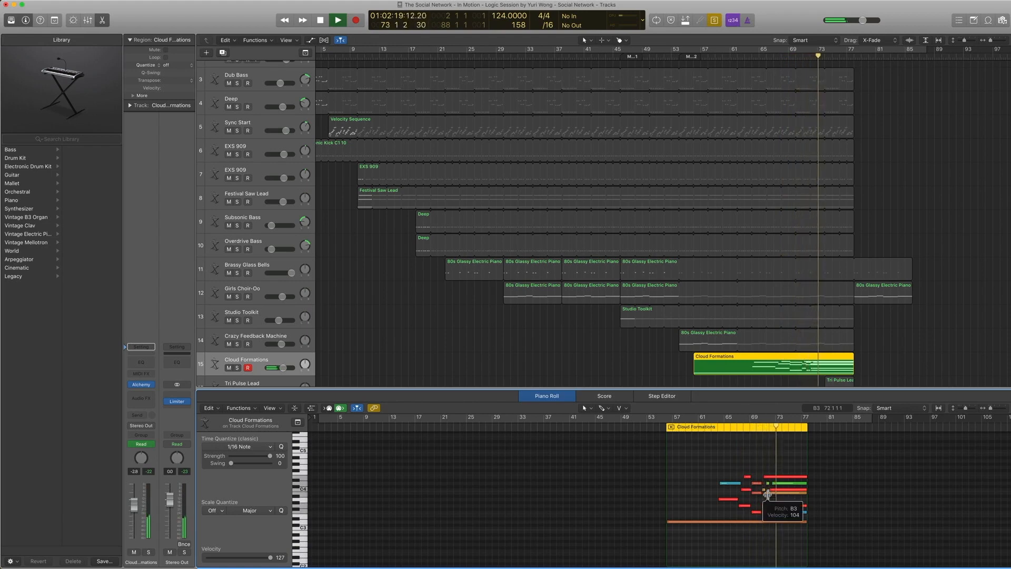
key(space)
key(ctrl+s)
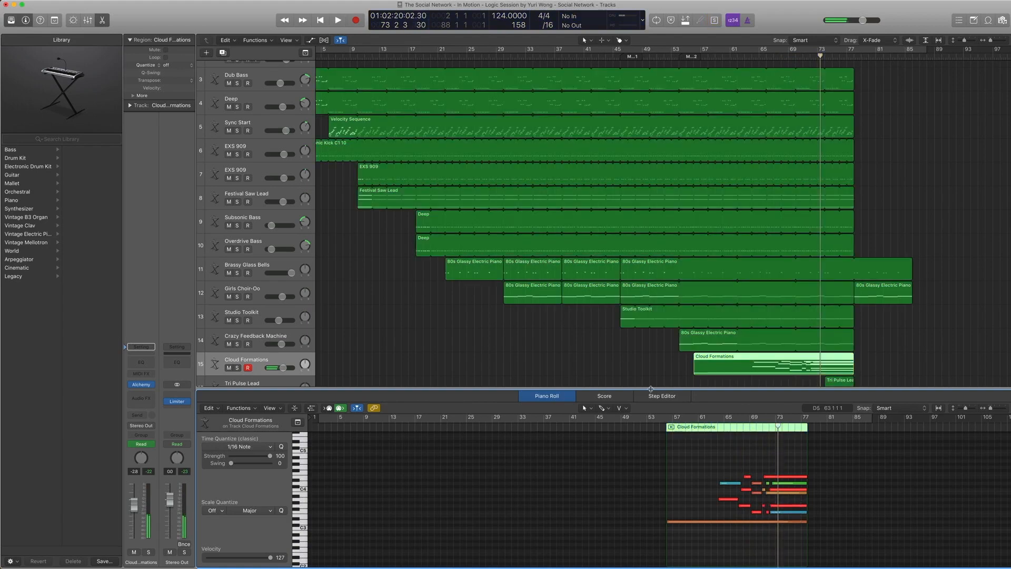
Close the Piano Roll, examine the volume automation on Cloud Formations and its neighbouring tracks, and hide the automation again
key(e)
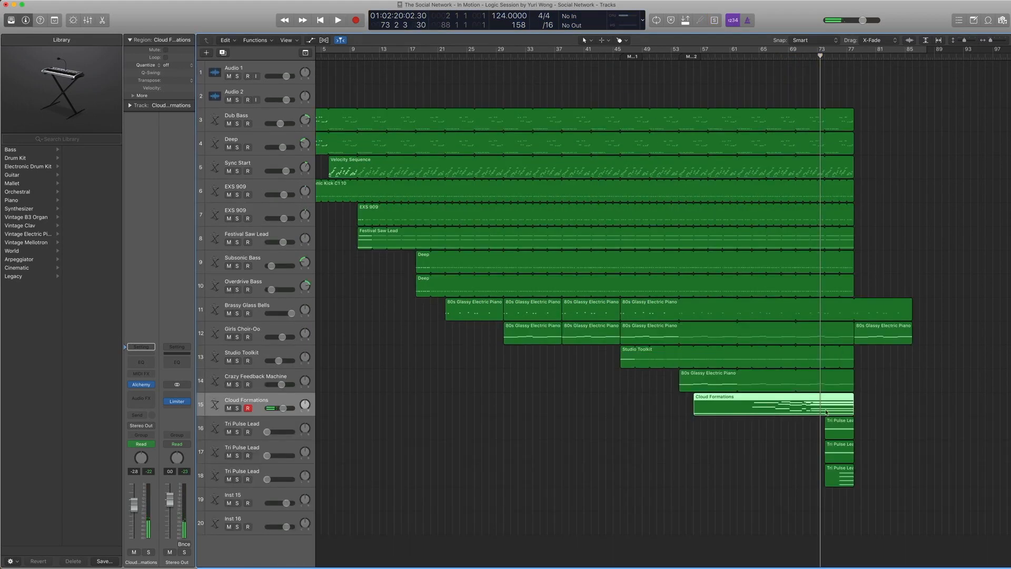
key(a)
scroll(862, 390, down, 1)
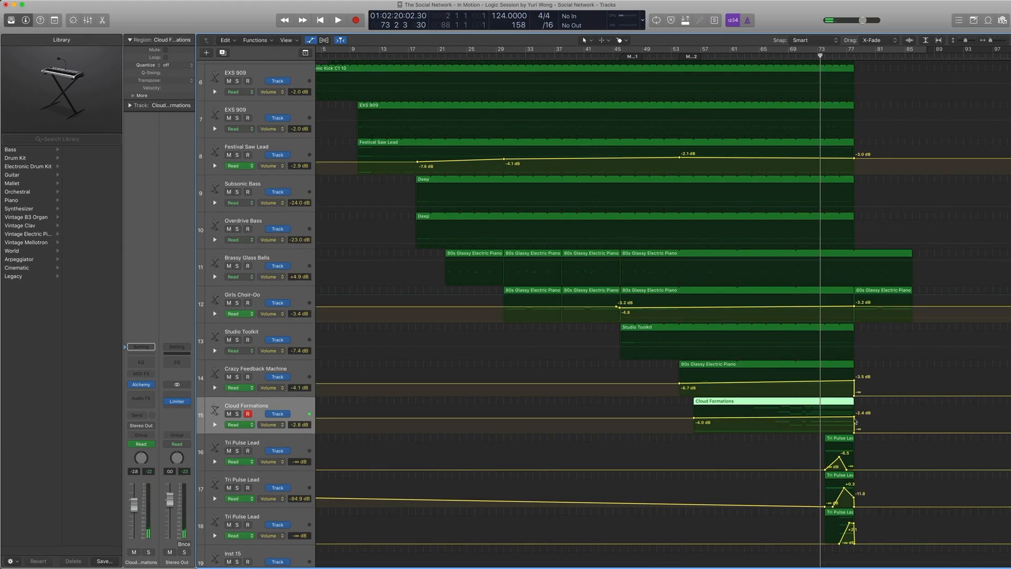
scroll(853, 329, up, 2)
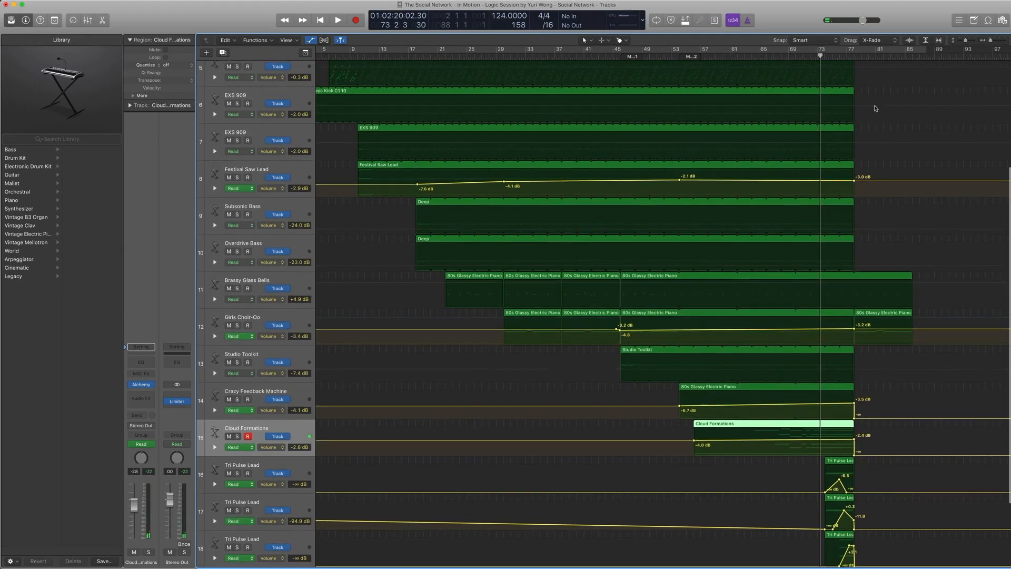
key(a)
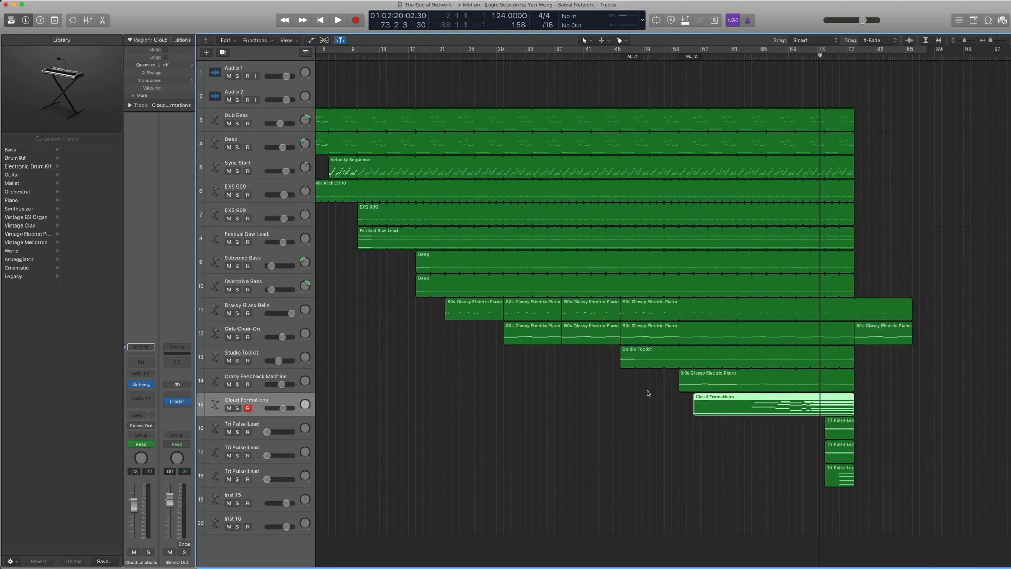
Examine the Tri Pulse Lead tracks and their regions in the arrangement, ending with track 16 selected
click(260, 428)
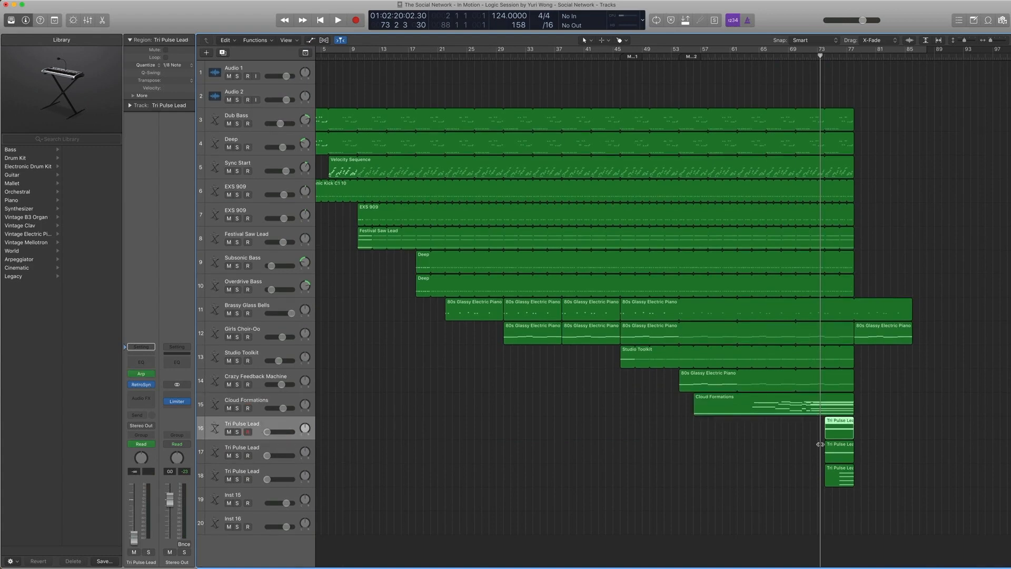
scroll(832, 459, right, 1)
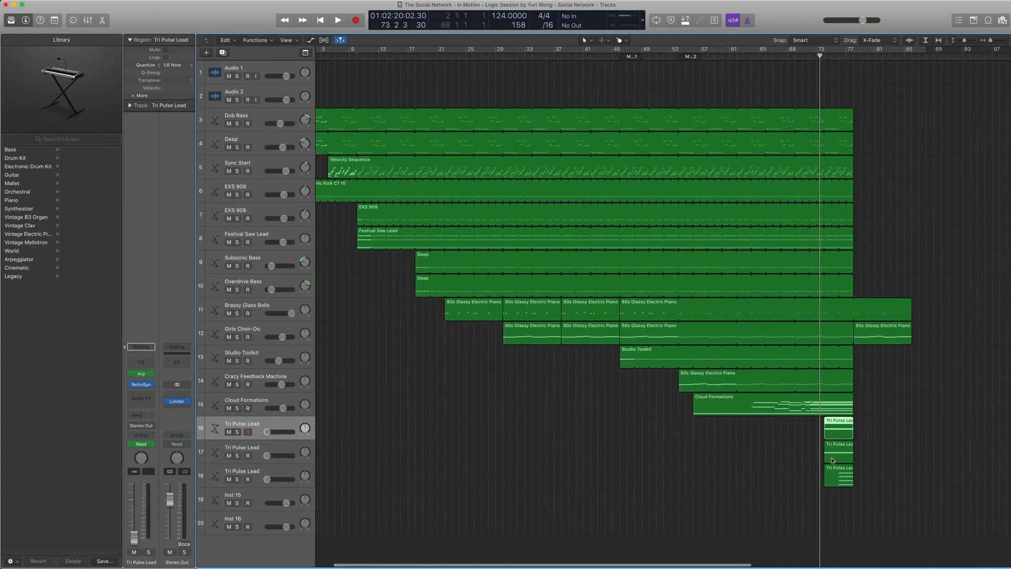
scroll(832, 459, right, 3)
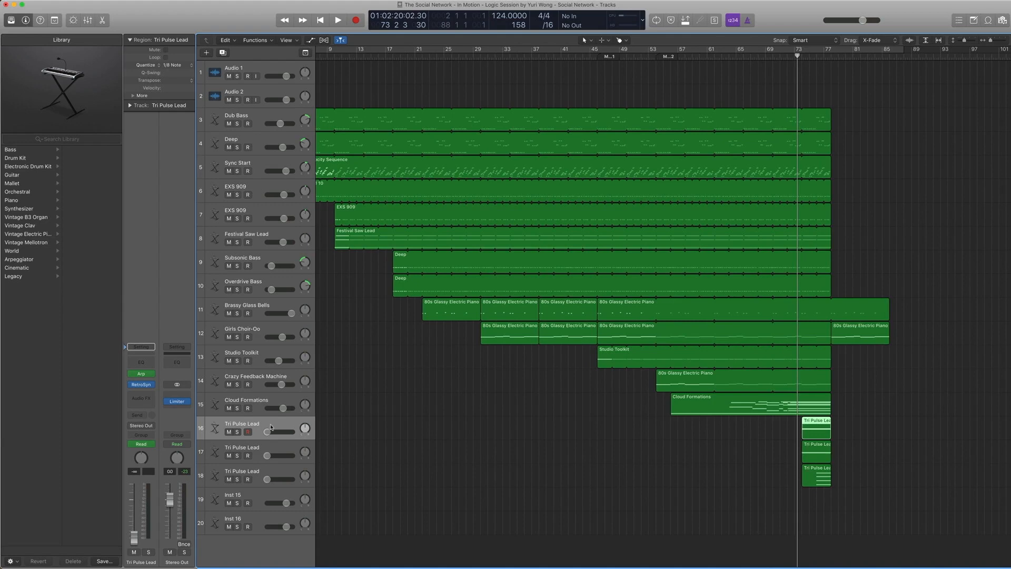
click(258, 448)
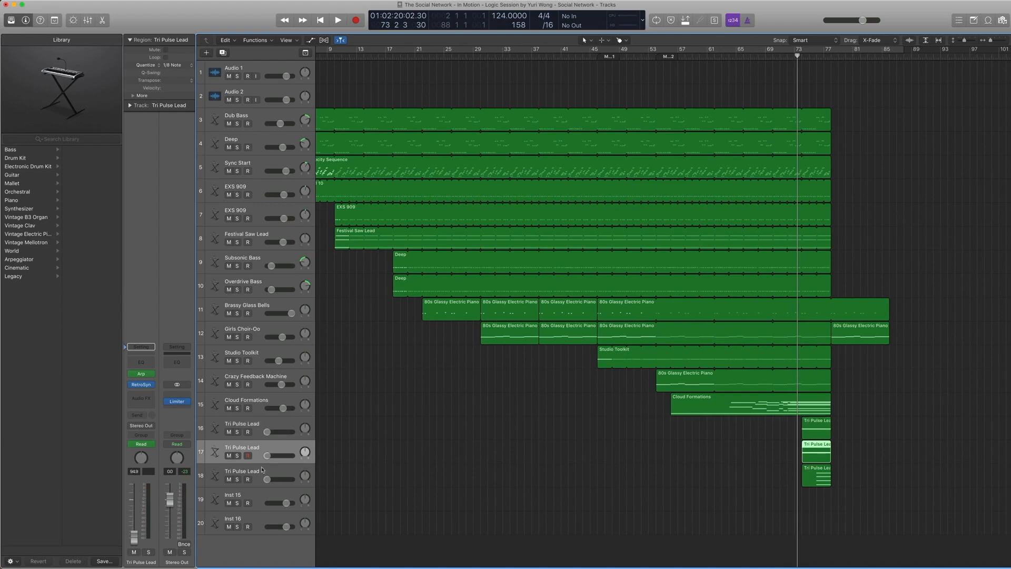
click(259, 425)
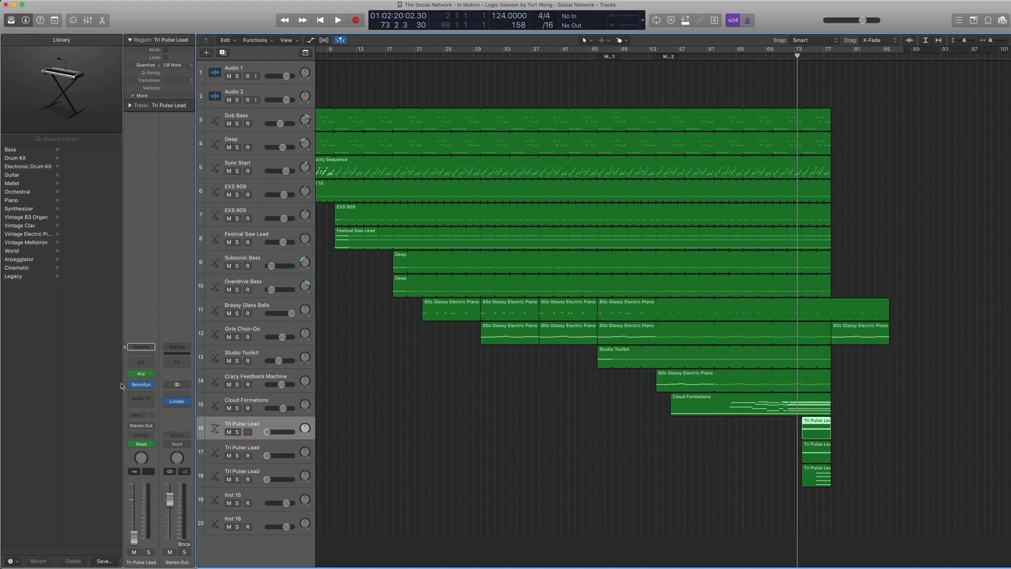
View the Tri Pulse Lead preset and its preset categories in track 16's Retro Synth, and close the plug-in window
click(148, 385)
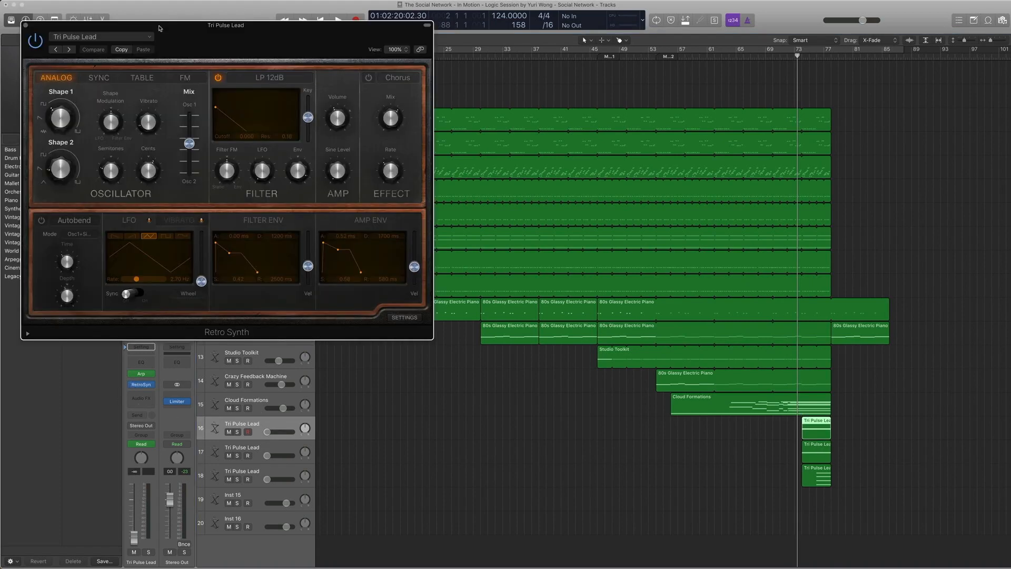
click(89, 38)
mouse_move(100, 164)
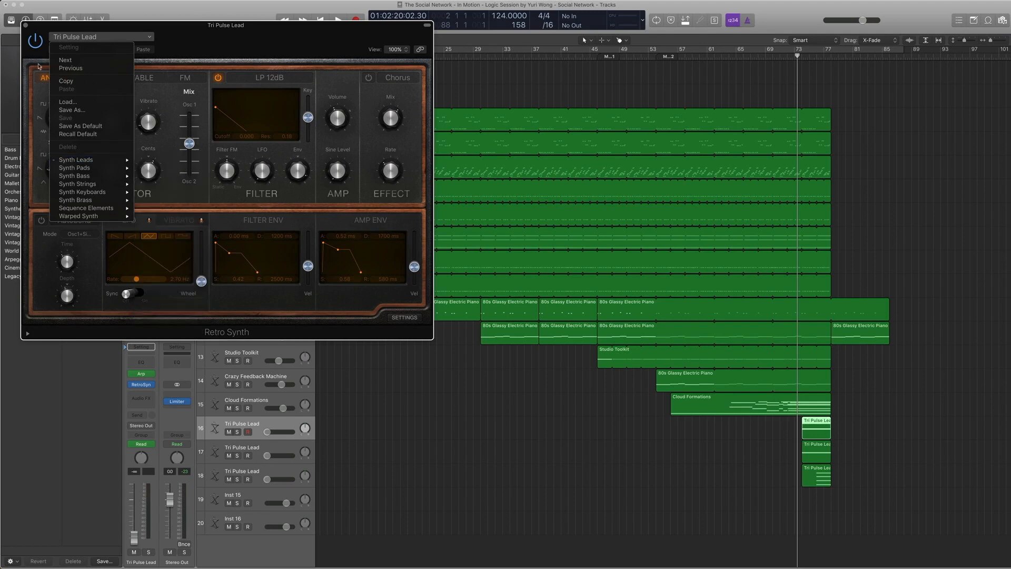
click(31, 36)
click(25, 25)
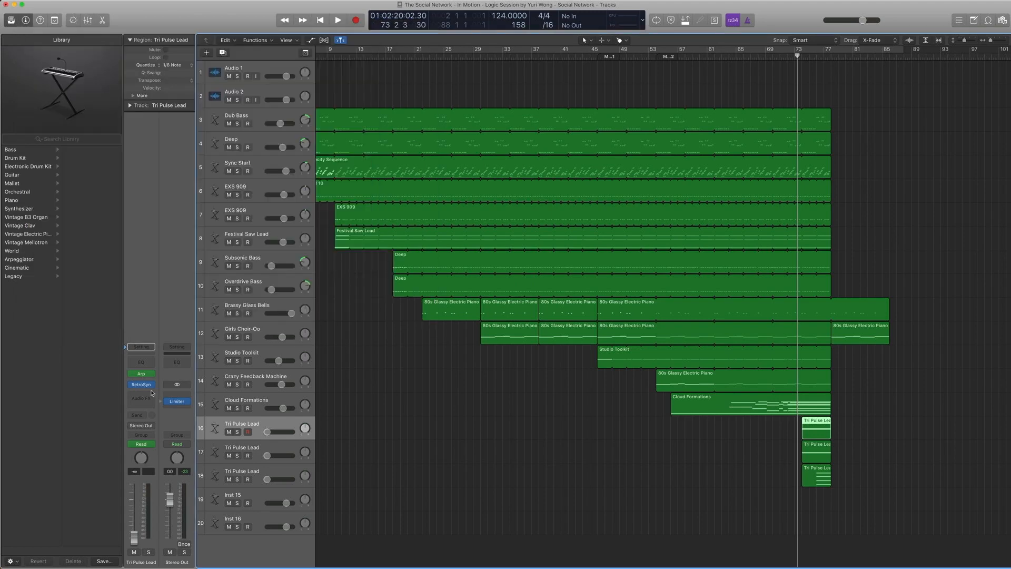
Inspect the pattern and options of track 16's Arpeggiator, switch its note order to down and back to up, and close it
click(142, 374)
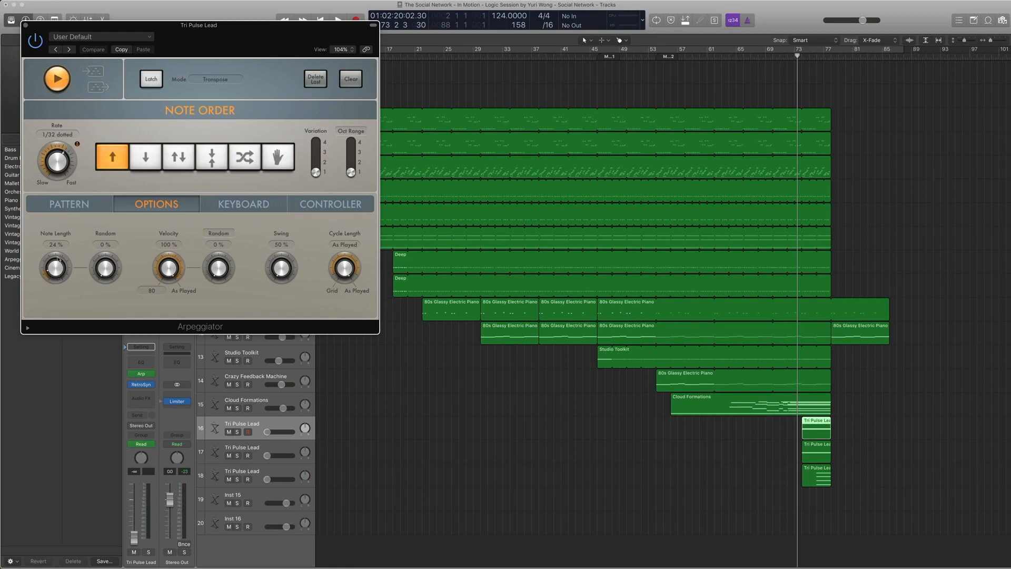
click(73, 208)
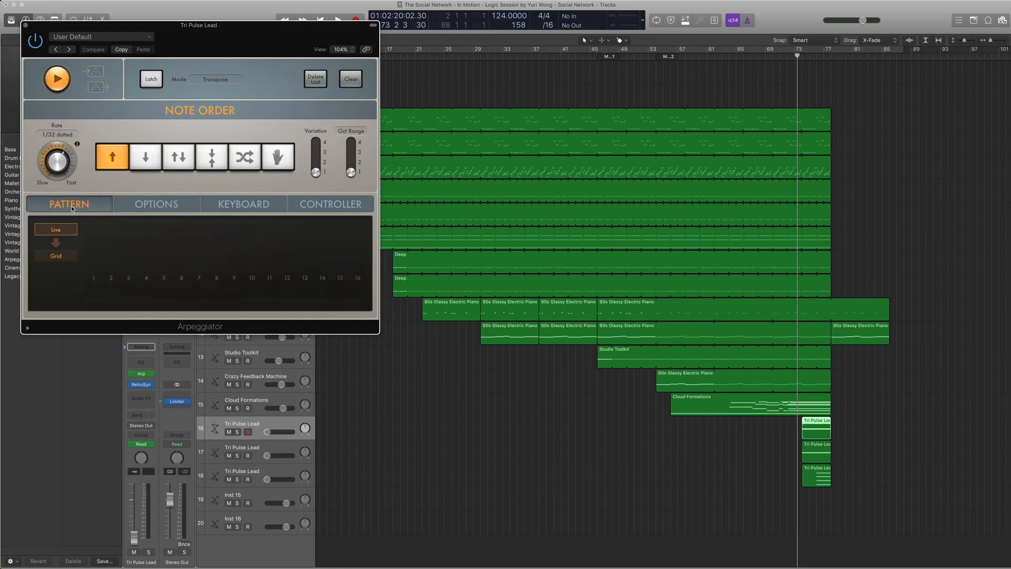
click(135, 154)
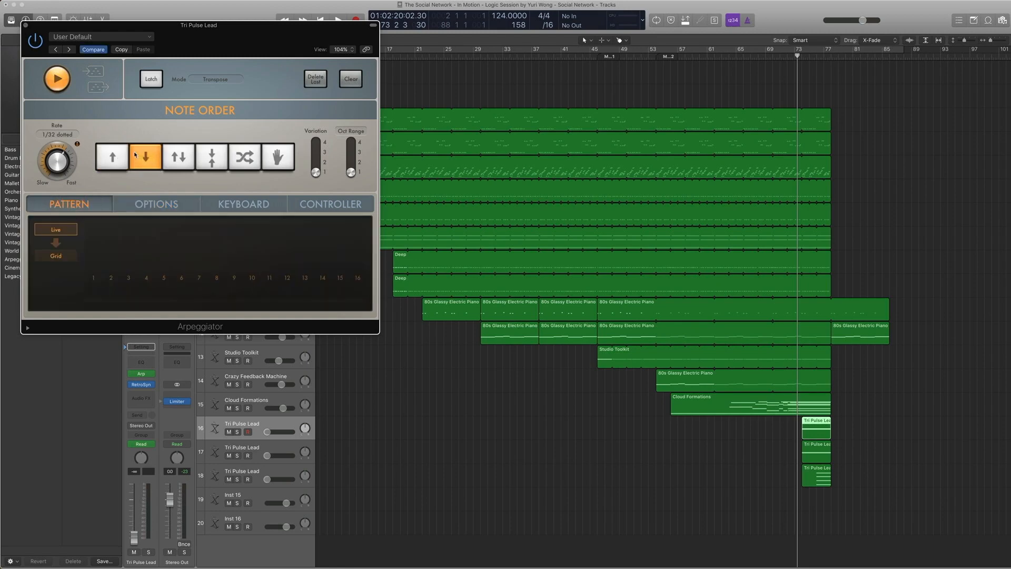
click(134, 203)
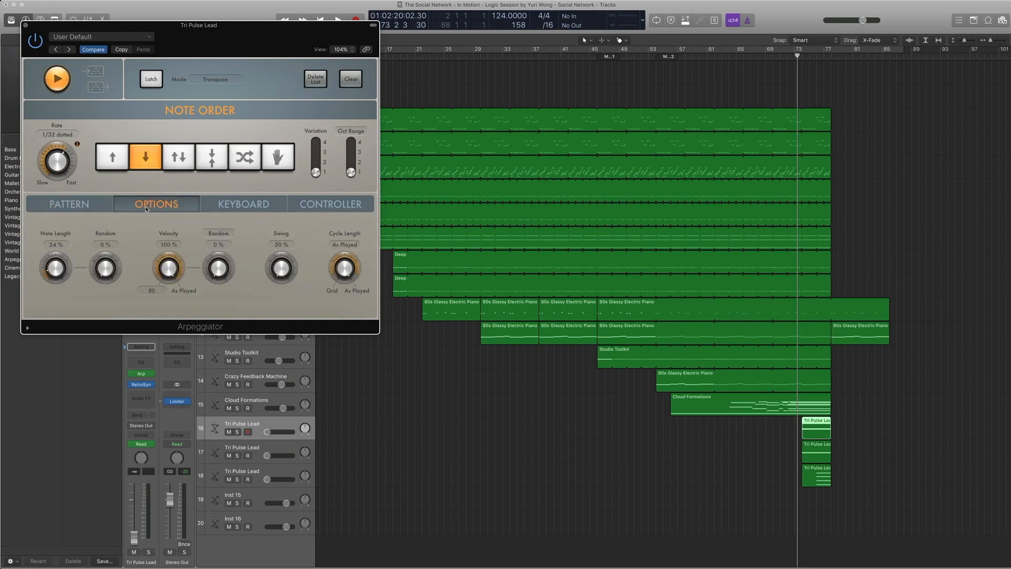
click(112, 156)
click(25, 25)
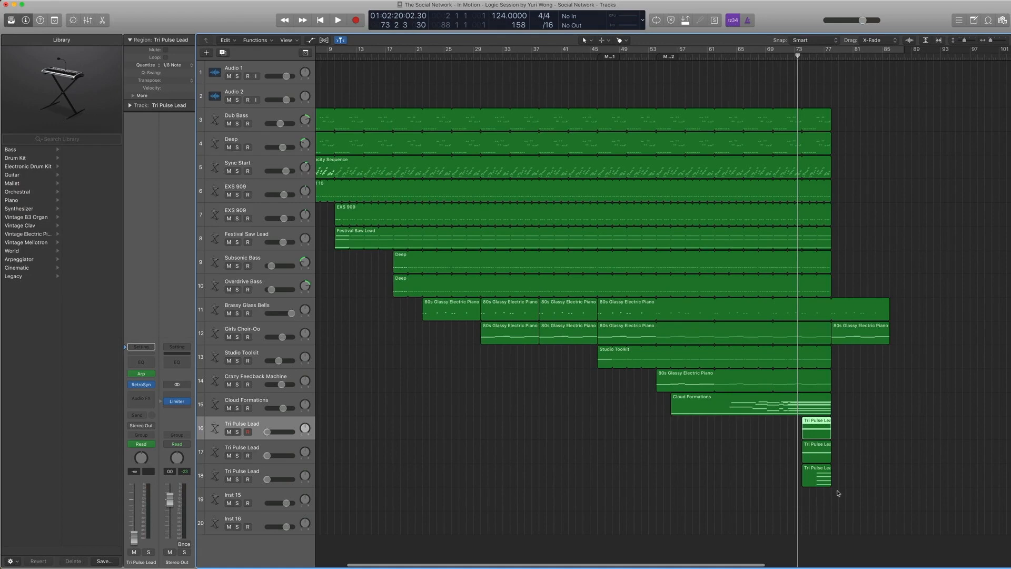
Open track 16's Tri Pulse Lead region in the Piano Roll, play it soloed, and stop playback
drag(839, 494, 742, 342)
double_click(704, 351)
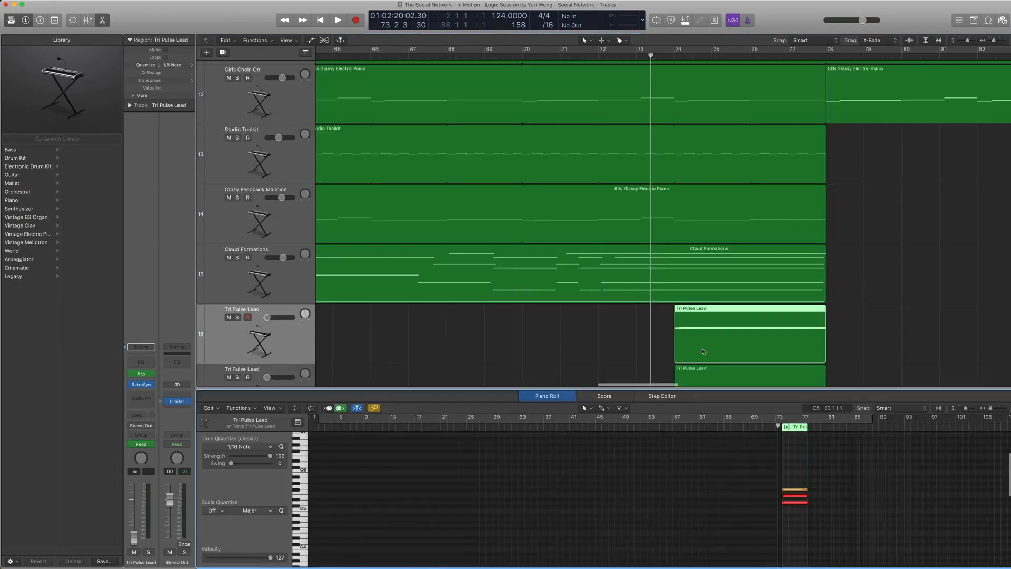
key(ctrl+s)
key(space)
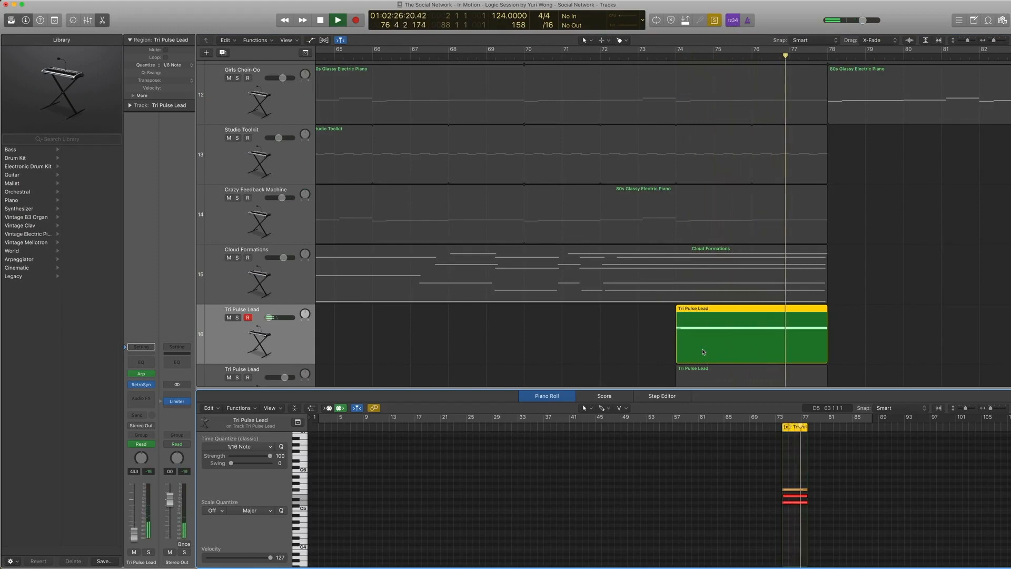
key(space)
Show the volume automation of the three Tri Pulse Lead tracks, select track 17's region, and close the Piano Roll
key(a)
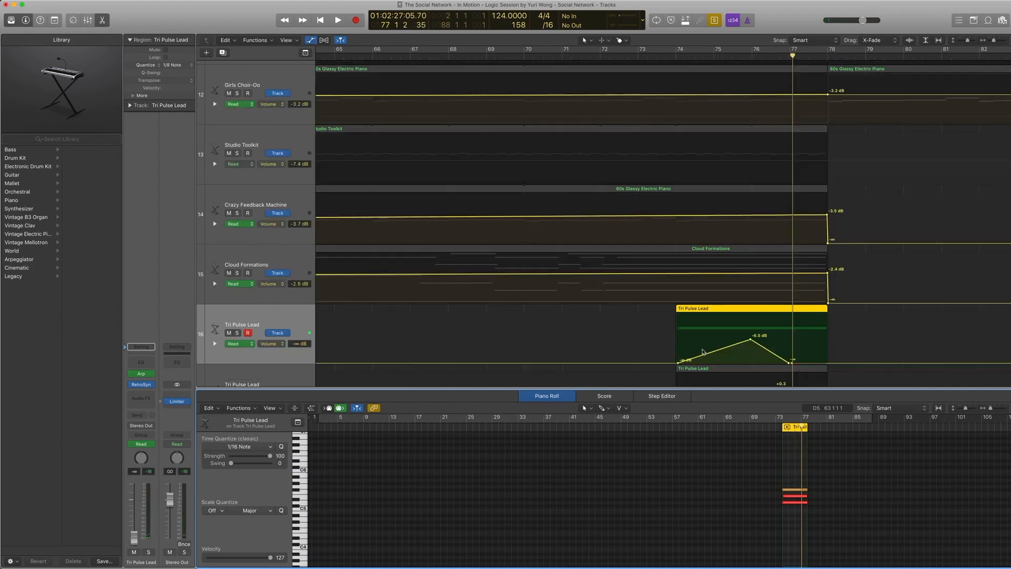
scroll(703, 352, down, 5)
click(695, 263)
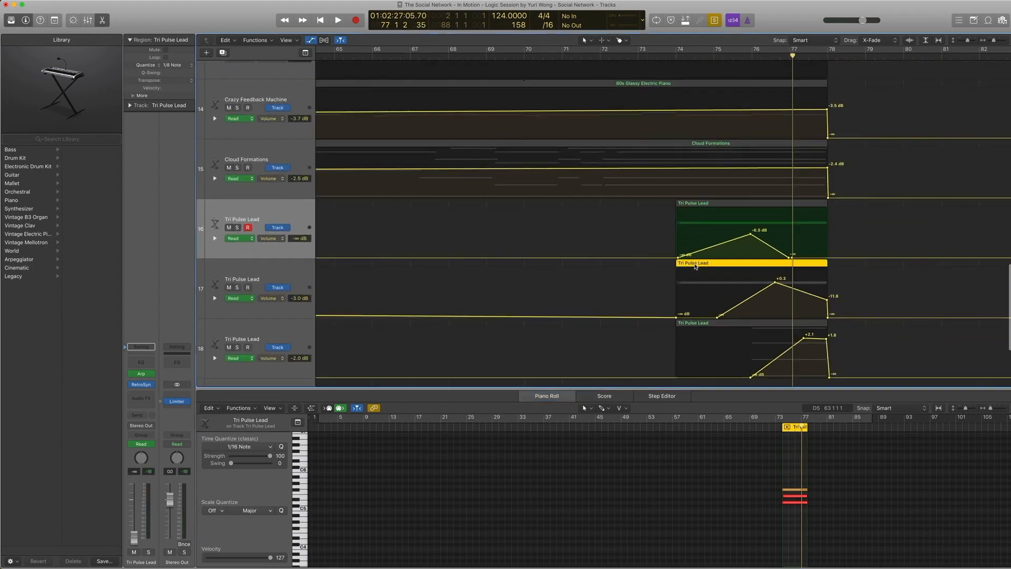
key(e)
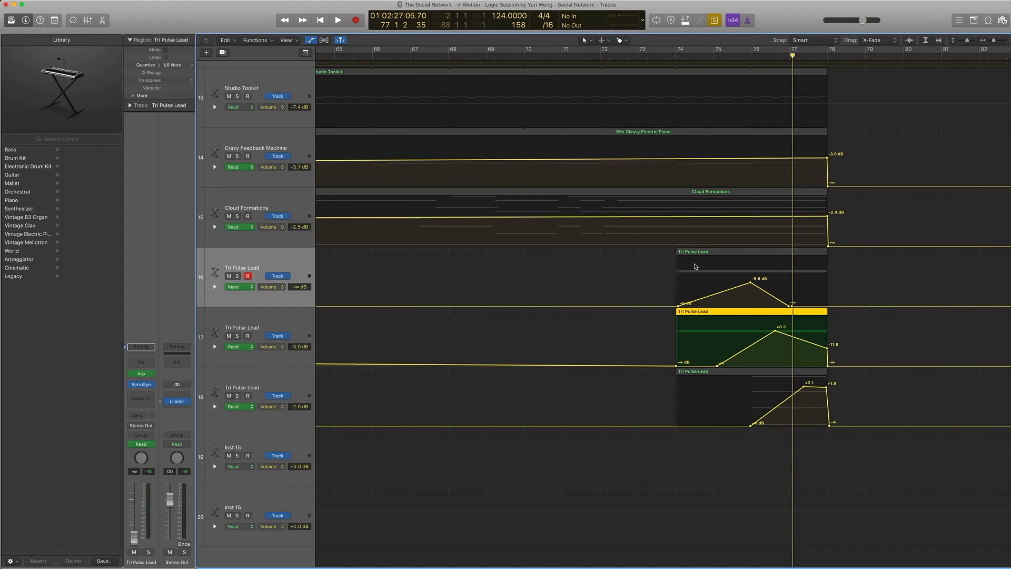
Open track 17's Tri Pulse Lead region in the Piano Roll and move the playhead to its start at bar 74
double_click(691, 315)
scroll(740, 465, right, 2)
click(757, 431)
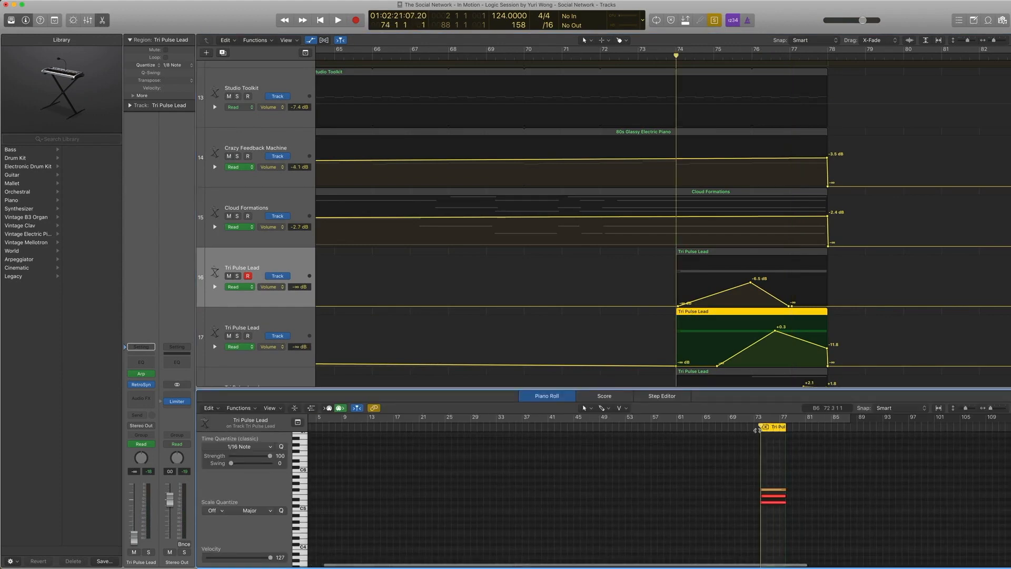
Select Tri Pulse Lead track 17 and examine its preset and oscillator shape settings in the Retro Synth
click(288, 323)
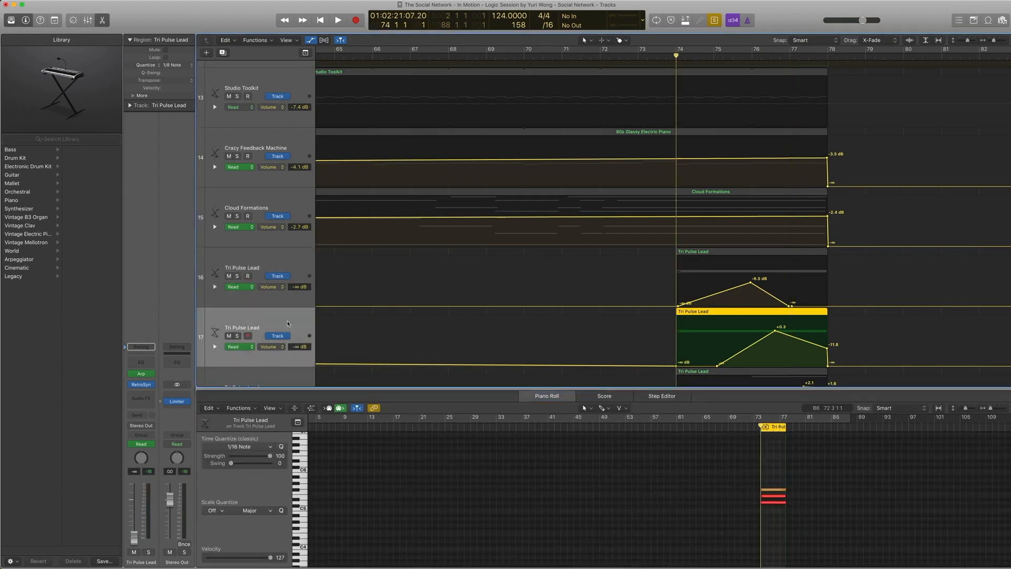
click(141, 385)
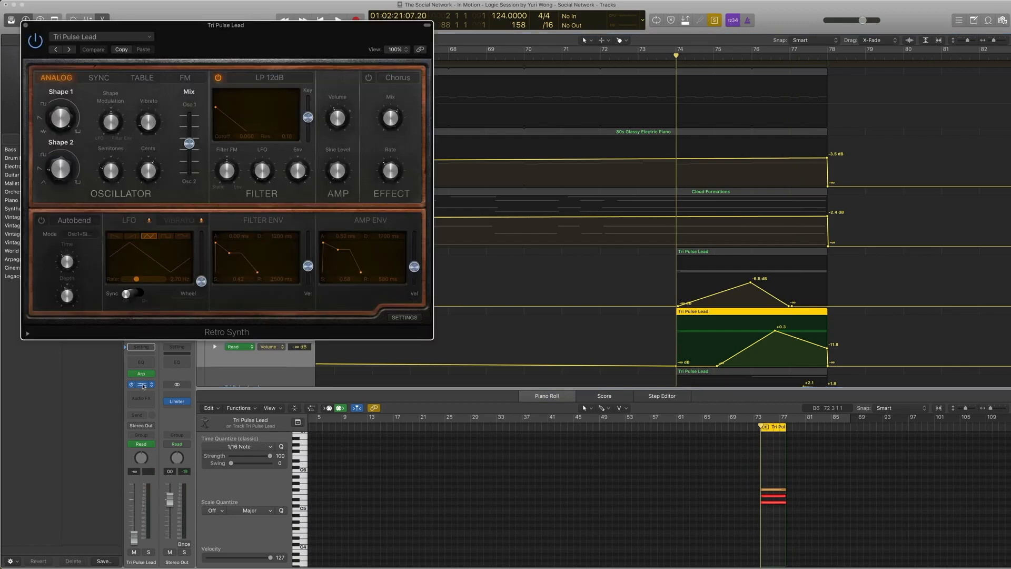
mouse_move(61, 107)
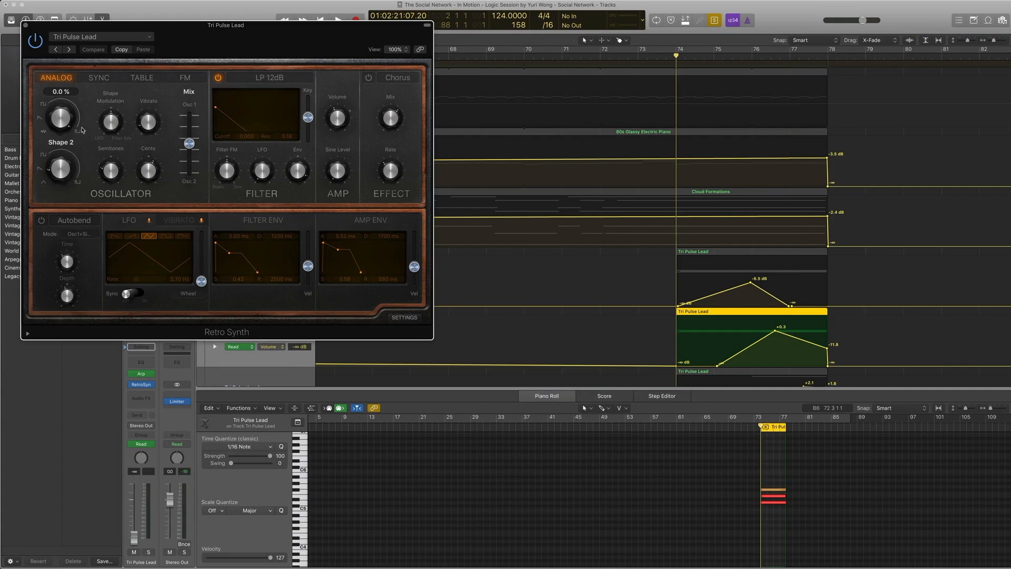
Solo the Tri Pulse Lead region on track 17 and play it from bar 74
key(ctrl+s)
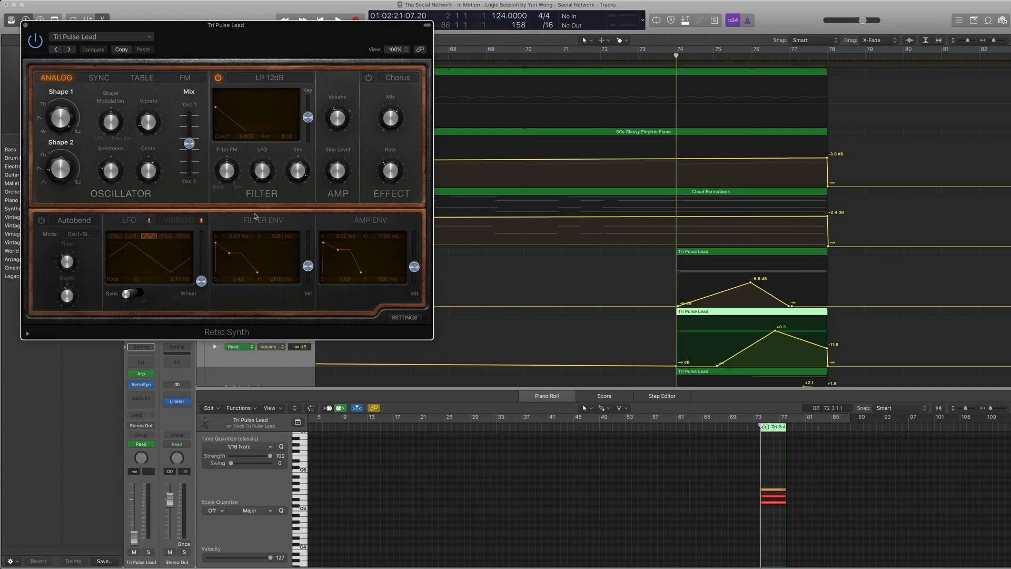
click(757, 318)
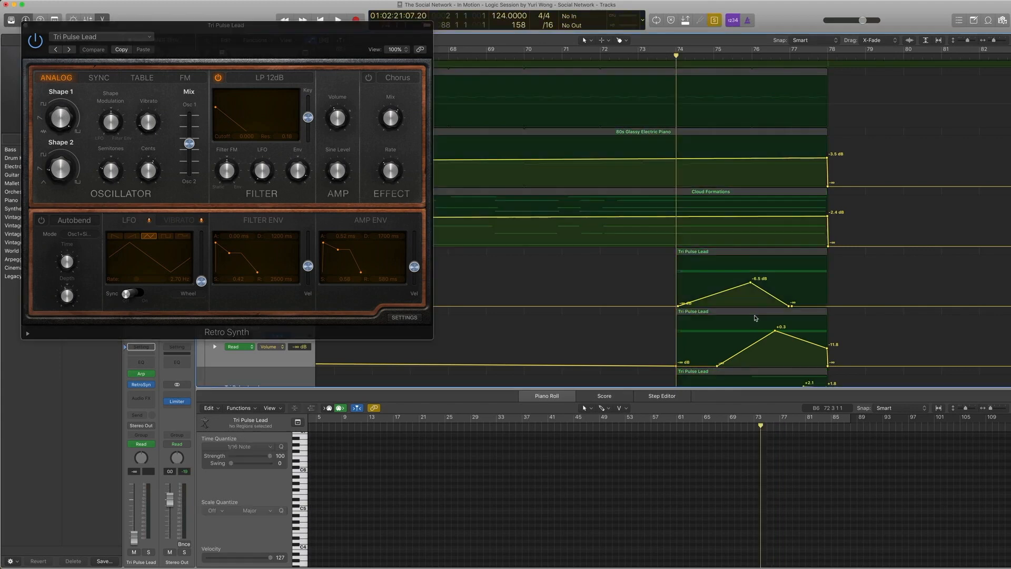
key(space)
key(ctrl+s)
key(space)
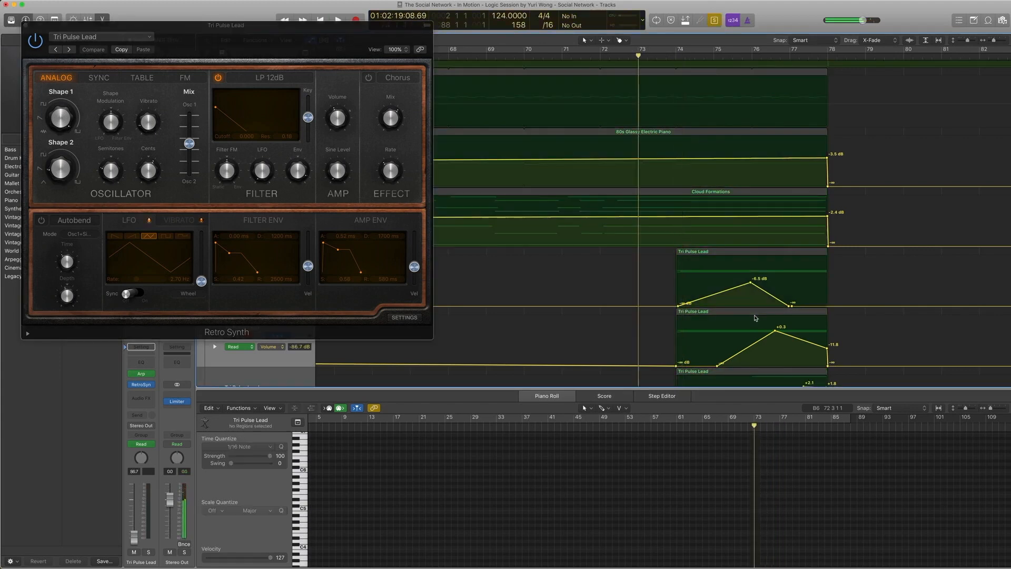
click(754, 314)
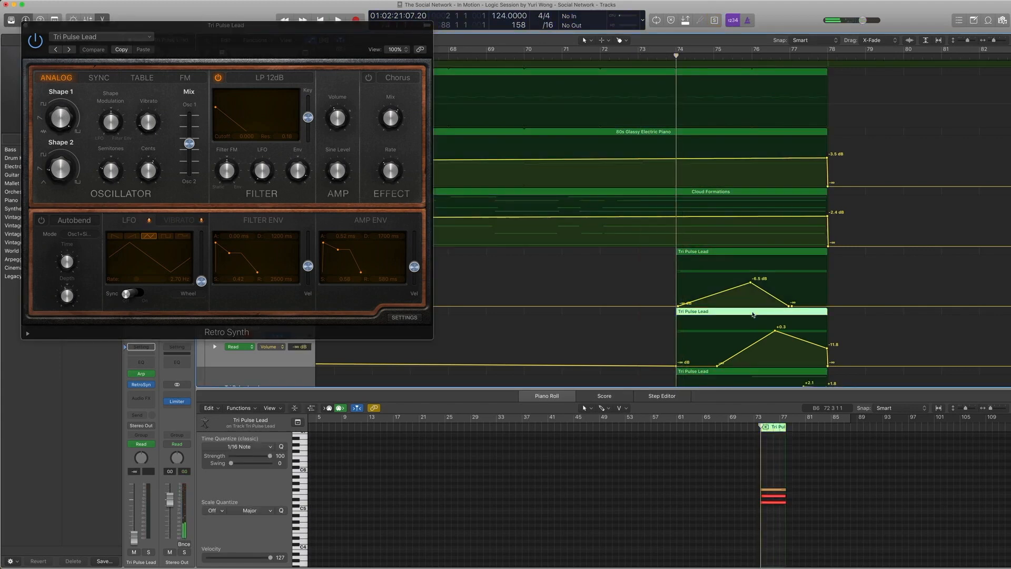
key(space)
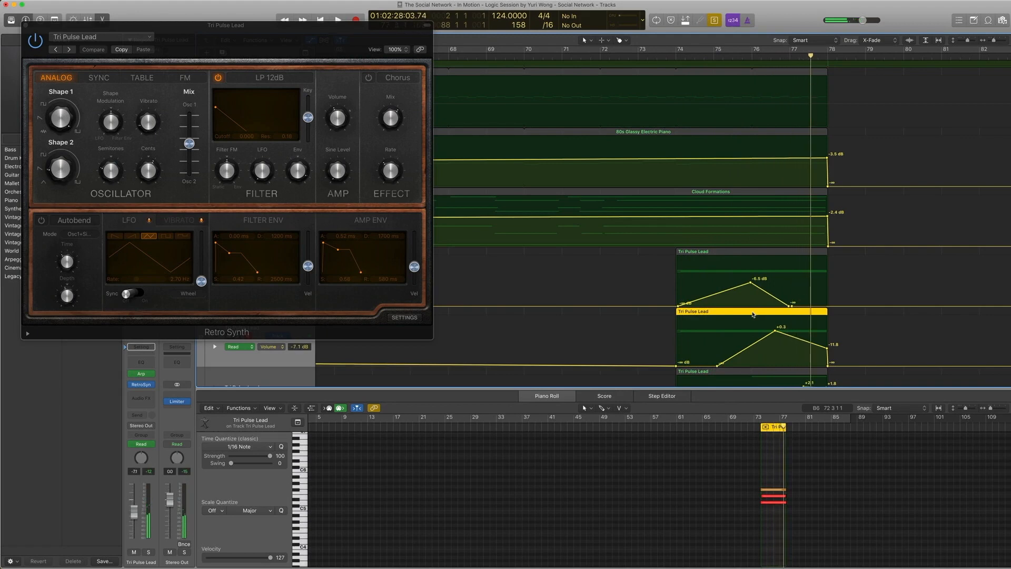
Add track 16's Tri Pulse Lead region to the soloed selection and play both regions from just before bar 74
shift+click(698, 253)
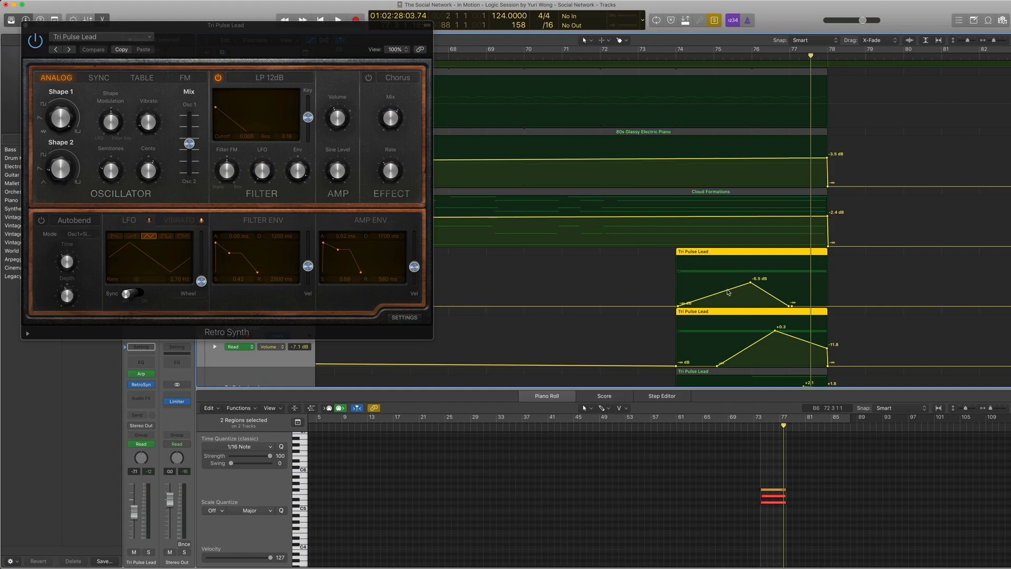
click(667, 57)
key(space)
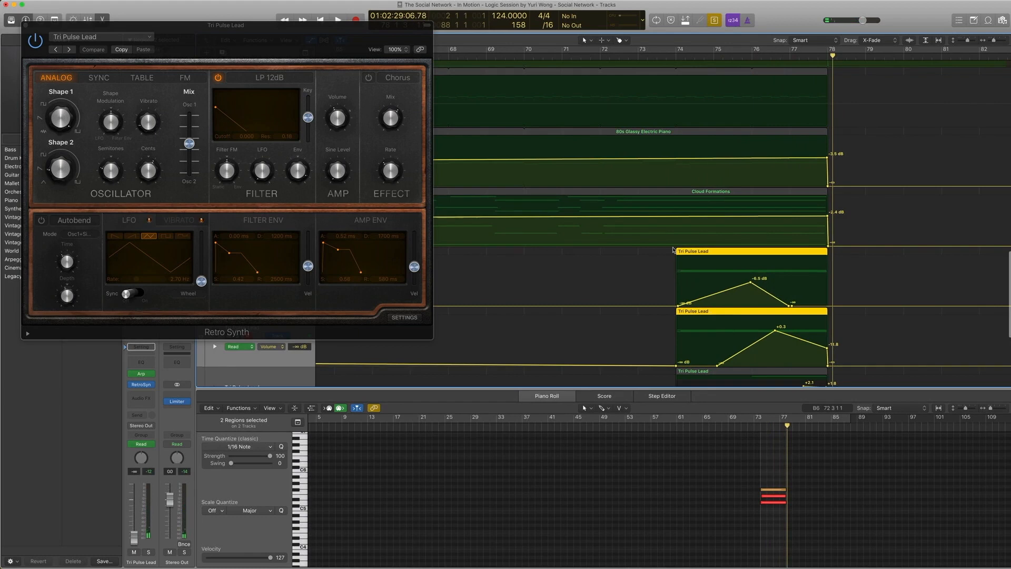
Select the Tri Pulse Lead region on track 18 and close track 17's Retro Synth
scroll(672, 255, down, 2)
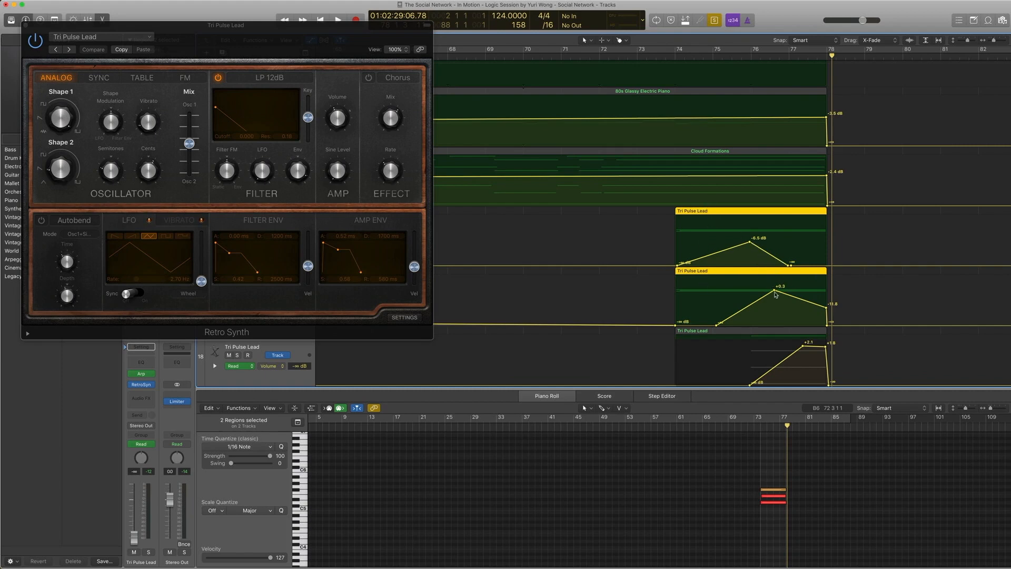
scroll(732, 243, down, 2)
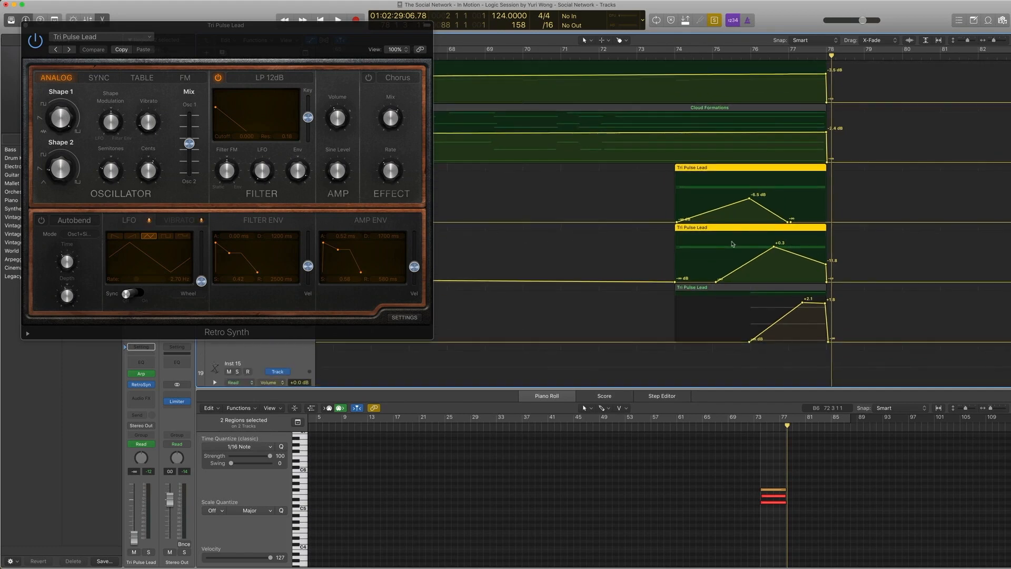
click(697, 288)
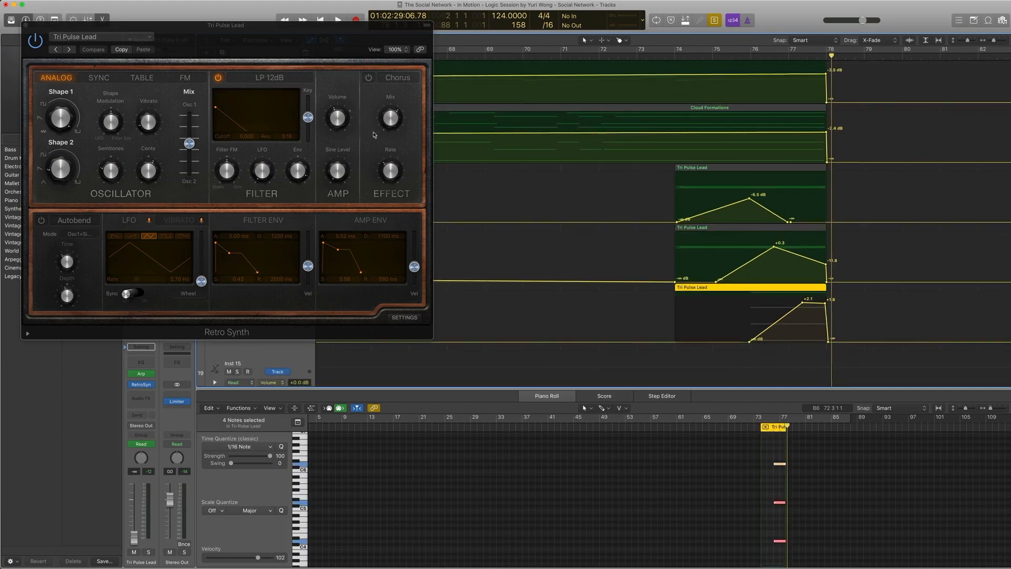
click(27, 25)
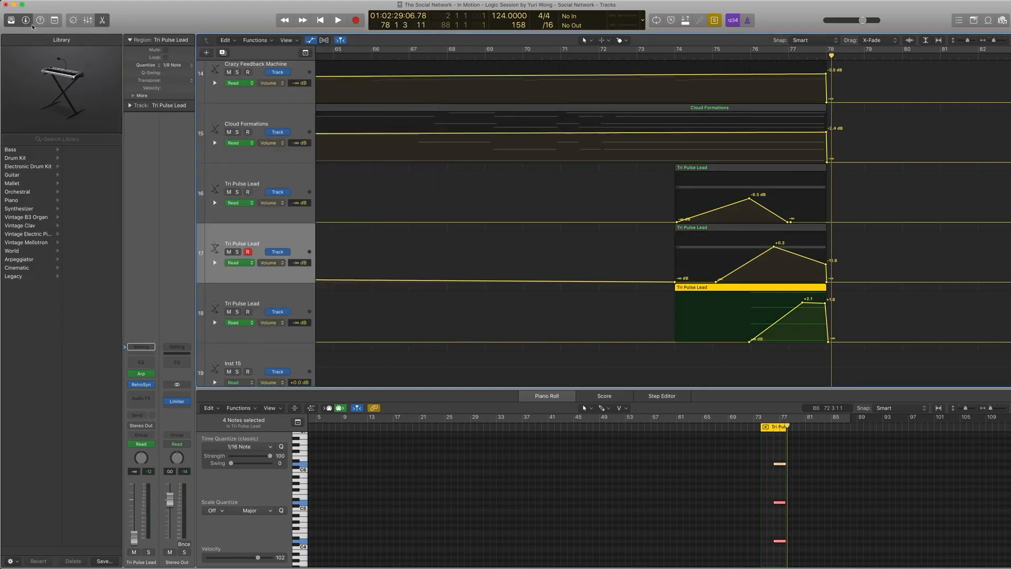
Select Tri Pulse Lead track 18 and examine the oscillator shape settings in its Retro Synth
click(282, 296)
click(141, 384)
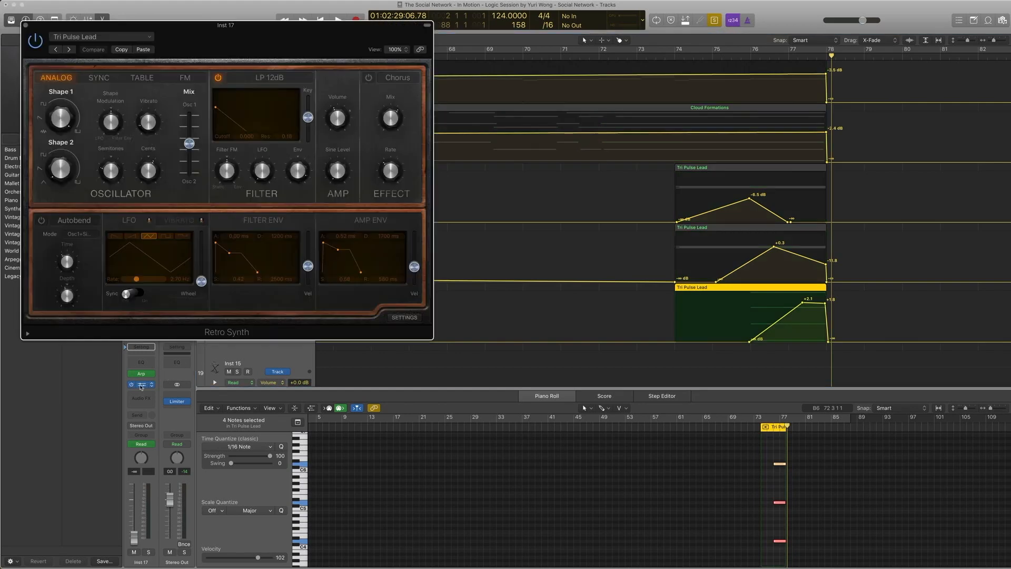
click(122, 49)
mouse_move(71, 133)
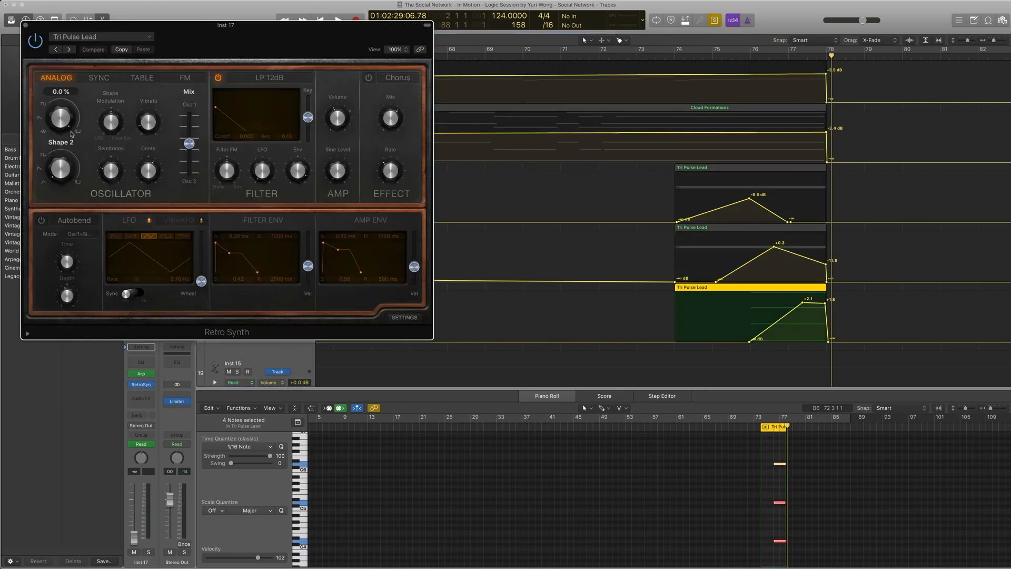
click(25, 25)
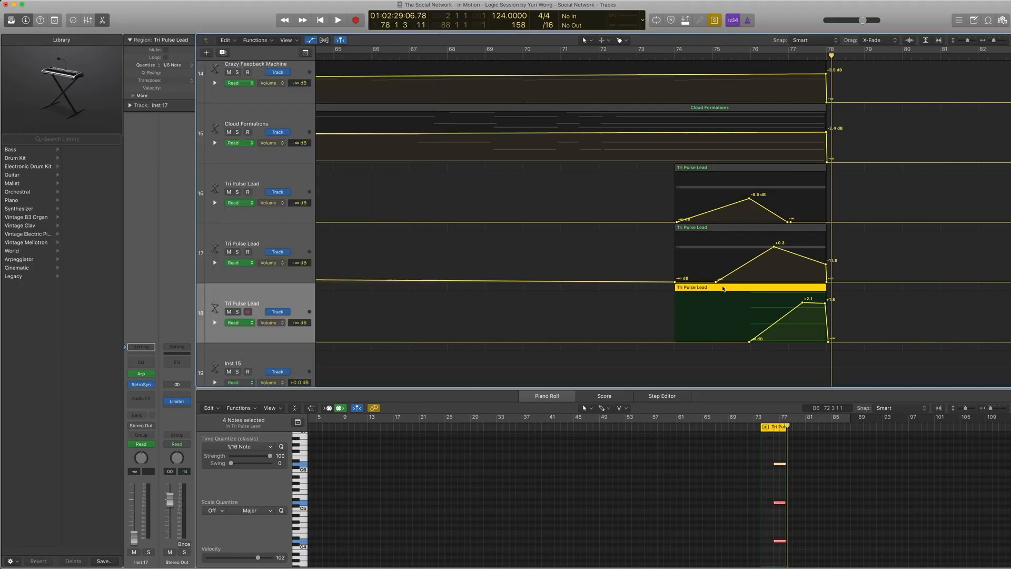
Examine the notes of track 18's region in the Piano Roll and the settings of the track's Arpeggiator
scroll(803, 463, up, 2)
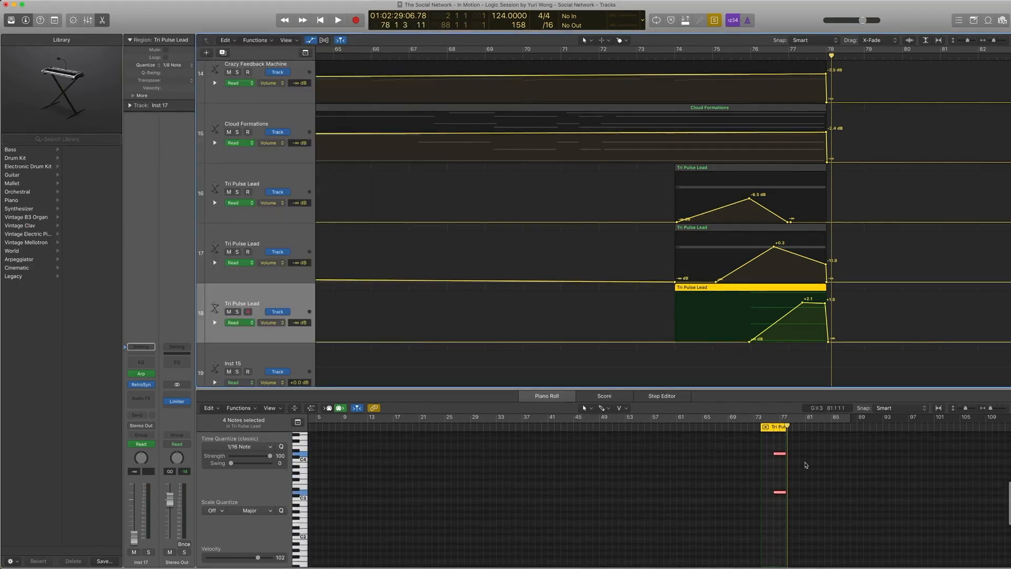
scroll(801, 467, up, 5)
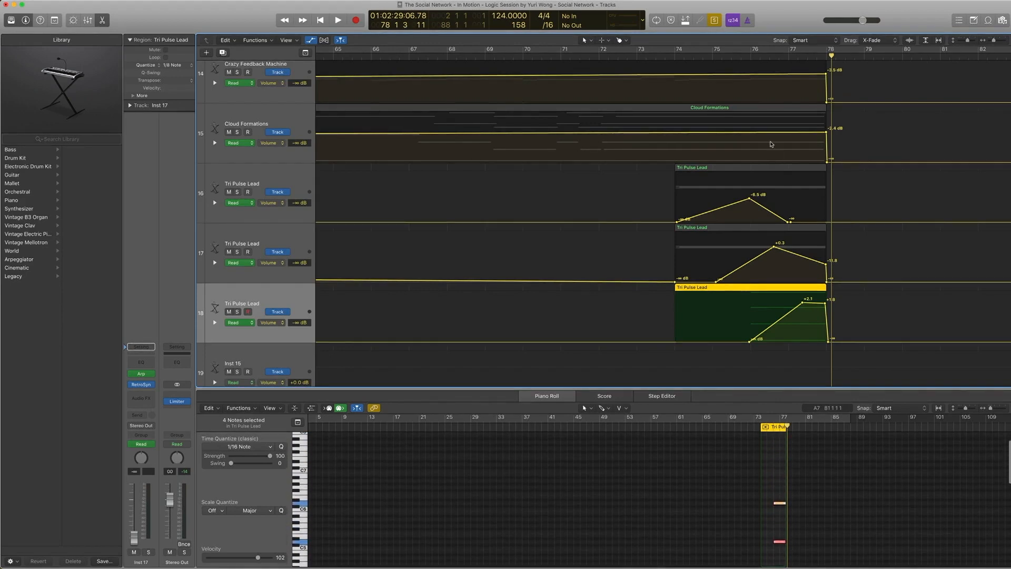
click(141, 373)
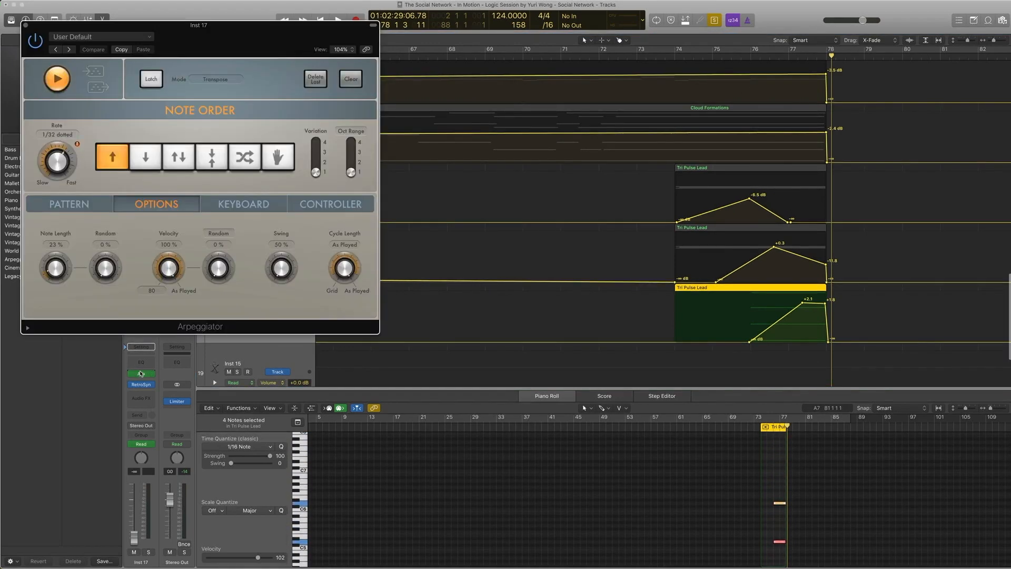
click(25, 27)
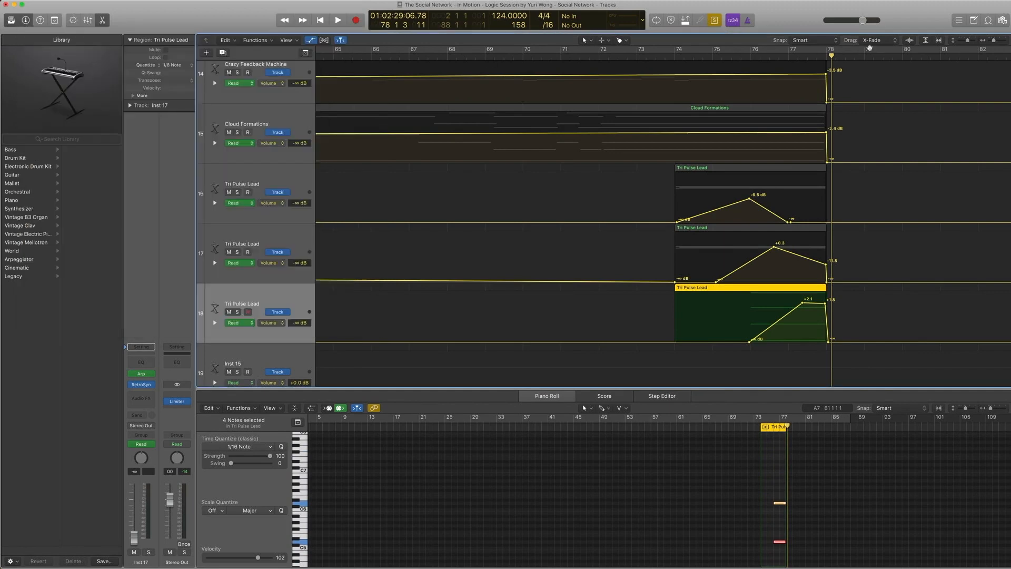
Play track 18's soloed Tri Pulse Lead region from just before bar 76, ending with solo off
click(743, 57)
key(space)
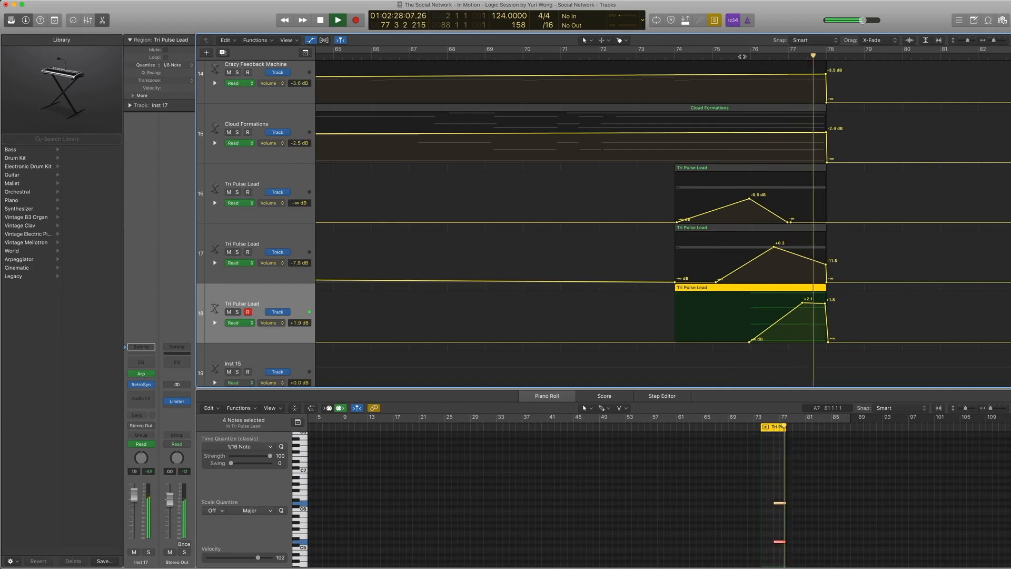
key(space)
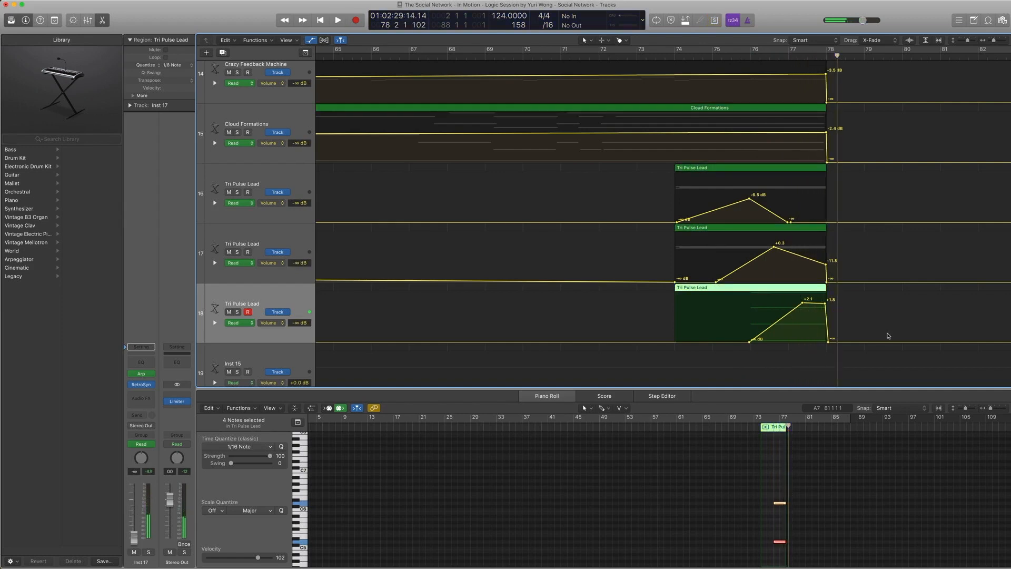
Select the three Tri Pulse Lead regions on tracks 16 to 18, solo them and play them together from about bar 74
drag(854, 357, 684, 172)
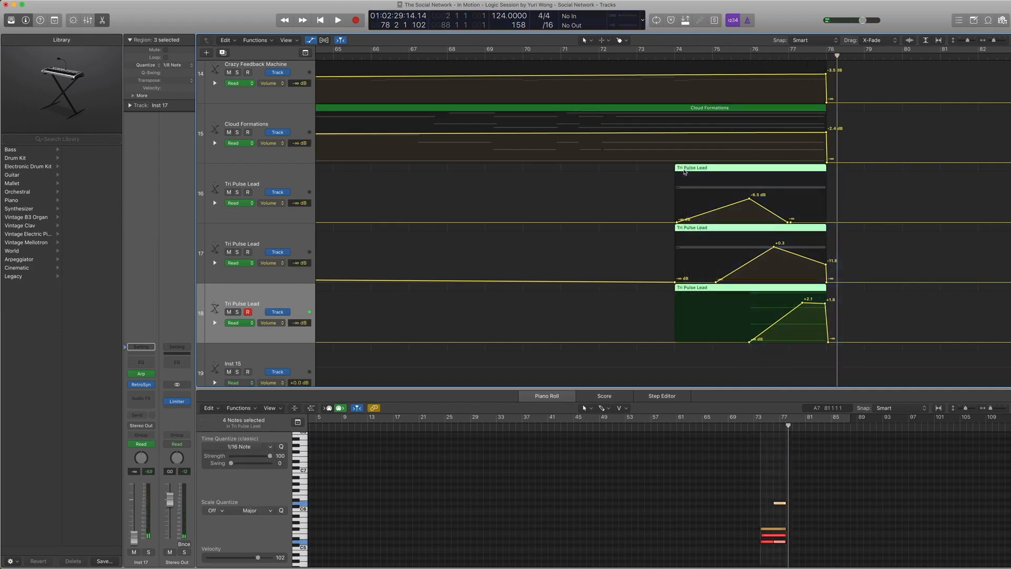
key(ctrl+s)
key(shift+space)
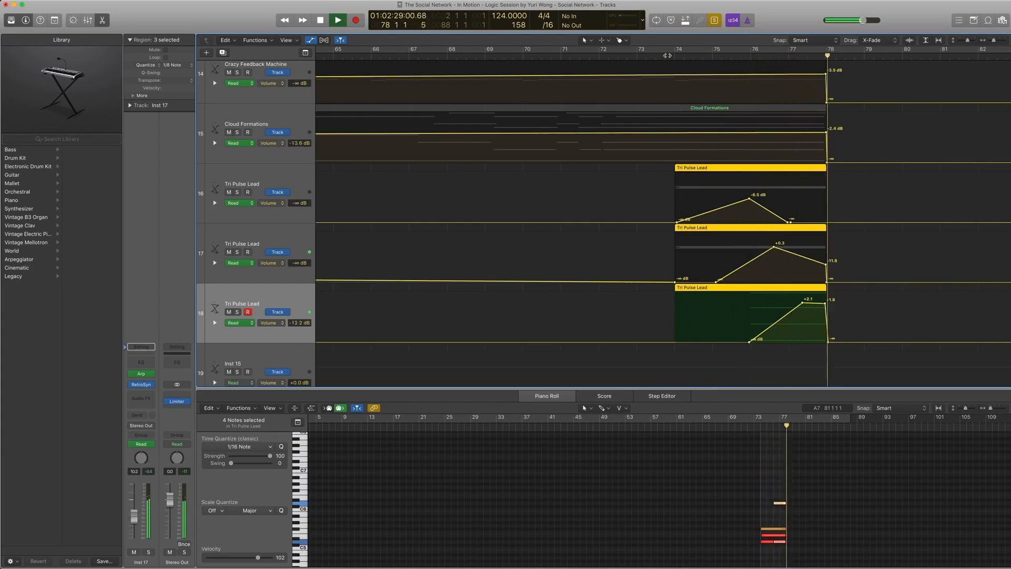
key(space)
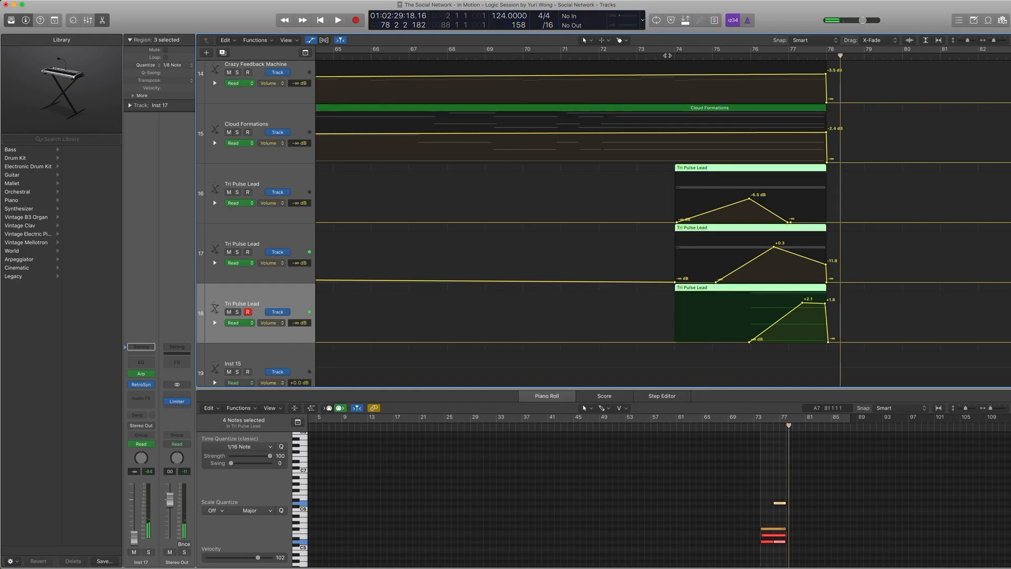
Play the full mix from about bar 72 with solo off and hide the track automation
click(597, 53)
key(space)
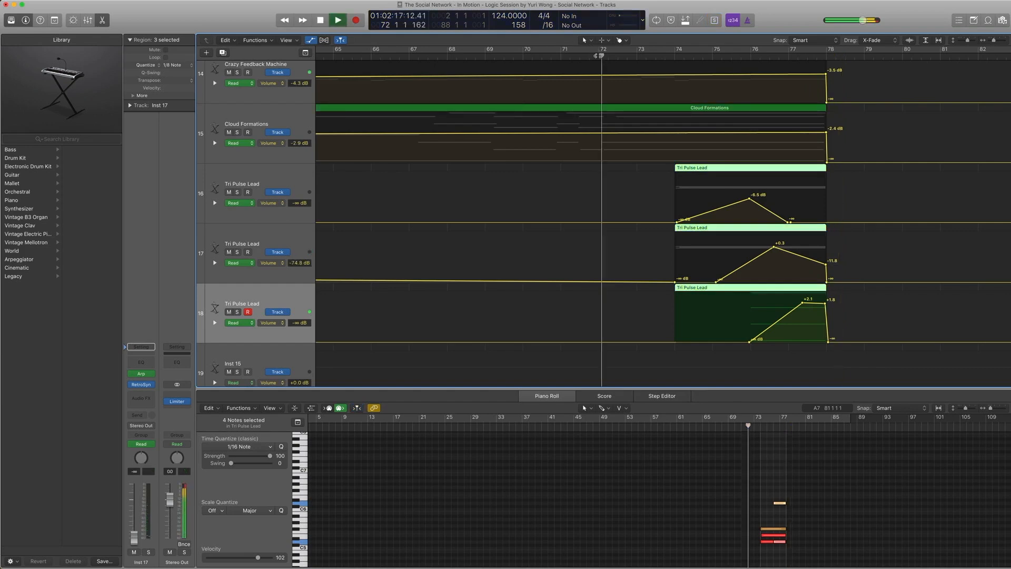
key(a)
key(z)
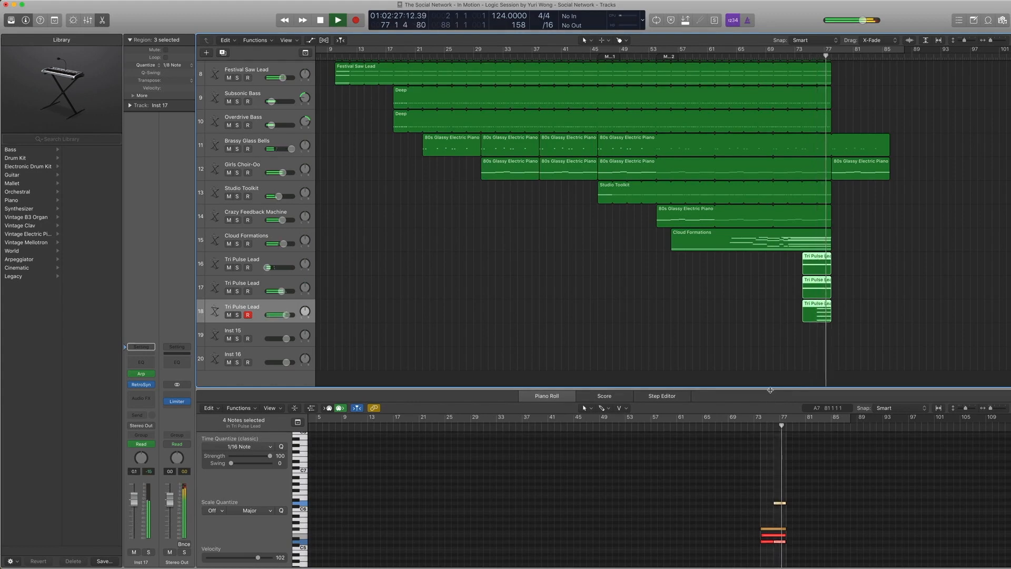
Close the Piano Roll to reveal the full arrangement and stop playback after the Tri Pulse Lead regions end
key(p)
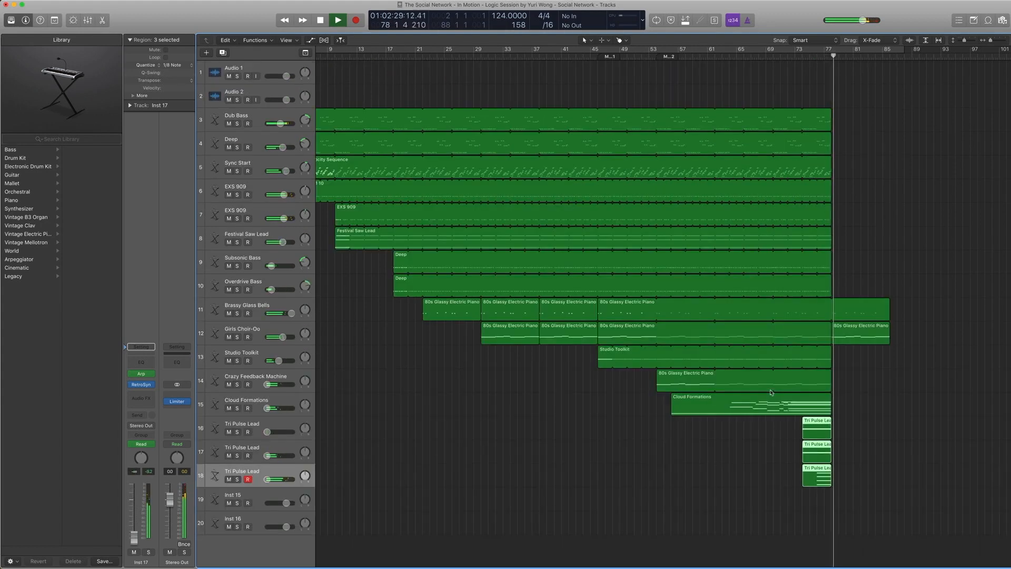
key(space)
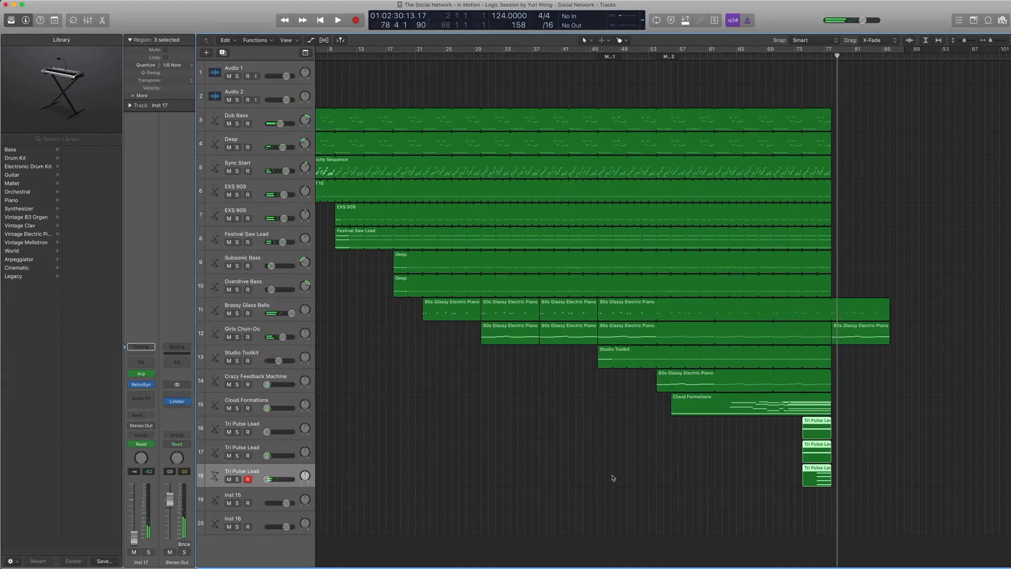
scroll(769, 435, left, 3)
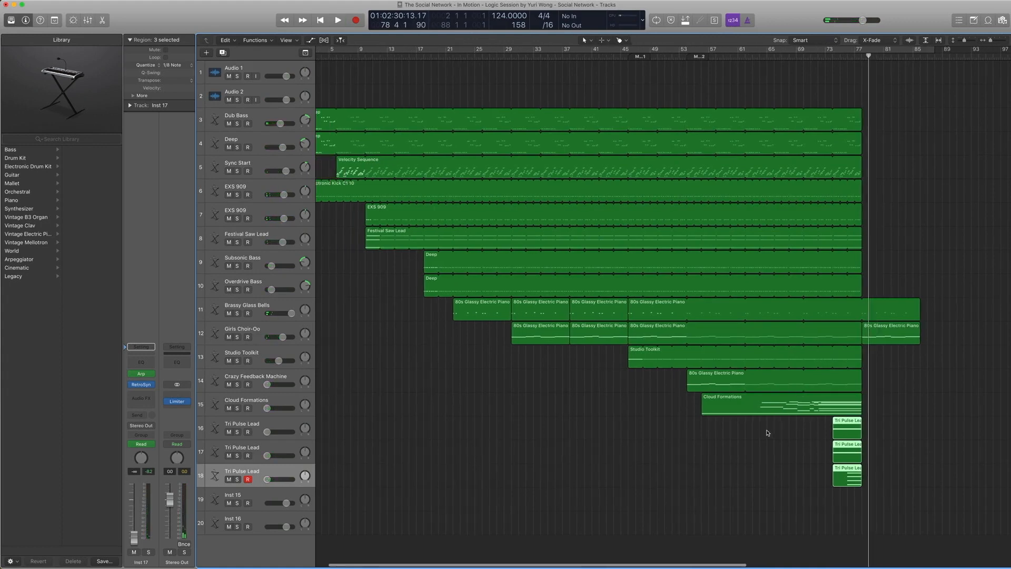